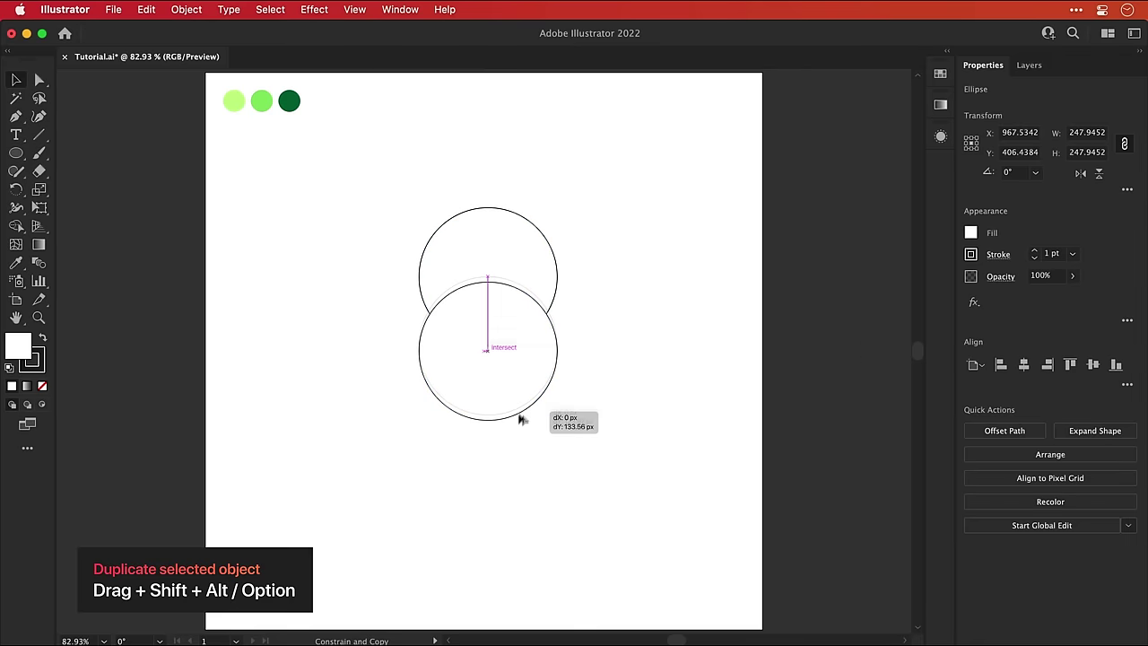
Step: Enlarge the lower duplicate circle to about 408 px across and remove the fill from both circles
{"action": "left_click_drag", "start_coordinate": [557, 515], "coordinate": [625, 560]}
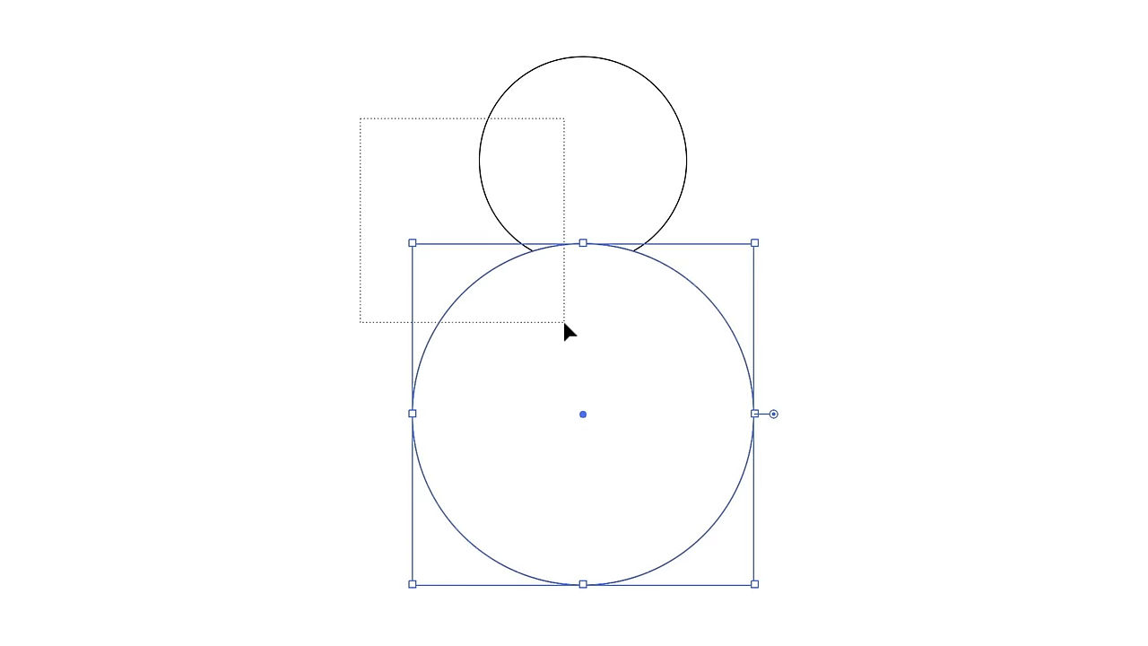
{"action": "left_click_drag", "start_coordinate": [564, 323], "coordinate": [563, 325]}
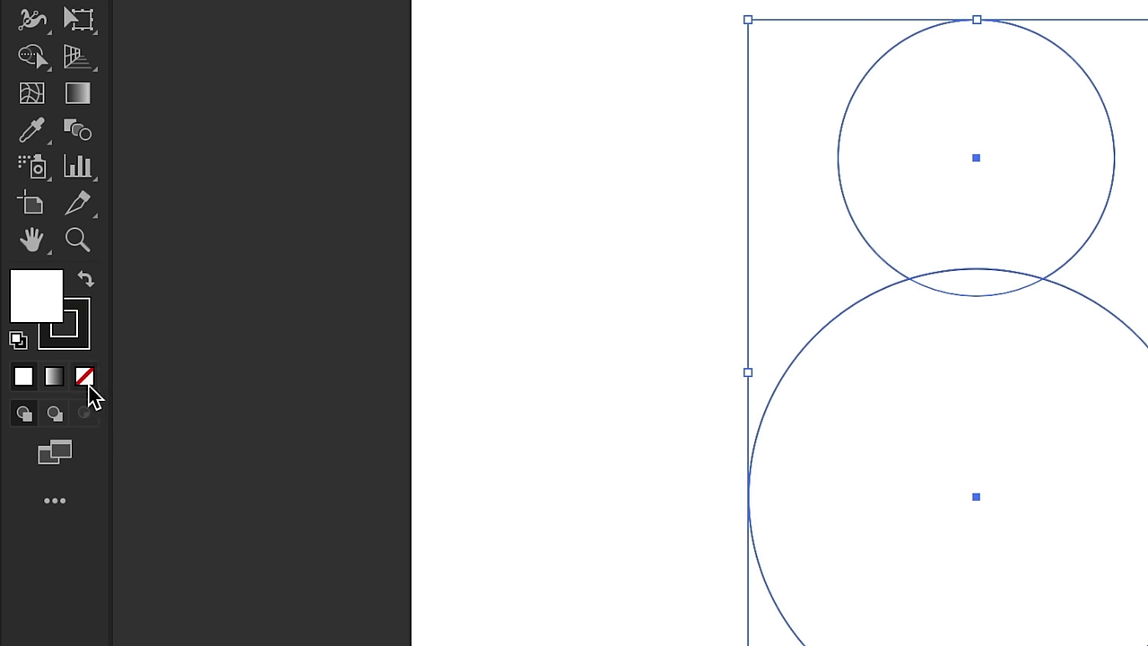
{"action": "left_click", "coordinate": [87, 385]}
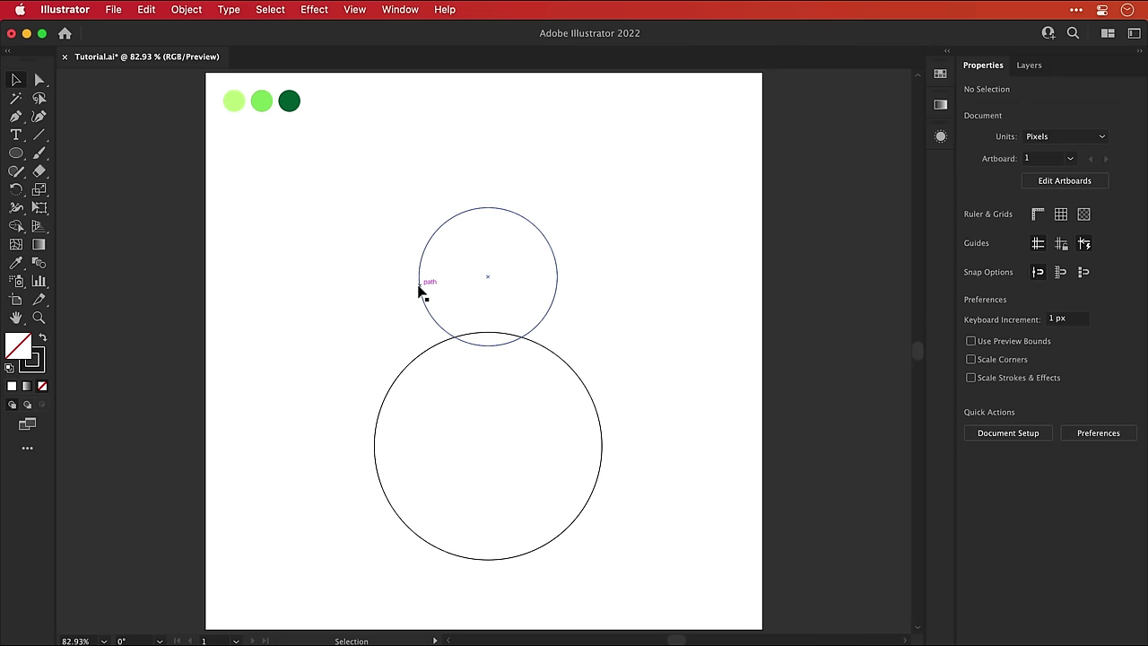
Step: Move the small circle straight up clear of the large one, and centre both circles and the diagonal line horizontally
{"action": "left_click_drag", "start_coordinate": [419, 291], "coordinate": [418, 251]}
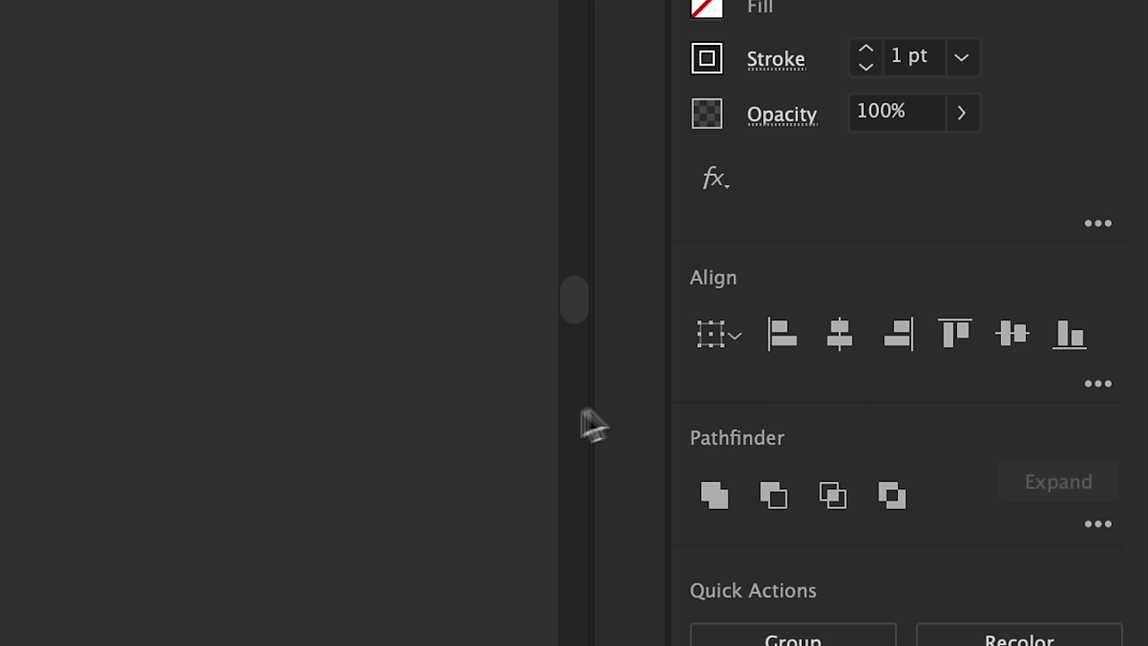
{"action": "left_click", "coordinate": [837, 335]}
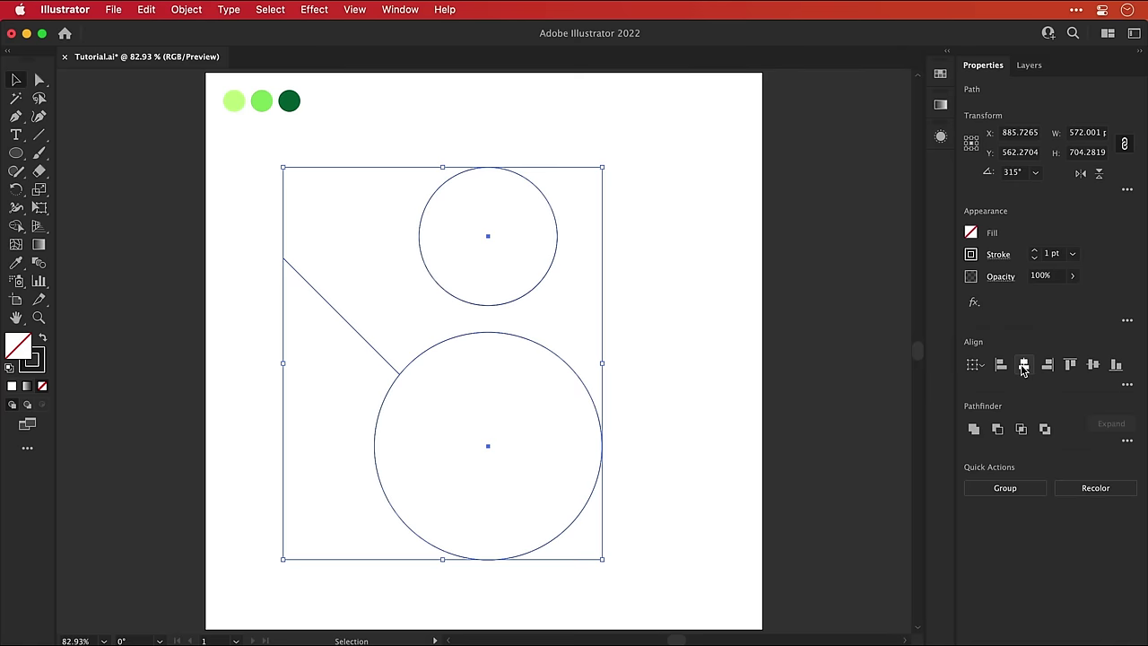
Step: Move the diagonal line up between the circles and raise the small circle about 82 px until it sits tangent to the line
{"action": "left_click_drag", "start_coordinate": [490, 367], "coordinate": [485, 339]}
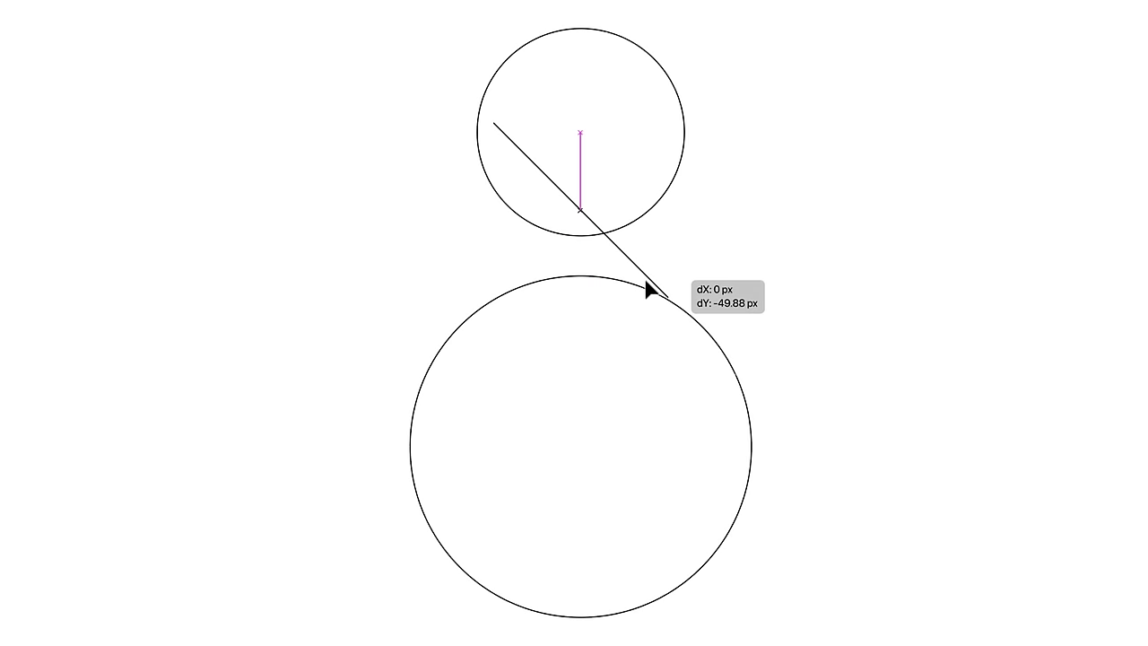
{"action": "left_click_drag", "start_coordinate": [633, 218], "coordinate": [634, 148]}
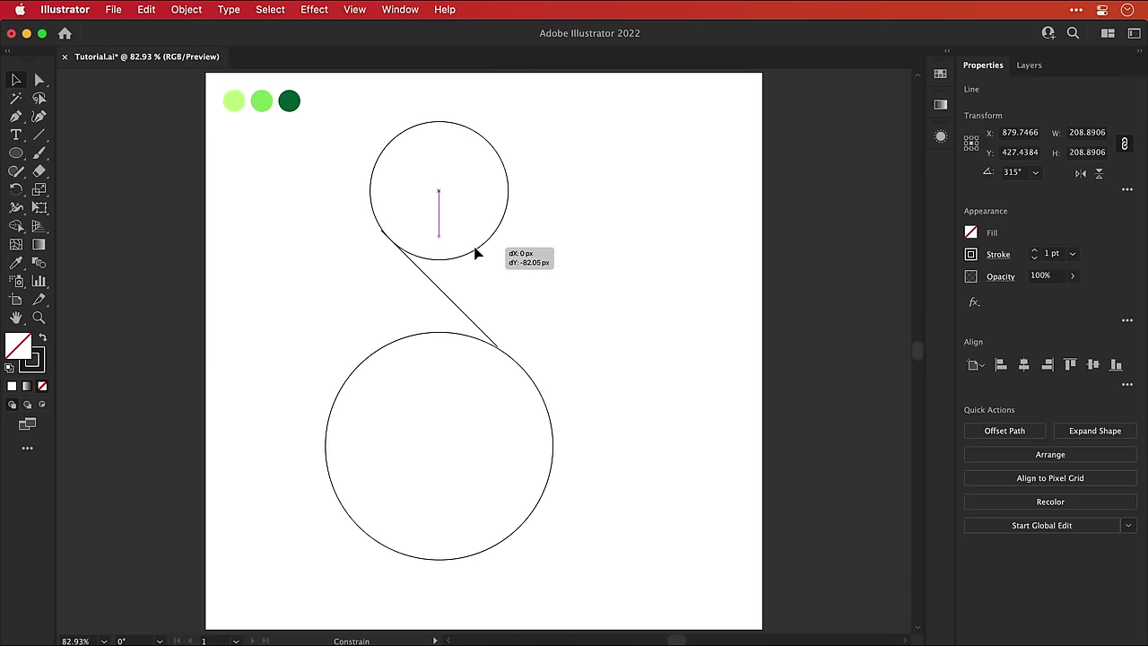
{"action": "left_click_drag", "start_coordinate": [476, 255], "coordinate": [476, 252]}
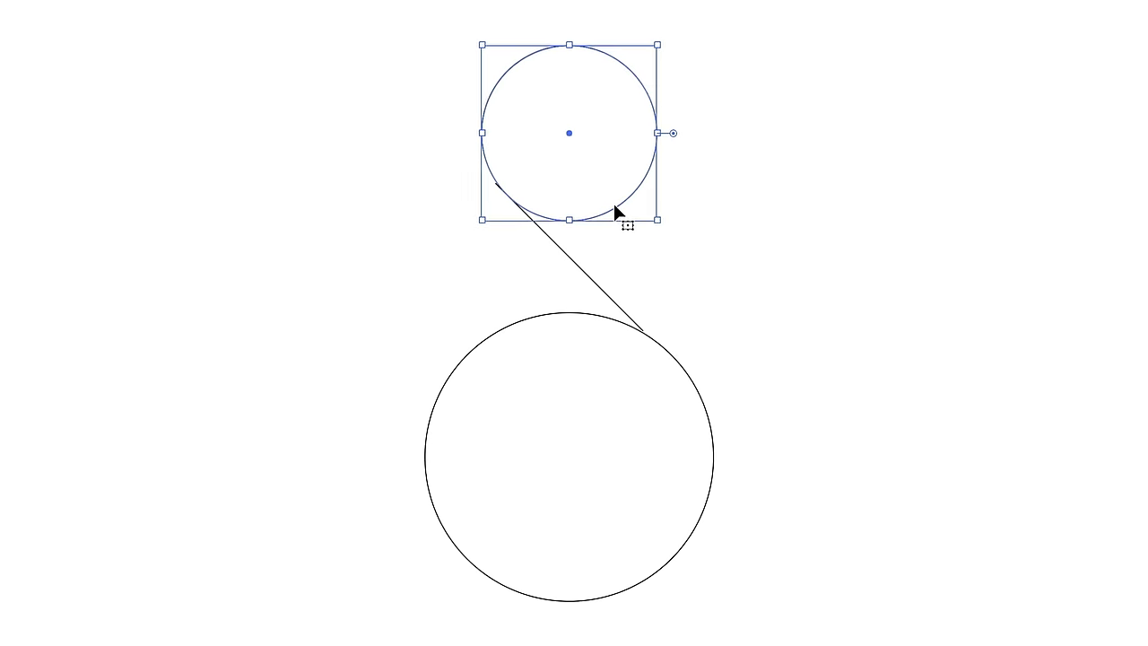
Step: Extend the line's lower end to span about 249 px each way, and shift the large circle down to touch it, checking in Outline view
{"action": "left_click_drag", "start_coordinate": [642, 331], "coordinate": [730, 352]}
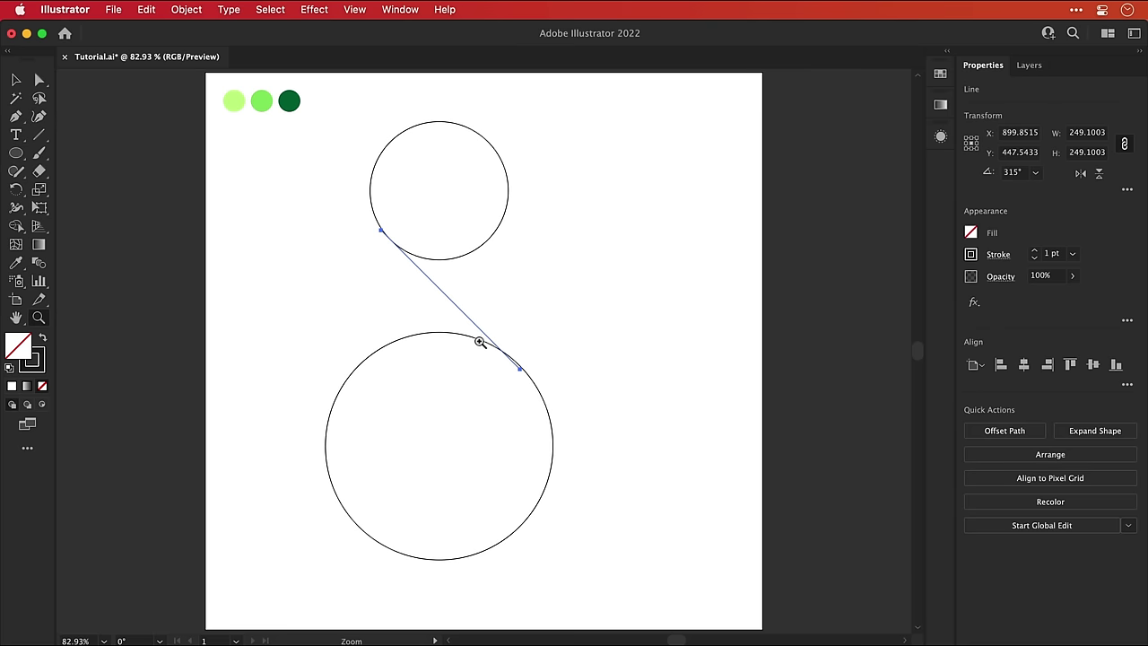
{"action": "left_click_drag", "start_coordinate": [480, 341], "coordinate": [747, 487]}
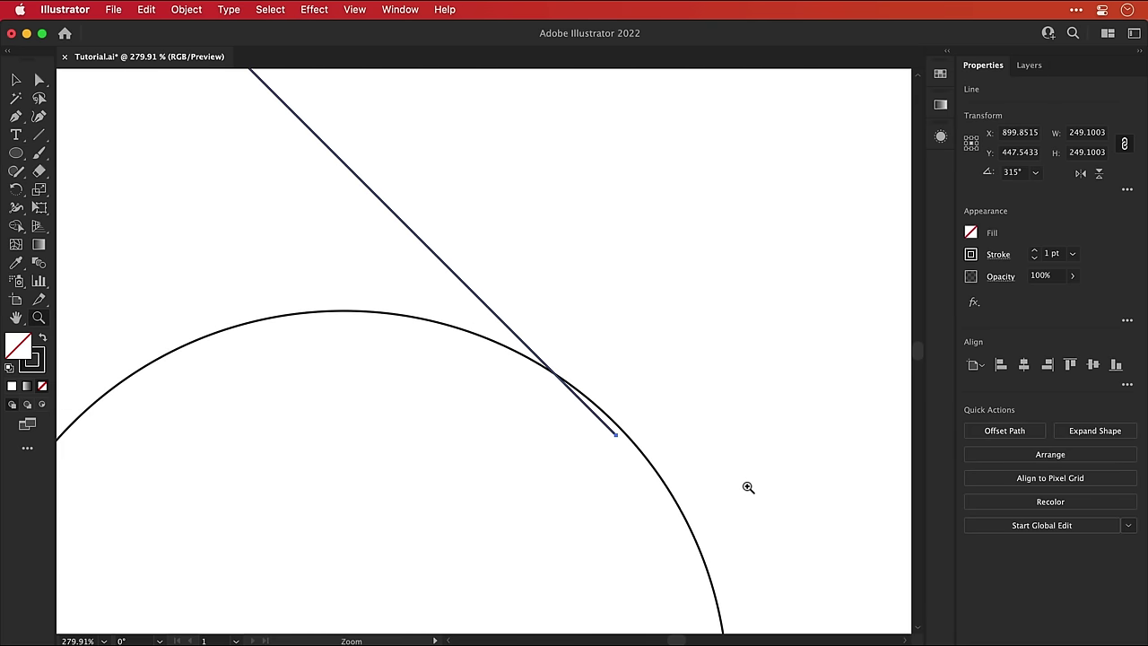
{"action": "left_click_drag", "start_coordinate": [513, 359], "coordinate": [509, 364]}
{"action": "key", "text": "cmd+y"}
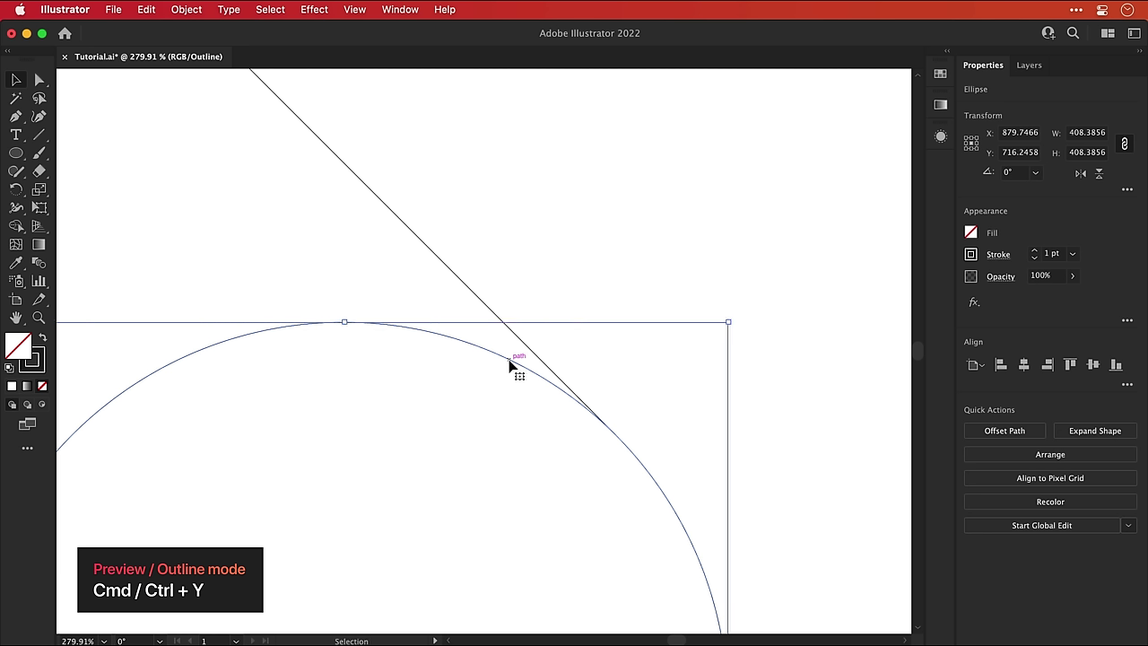
{"action": "key", "text": "super+y"}
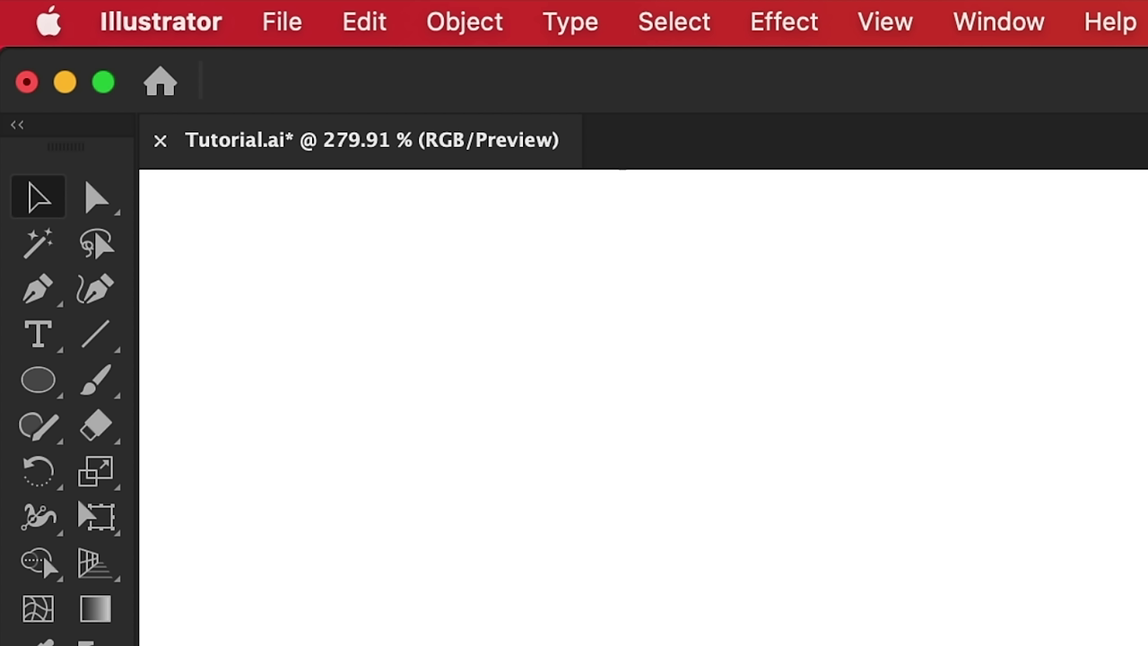
Step: Adjust both end points of the diagonal line so they stop at its tangent points on the two circles
{"action": "key", "text": "a"}
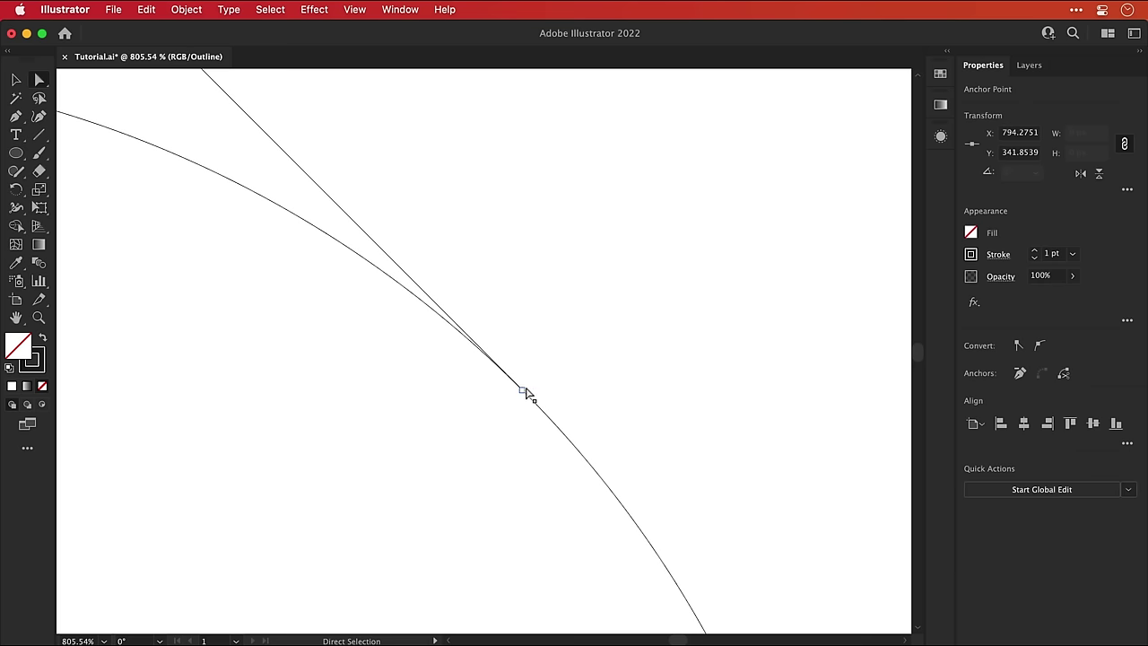
{"action": "mouse_move", "coordinate": [524, 389]}
{"action": "left_mouse_down"}
{"action": "mouse_move", "coordinate": [553, 362]}
{"action": "mouse_move", "coordinate": [515, 377]}
{"action": "mouse_move", "coordinate": [432, 308]}
{"action": "mouse_move", "coordinate": [590, 464]}
{"action": "mouse_move", "coordinate": [505, 377]}
{"action": "left_mouse_up"}
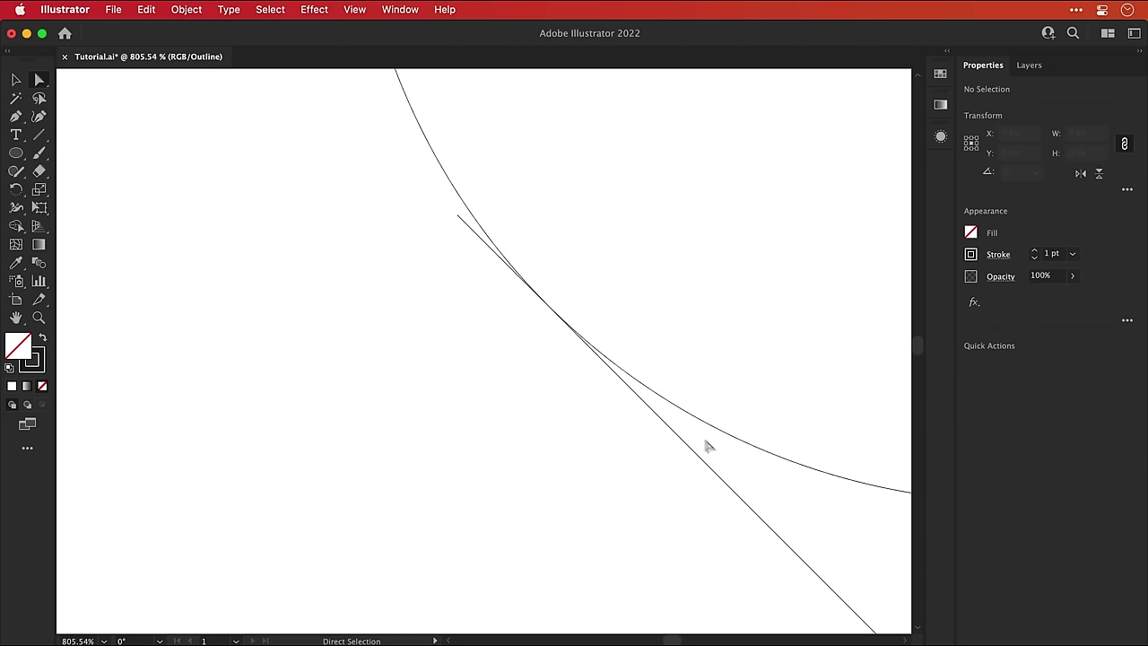
{"action": "left_click_drag", "start_coordinate": [460, 219], "coordinate": [559, 320]}
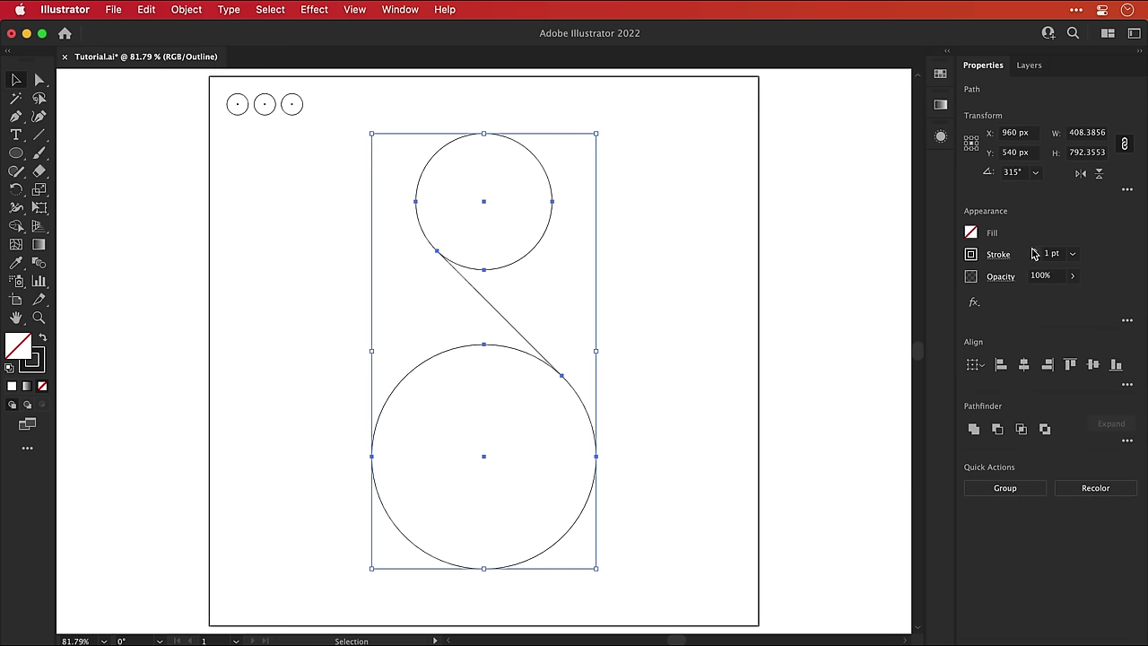
Step: Set the stroke weight of the circles and line to 100 pt, and cut the large circle's upper-left arc with the Scissors tool
{"action": "key", "text": "super+y"}
{"action": "left_click", "coordinate": [1032, 249]}
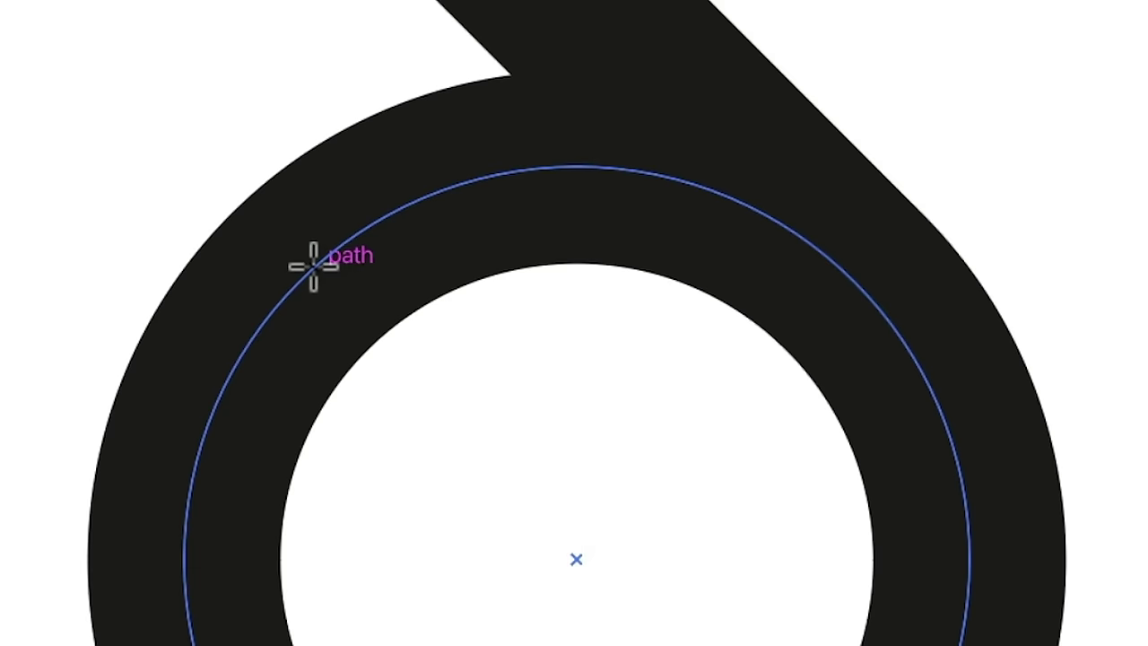
{"action": "left_click", "coordinate": [295, 283]}
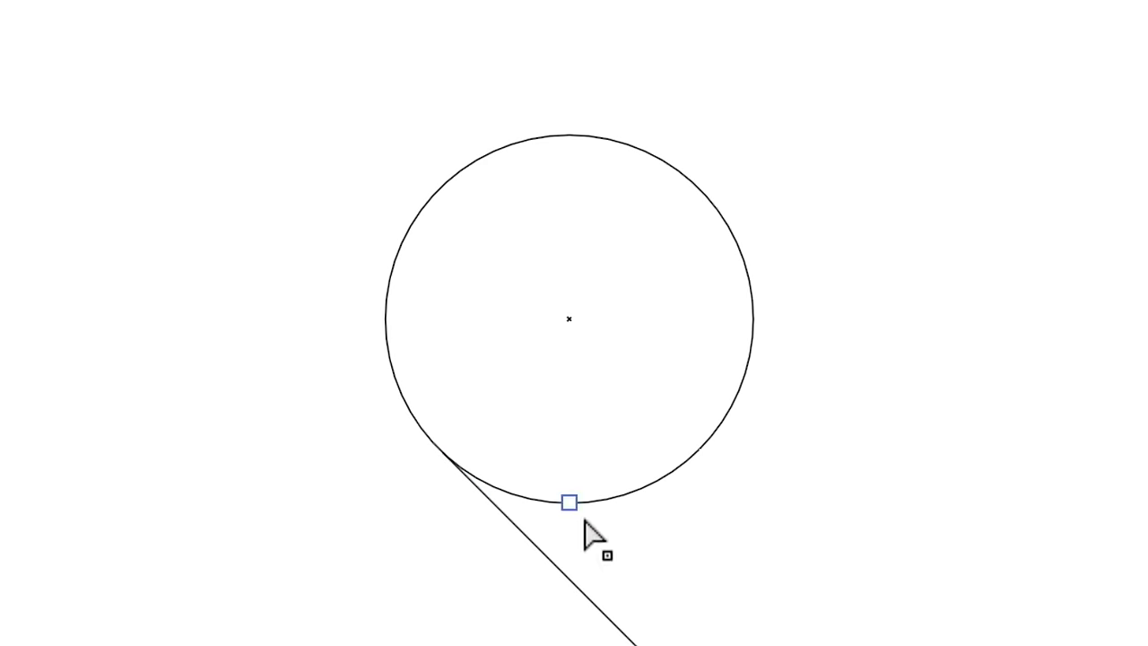
Step: Try to open the small circle by deleting its bottom anchor point, and undo the deletion
{"action": "left_click", "coordinate": [494, 271]}
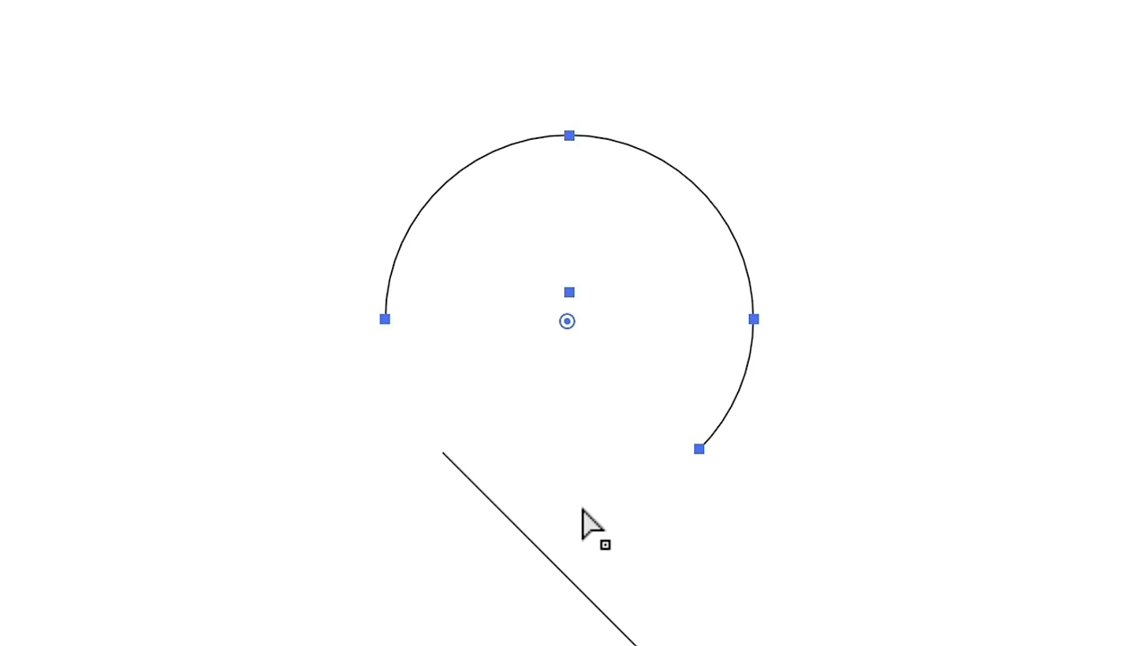
{"action": "key", "text": "super+shift+a"}
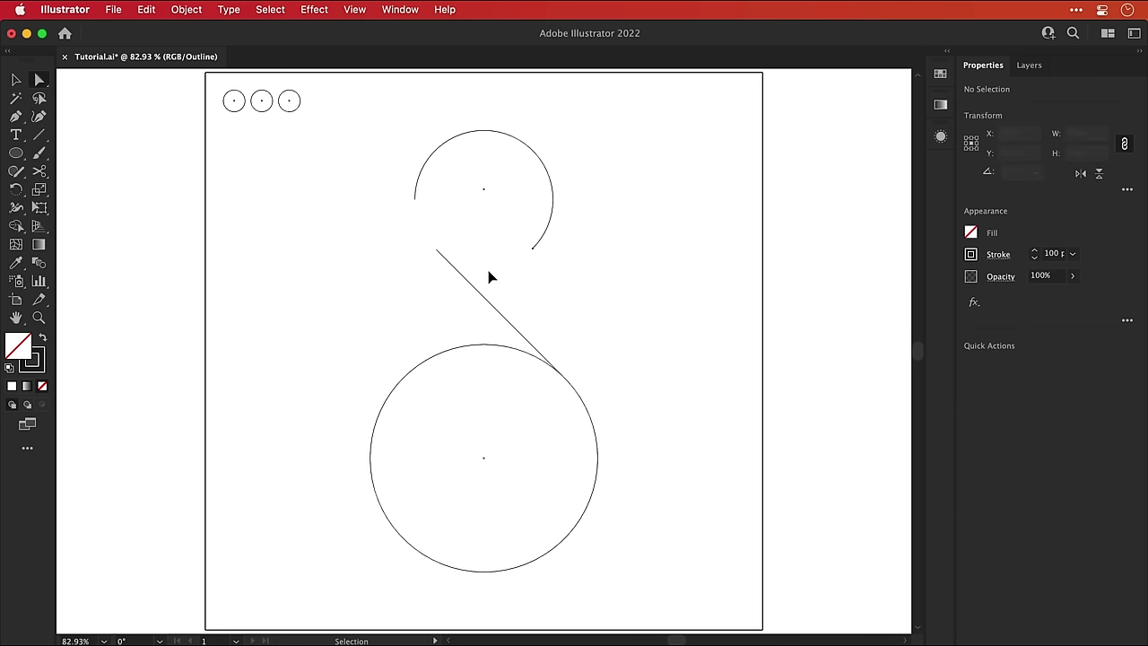
{"action": "key", "text": "super+z"}
Step: Delete the segment between the cut and the nearest anchor on both circles, and trim the small circle's leftover arc with Shape Builder
{"action": "key", "text": "super+shift+a"}
{"action": "left_click_drag", "start_coordinate": [533, 248], "coordinate": [590, 299]}
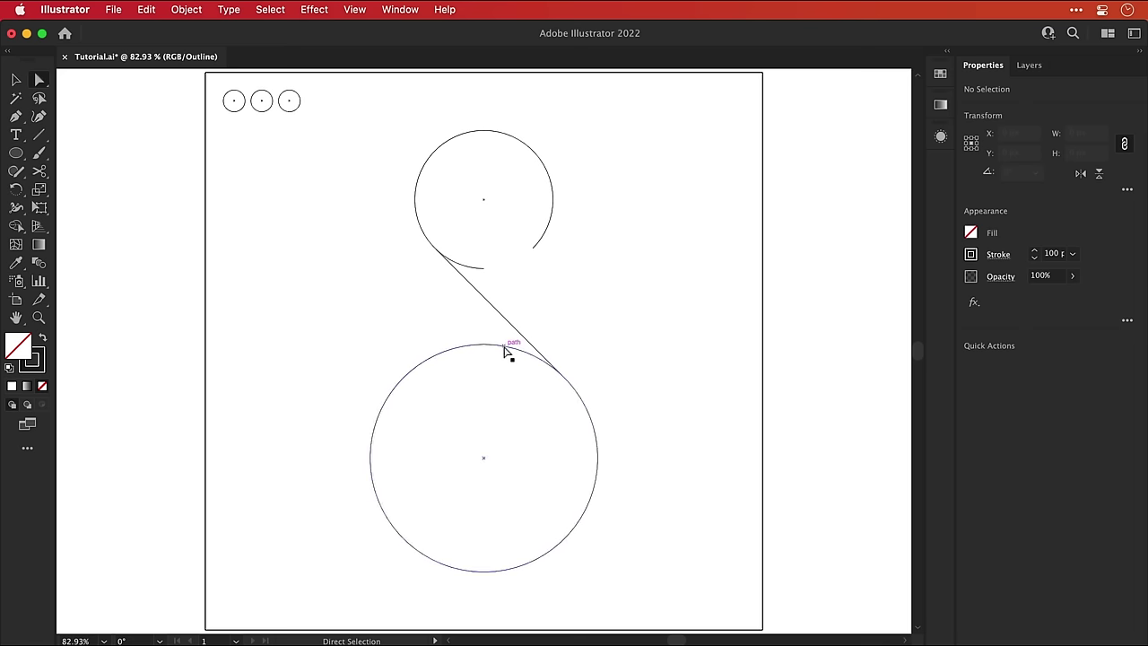
{"action": "left_click", "coordinate": [504, 351]}
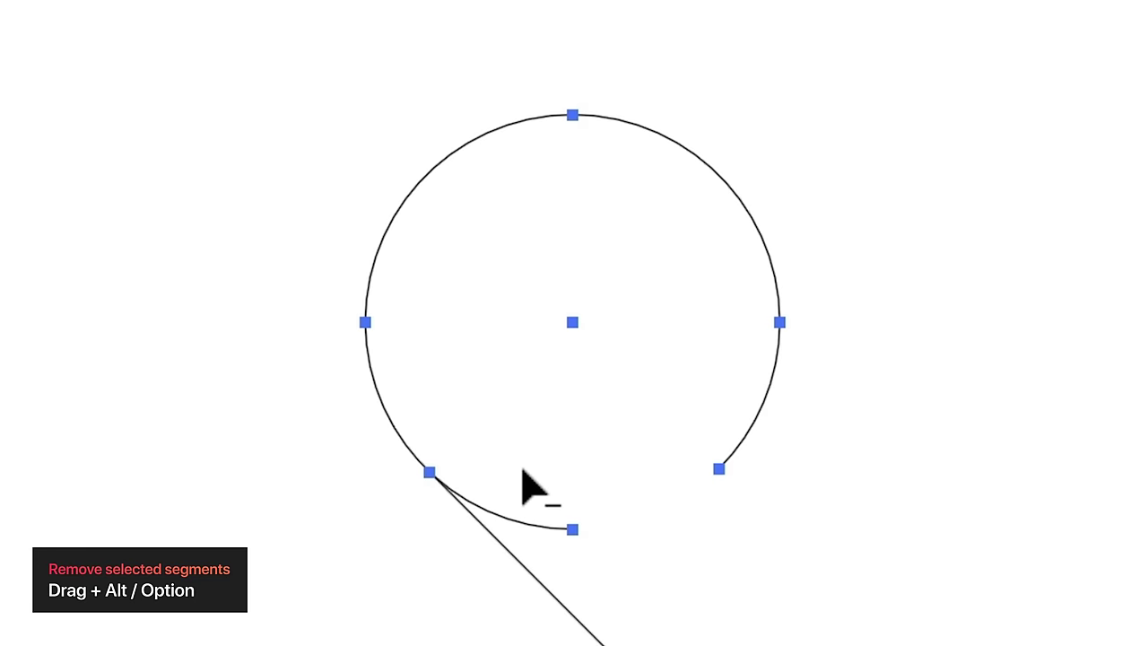
{"action": "left_click_drag", "start_coordinate": [524, 470], "coordinate": [551, 554]}
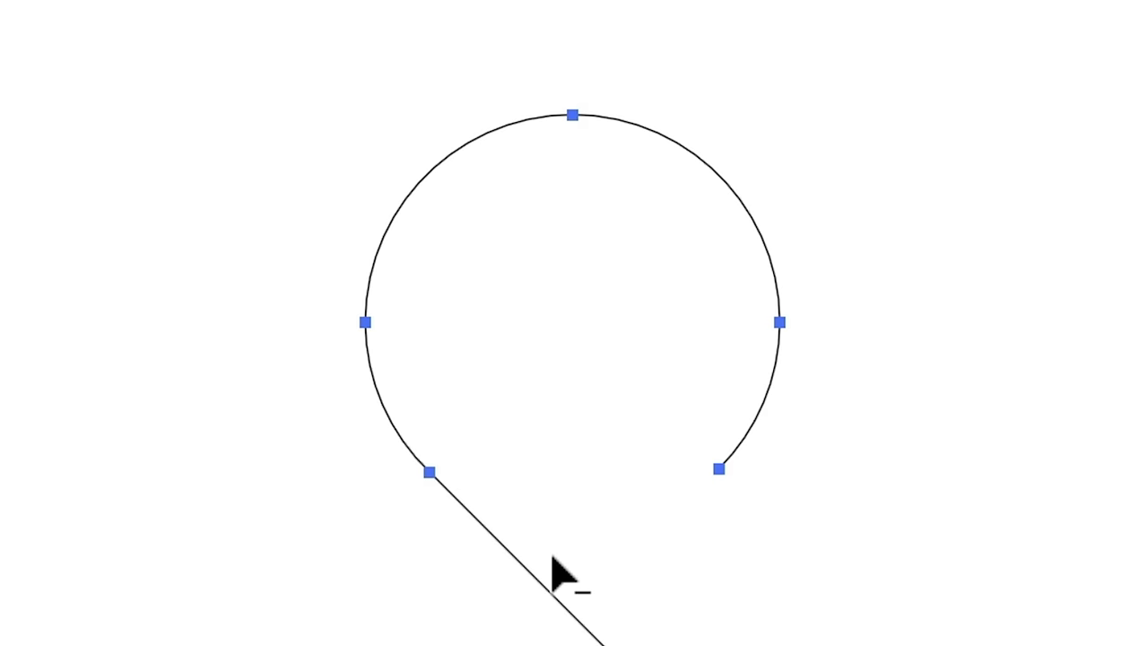
Step: Try to remove the large circle's leftover top arc with the Shape Builder tool, and undo the removal
{"action": "left_click_drag", "start_coordinate": [504, 360], "coordinate": [505, 361]}
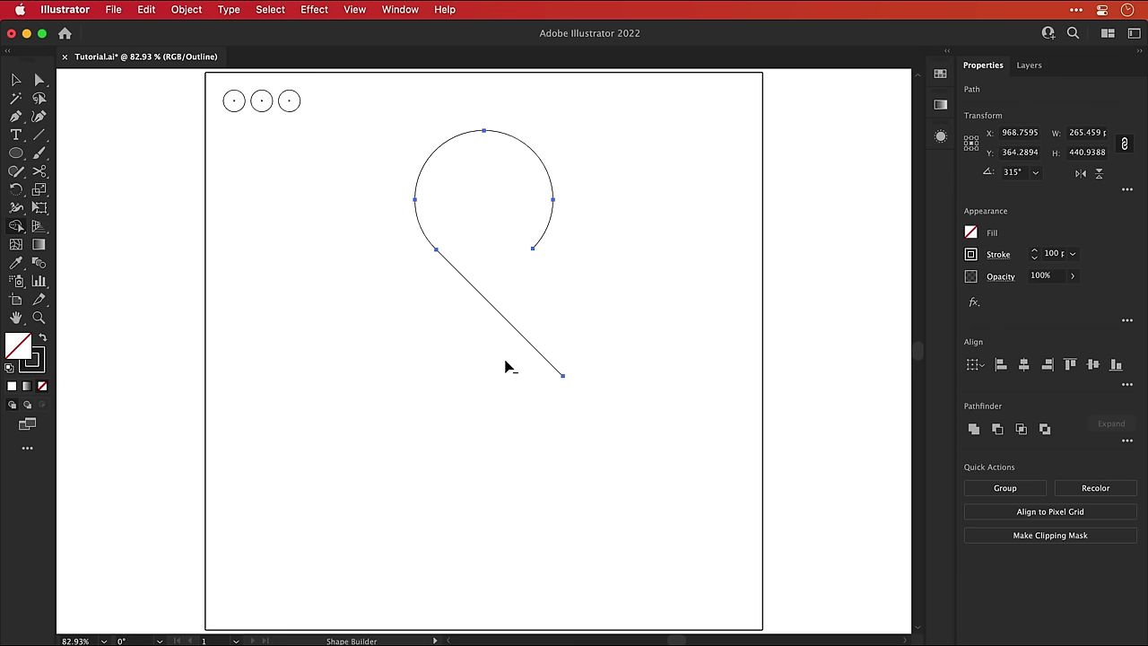
{"action": "left_click_drag", "start_coordinate": [488, 320], "coordinate": [506, 366]}
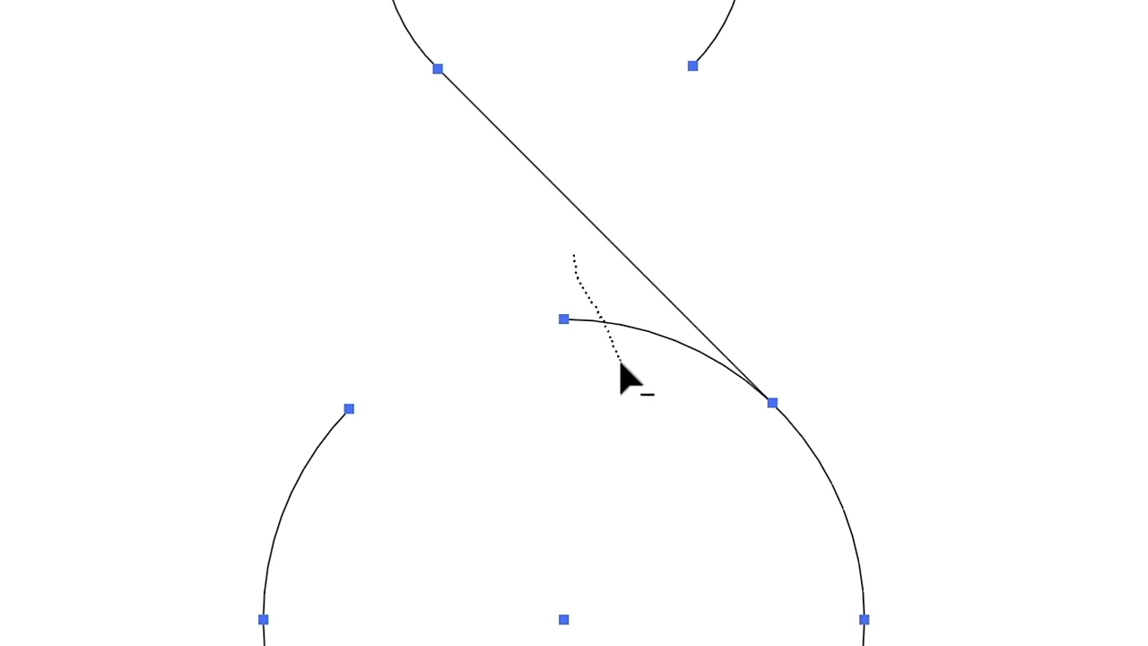
{"action": "left_click_drag", "start_coordinate": [620, 362], "coordinate": [620, 362]}
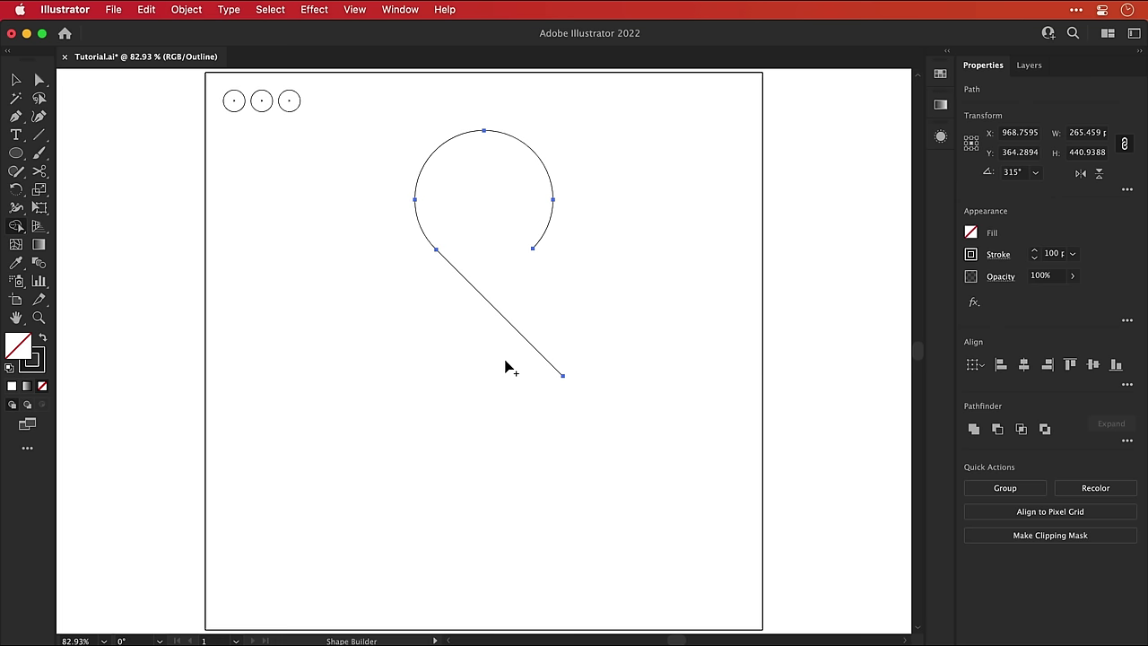
{"action": "key", "text": "super+z"}
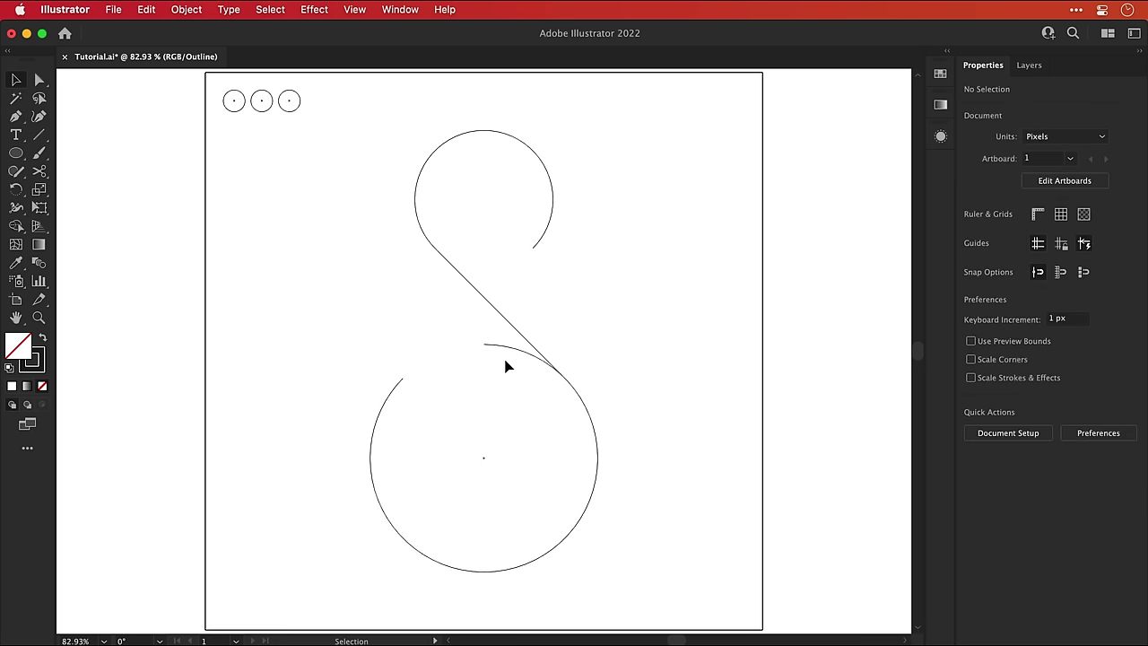
Step: Move the diagonal line's lower end point until it meets the large circle's path precisely
{"action": "key", "text": "z"}
{"action": "left_click_drag", "start_coordinate": [552, 369], "coordinate": [838, 509]}
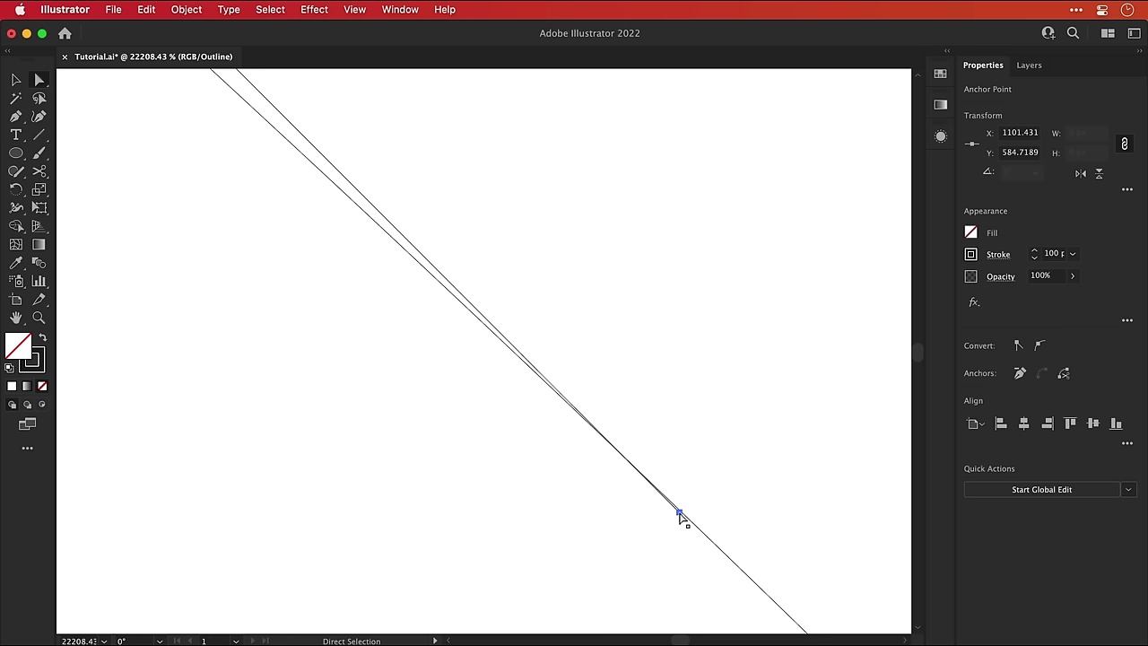
{"action": "key", "text": "super+0"}
Step: Select the diagonal line with the large circle and trim the leftover top arc using the Shape Builder tool
{"action": "key", "text": "v"}
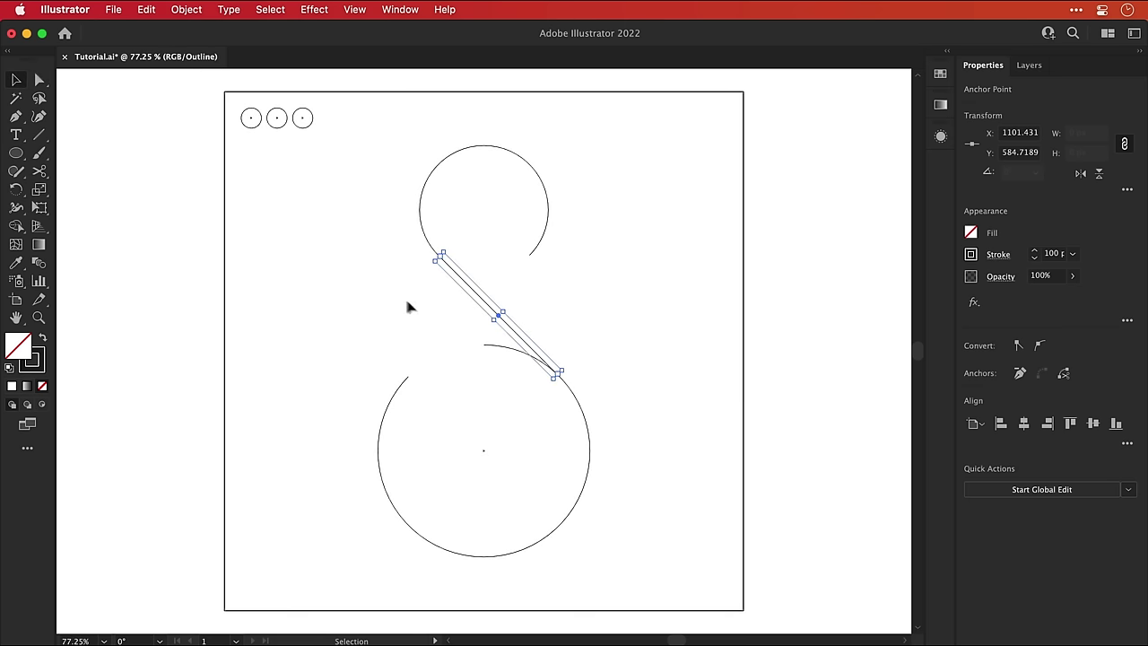
{"action": "left_click_drag", "start_coordinate": [397, 297], "coordinate": [587, 421]}
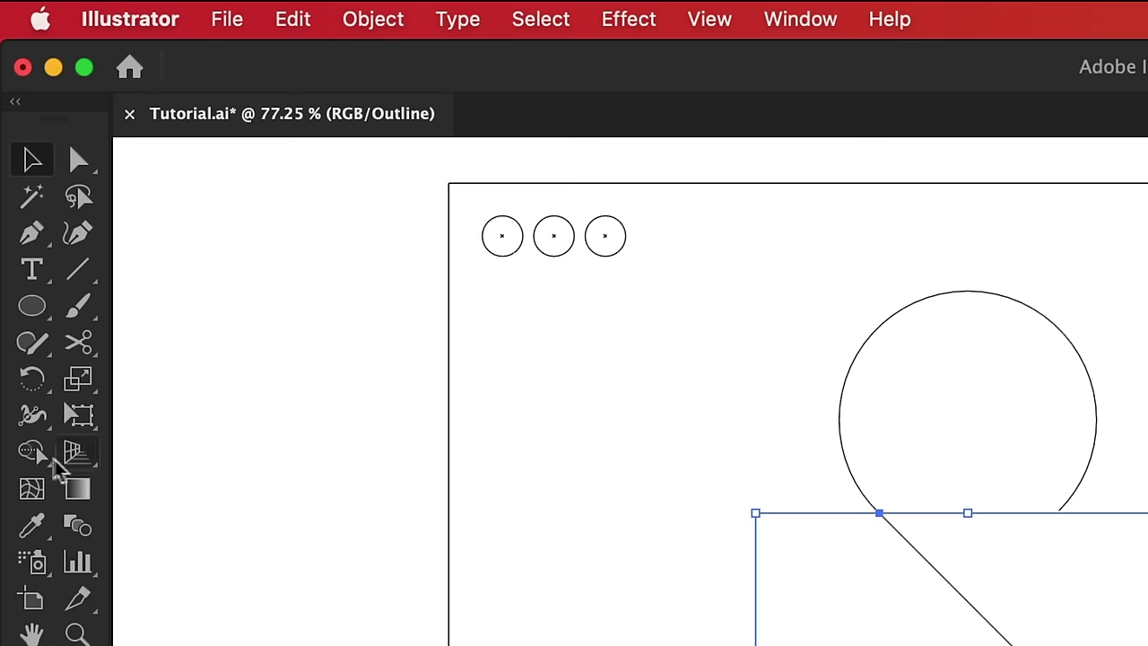
{"action": "left_click", "coordinate": [47, 456]}
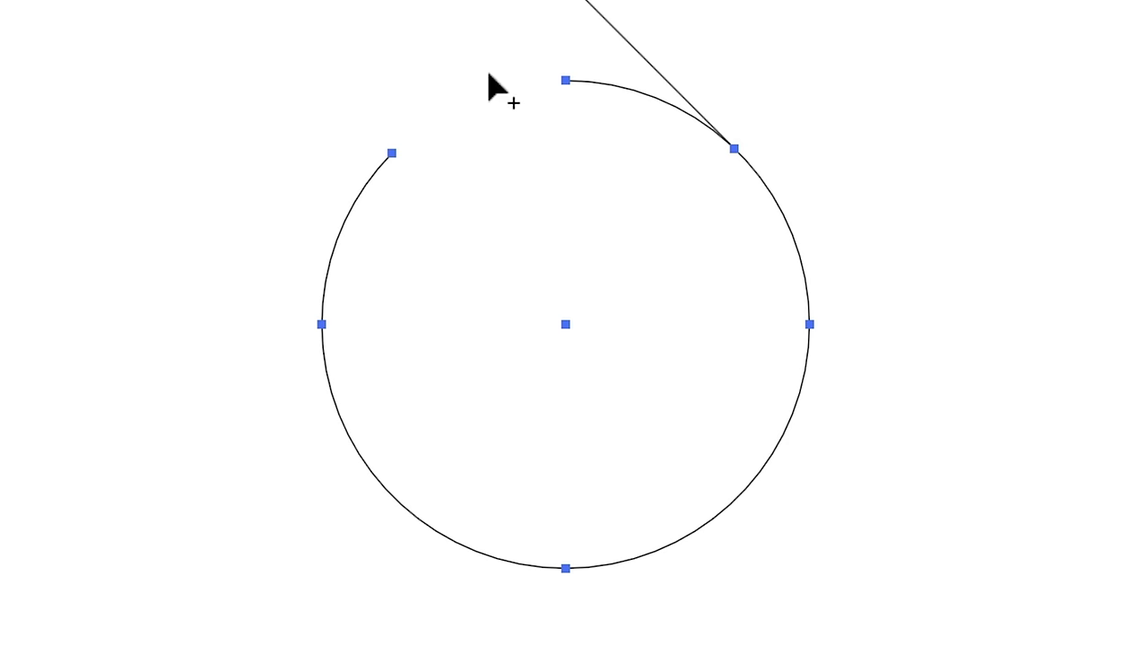
{"action": "left_click_drag", "start_coordinate": [626, 107], "coordinate": [640, 133]}
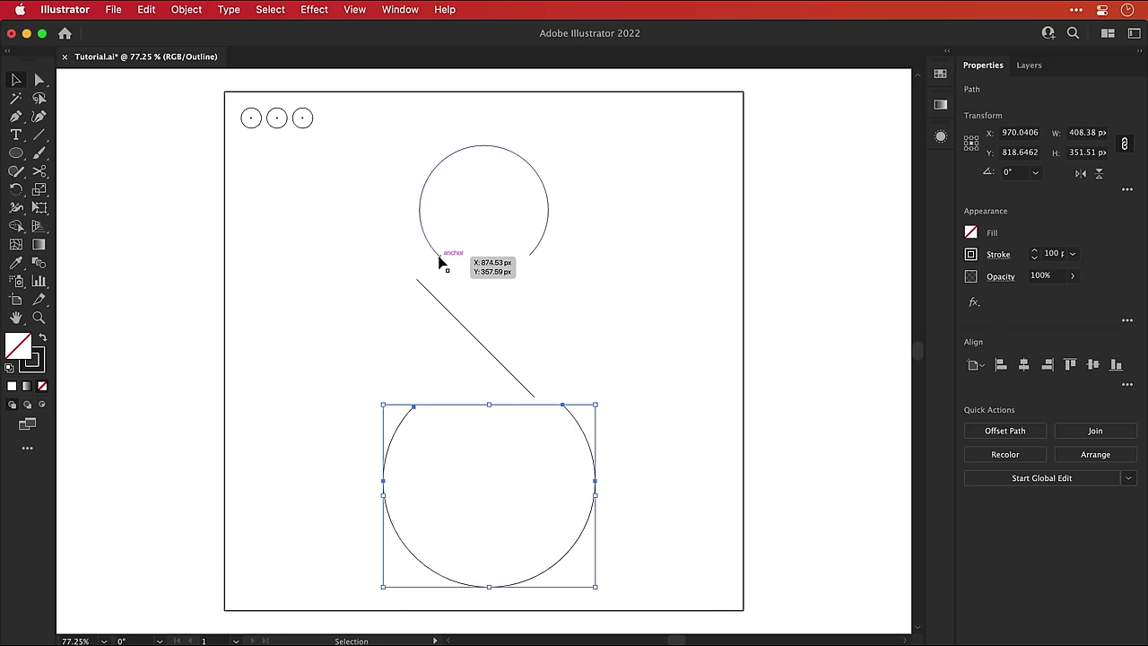
Step: Join the small arc to the diagonal line at their shared end point and return to Preview view
{"action": "left_click_drag", "start_coordinate": [439, 255], "coordinate": [426, 213]}
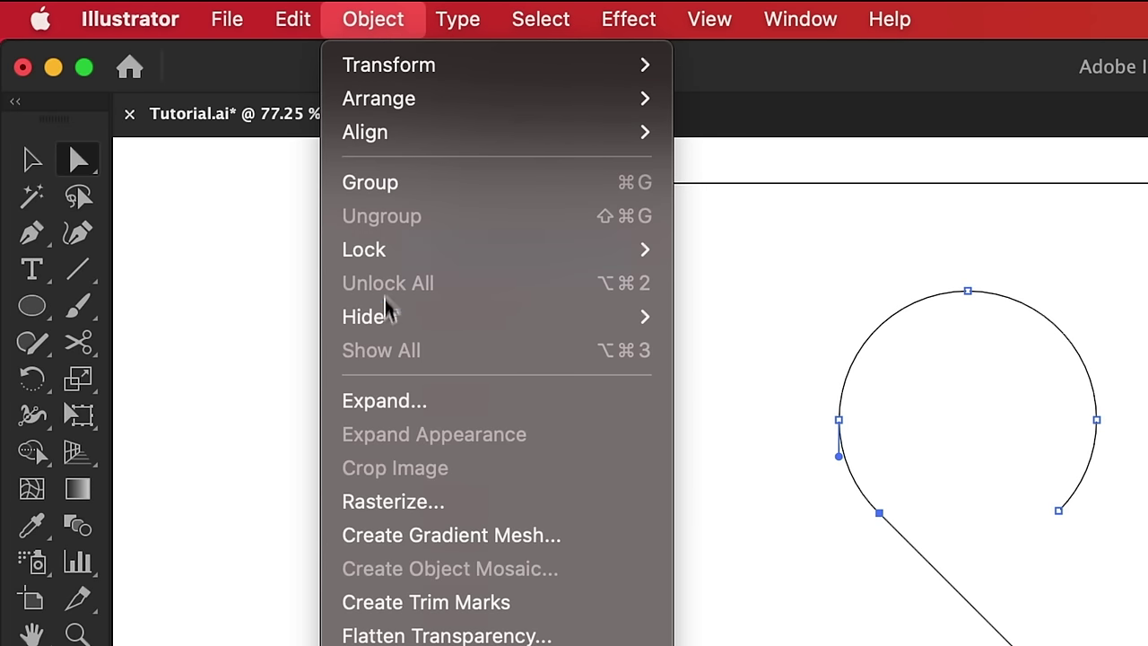
{"action": "mouse_move", "coordinate": [397, 146]}
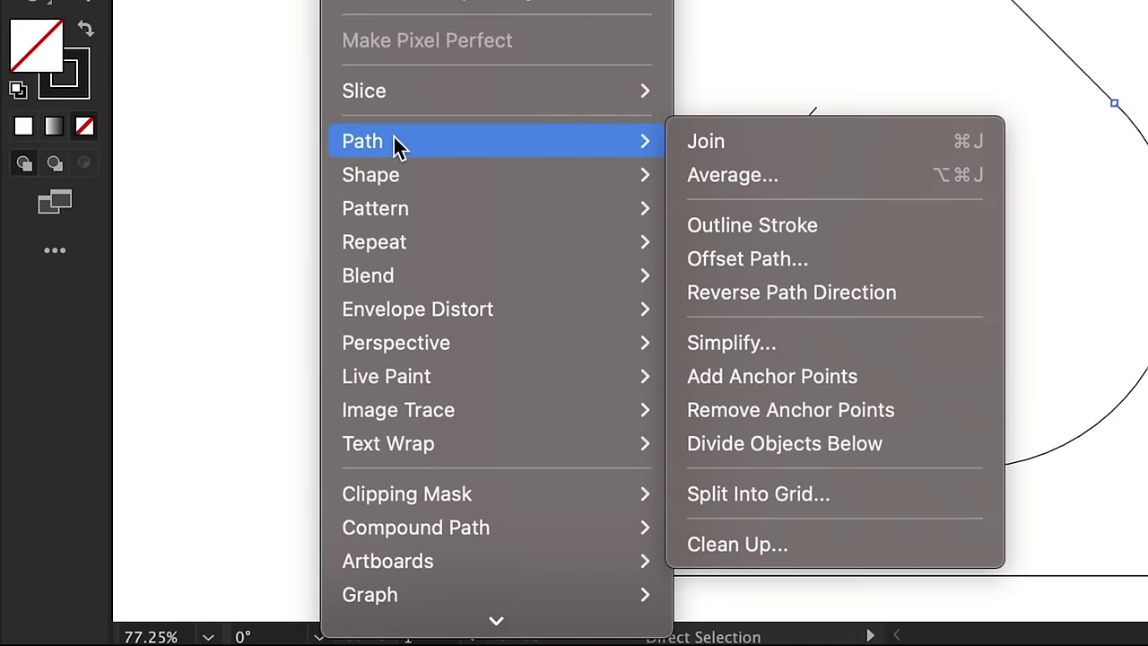
{"action": "left_click", "coordinate": [712, 141]}
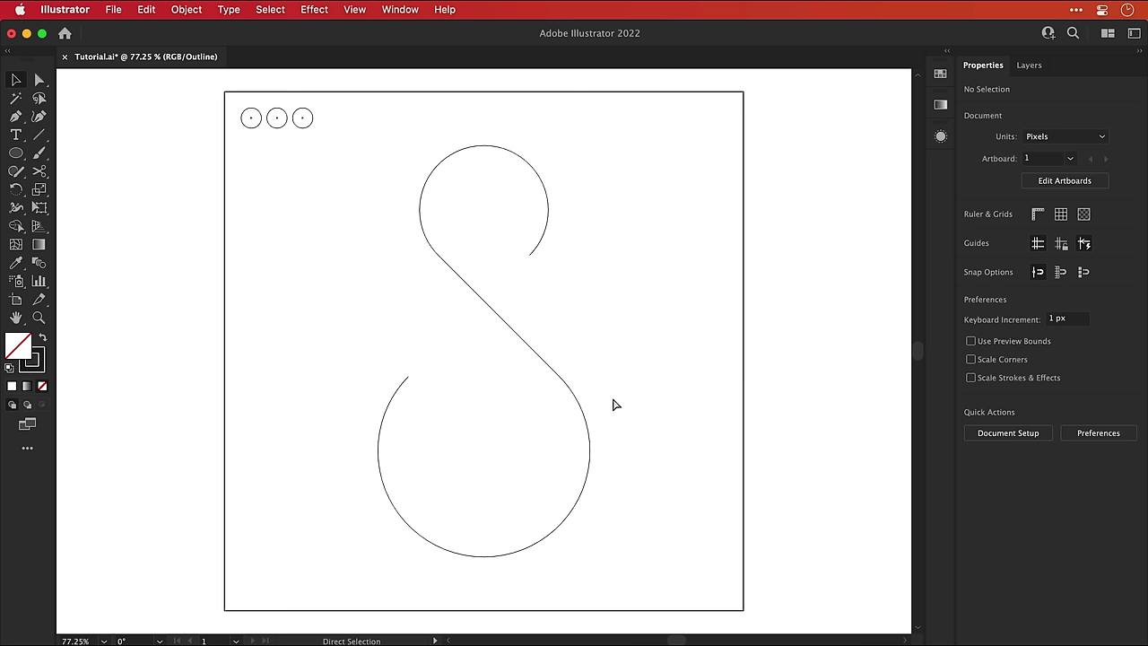
{"action": "key", "text": "super+y"}
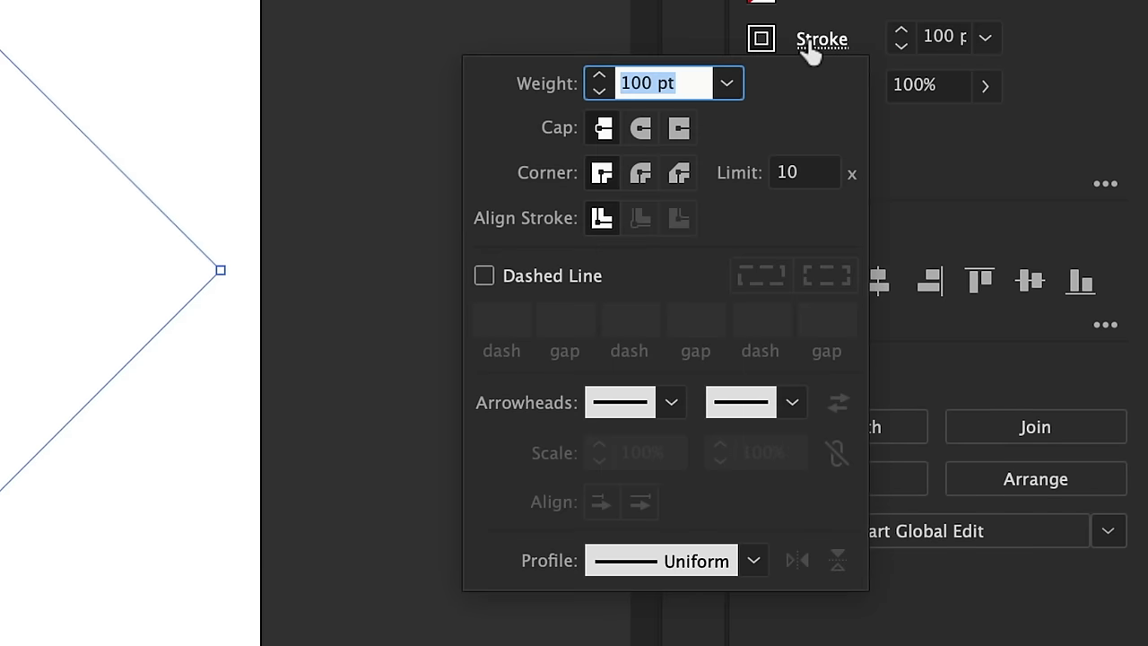
Step: Give the S path round caps and shorten its upper hook by deleting the end anchor point
{"action": "left_click", "coordinate": [642, 130]}
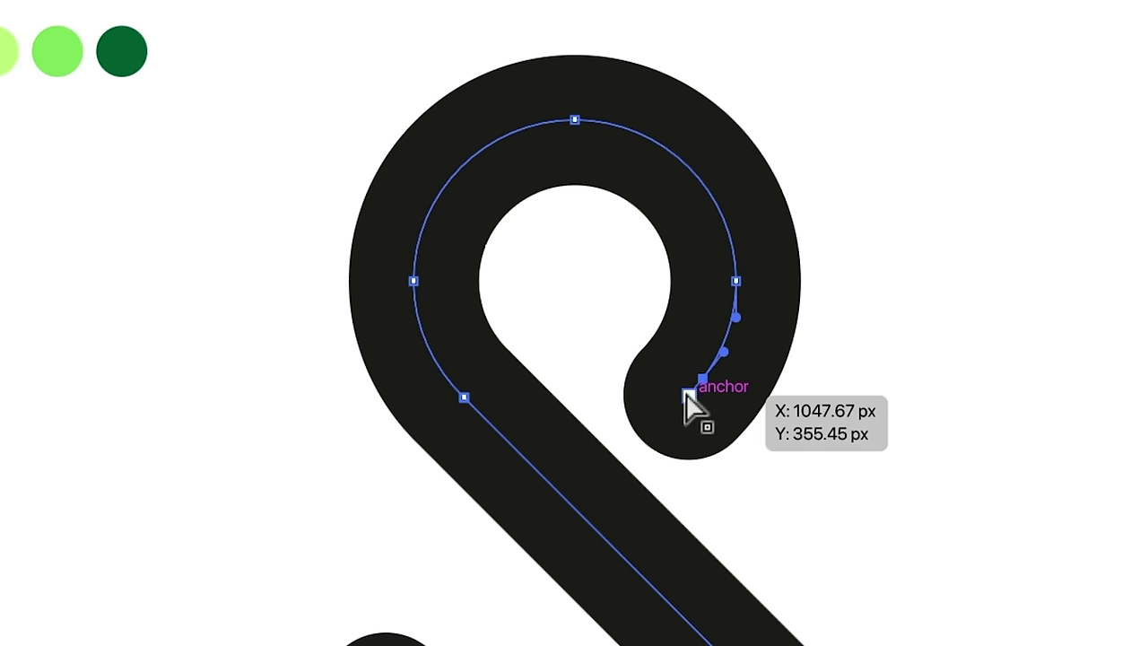
{"action": "left_click", "coordinate": [687, 394]}
{"action": "key", "text": "Delete"}
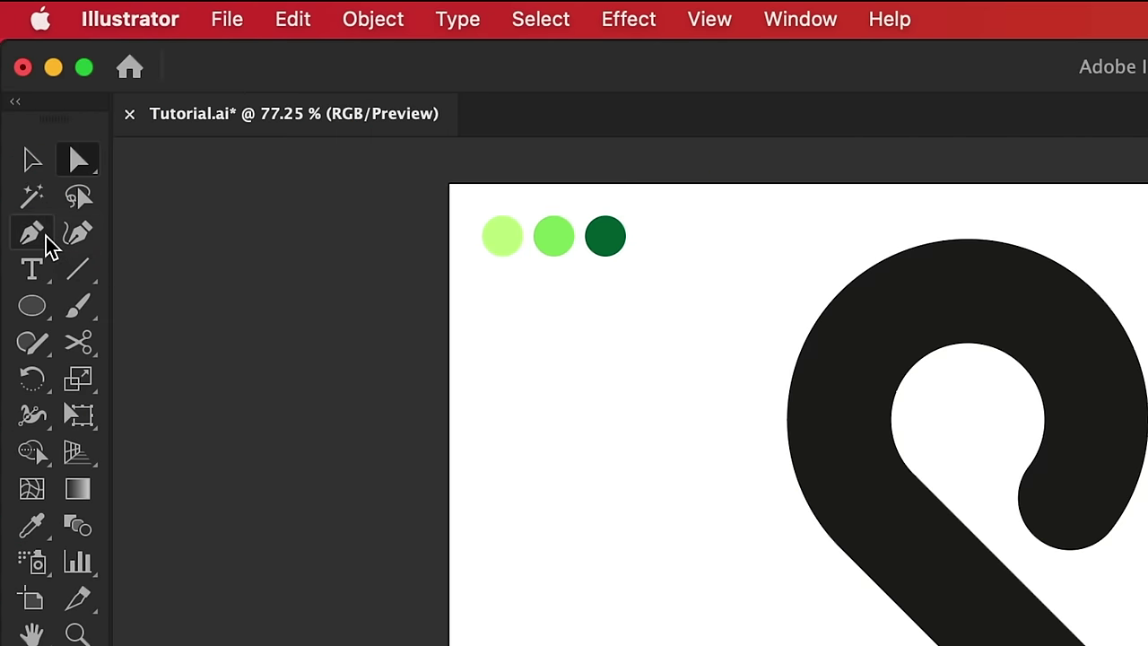
Step: Try to extend the large arc's open end with a straight Pen tool segment, and undo the extension
{"action": "left_click", "coordinate": [45, 236]}
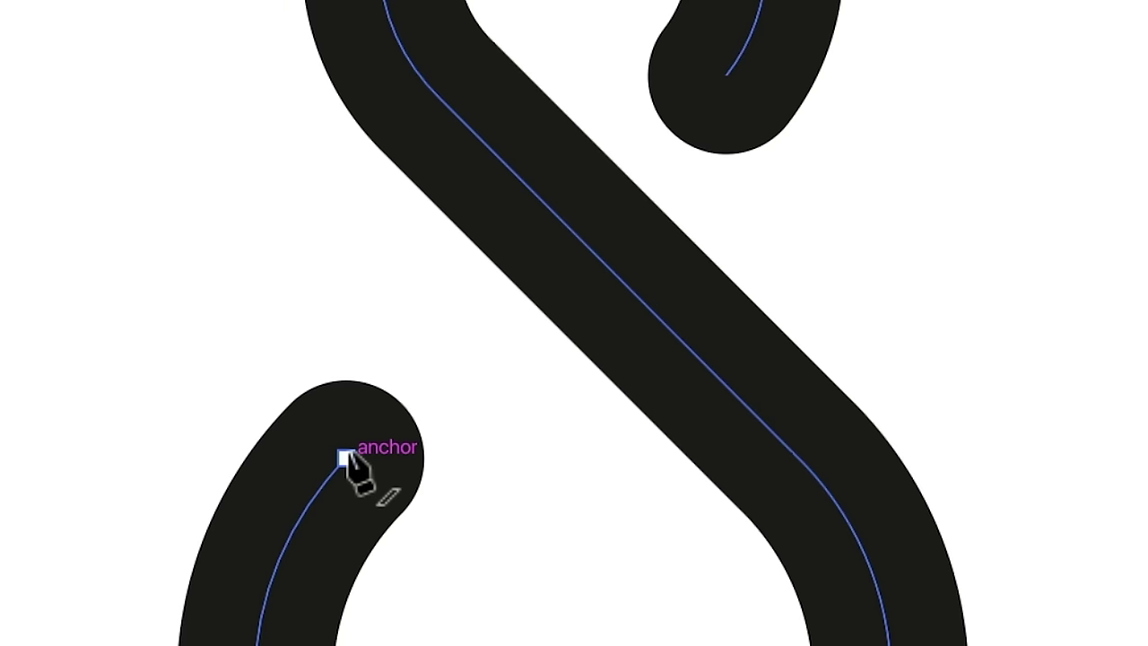
{"action": "left_click", "coordinate": [345, 455]}
{"action": "left_click", "coordinate": [410, 395]}
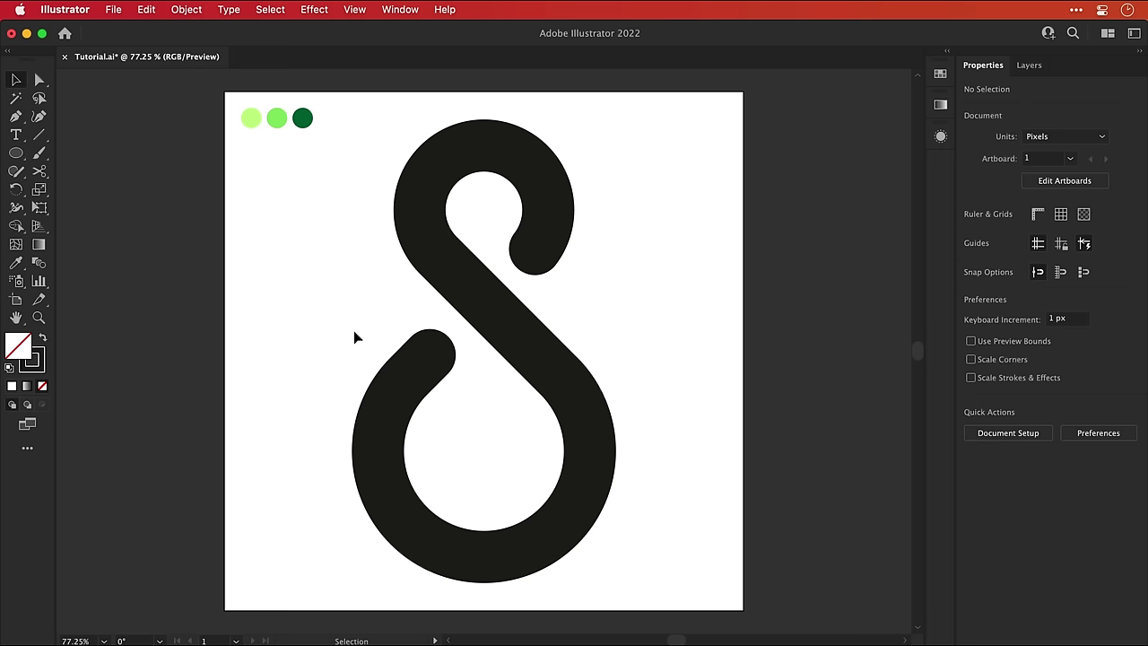
{"action": "key", "text": "super+z"}
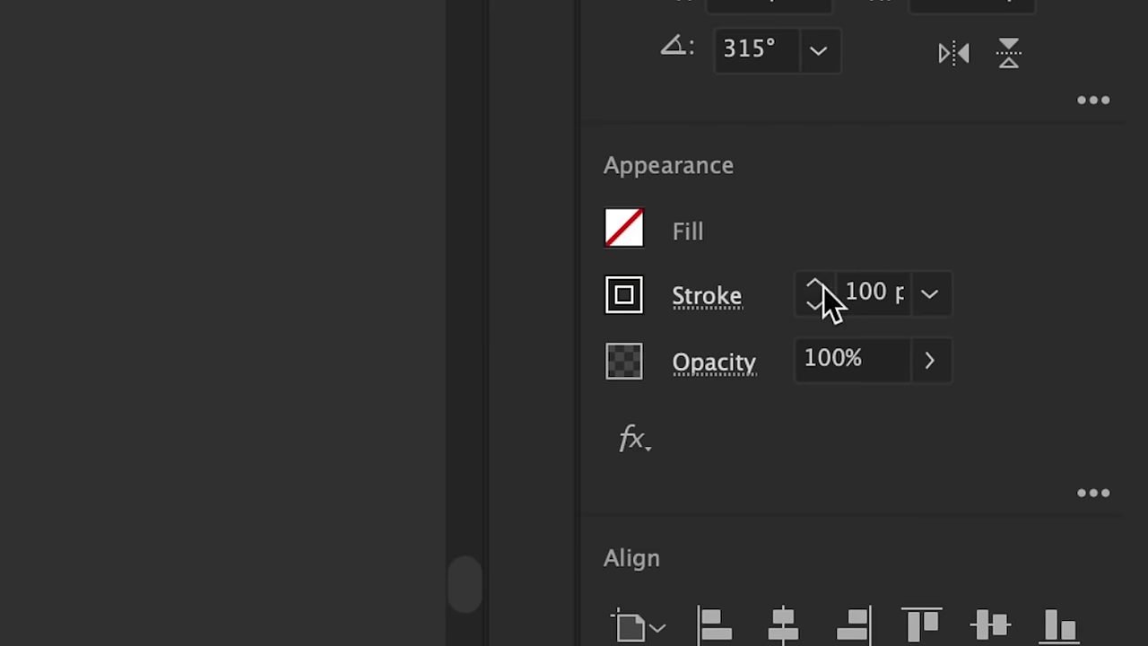
Step: Set the S path's stroke weight to 120 pt and trim the upper hook by cutting it near its end and deleting the cut-off piece
{"action": "left_click", "coordinate": [1035, 250]}
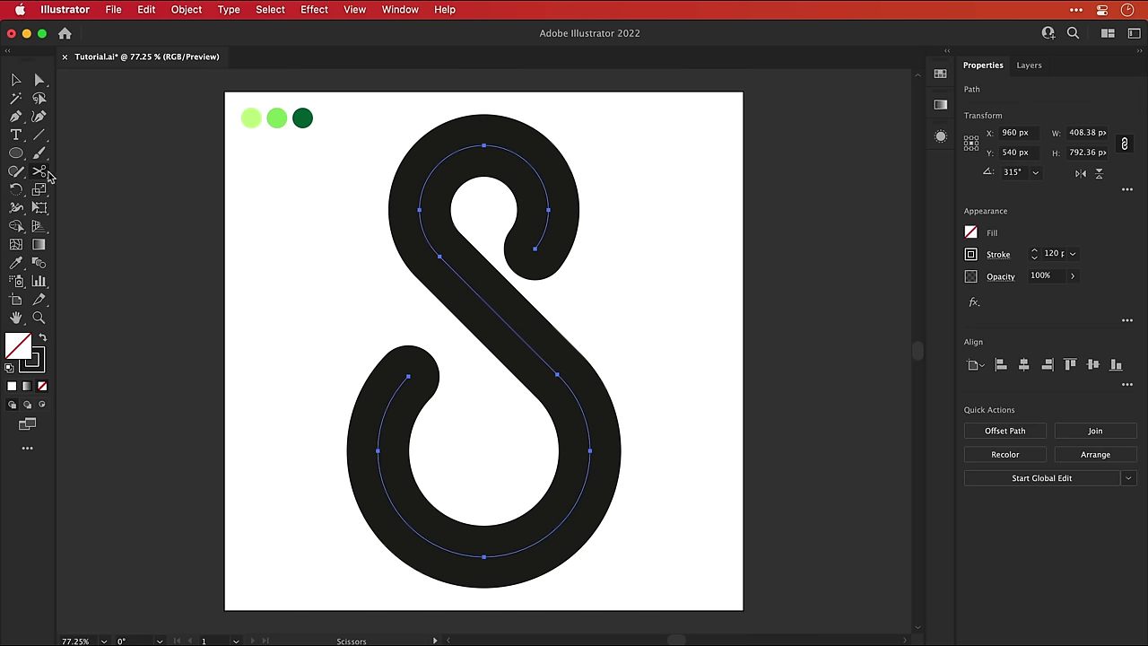
{"action": "left_click", "coordinate": [542, 238]}
{"action": "key", "text": "a"}
{"action": "left_click", "coordinate": [535, 248]}
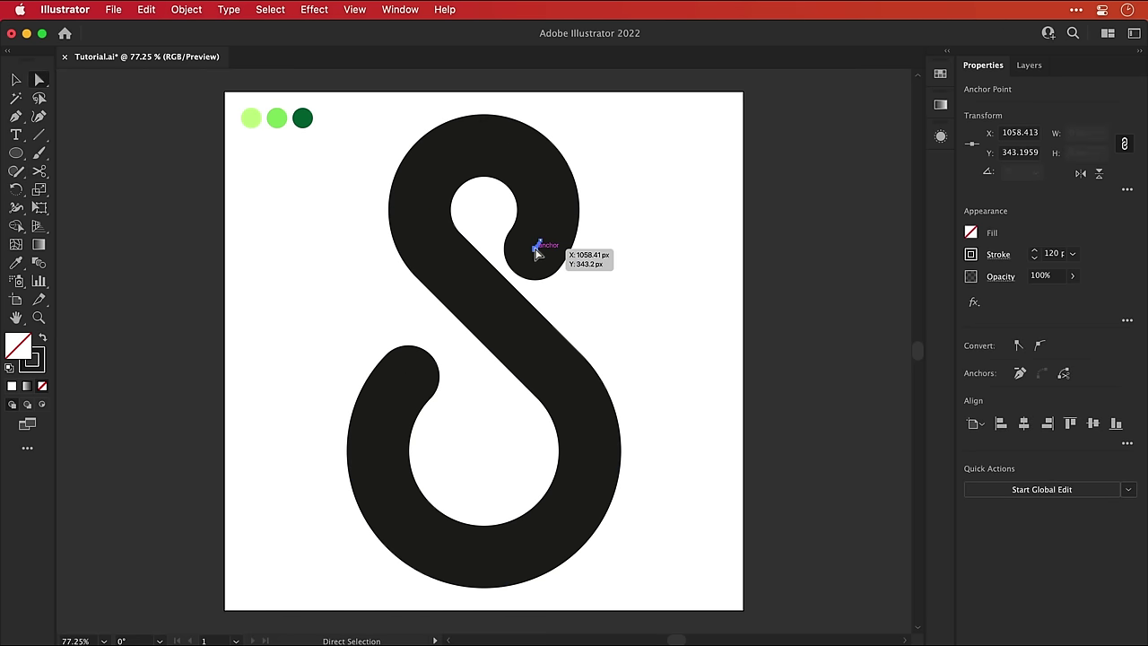
{"action": "key", "text": "Delete"}
{"action": "key", "text": "Delete"}
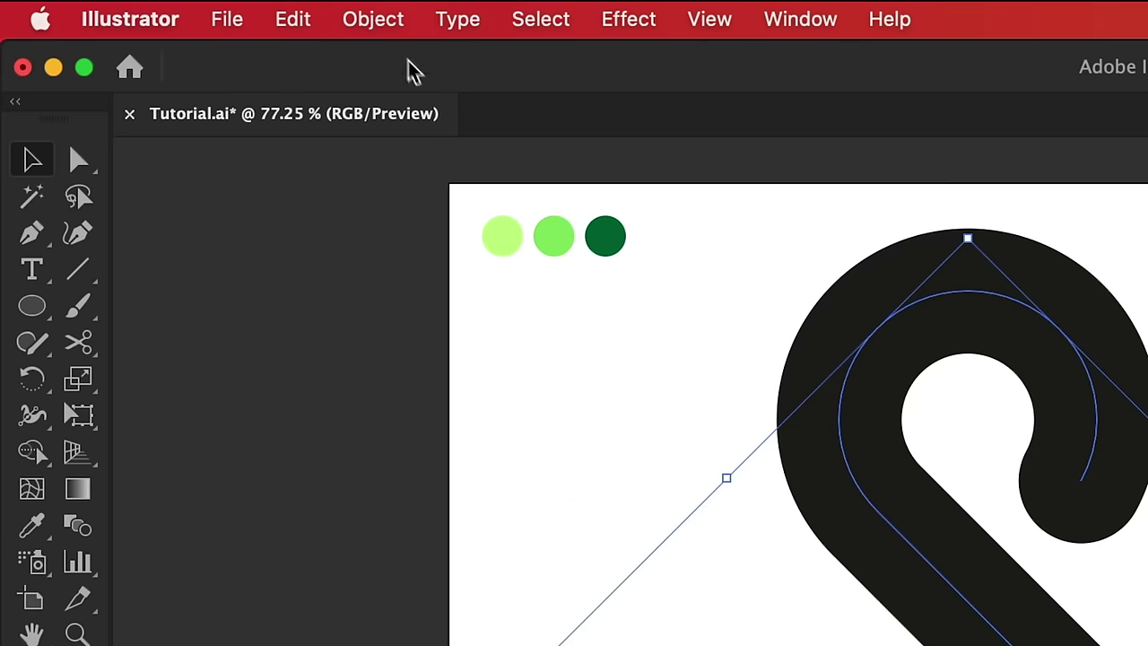
Step: Expand the S path's fill and stroke into an outlined shape and color it with the light green swatch
{"action": "left_click", "coordinate": [390, 20]}
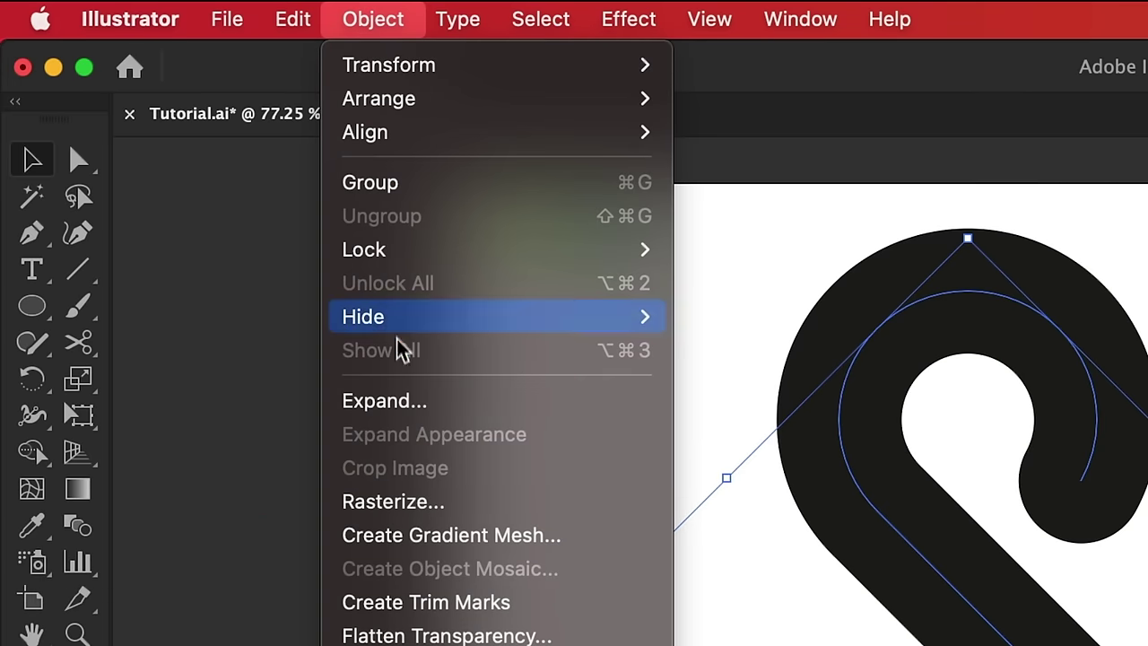
{"action": "left_click", "coordinate": [397, 403]}
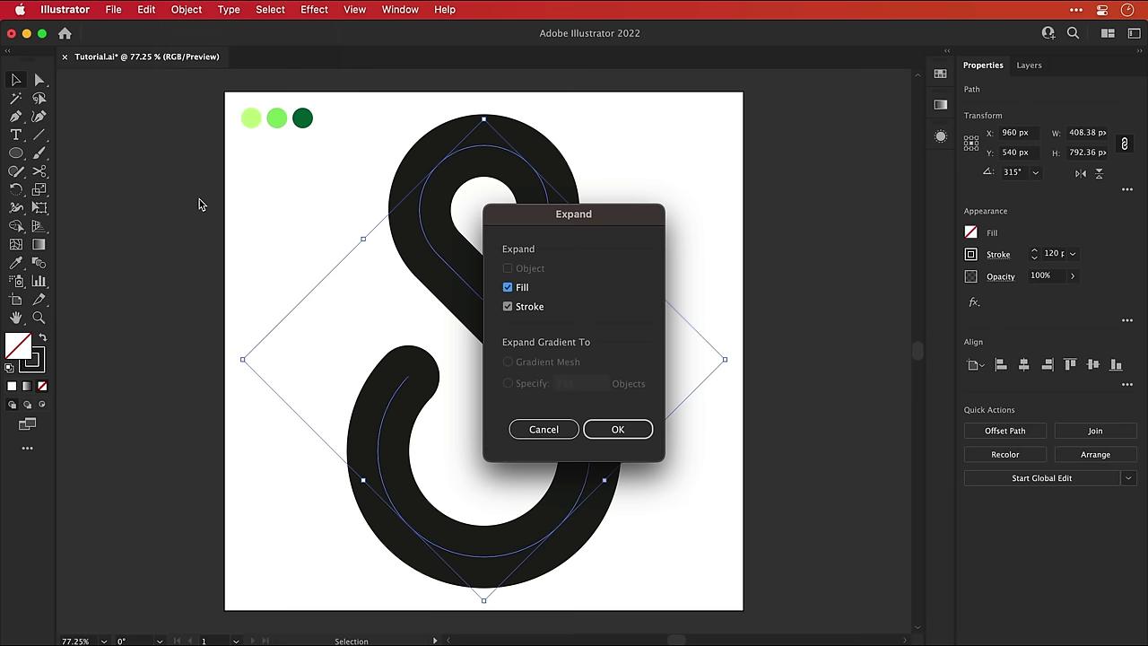
{"action": "key", "text": "Return"}
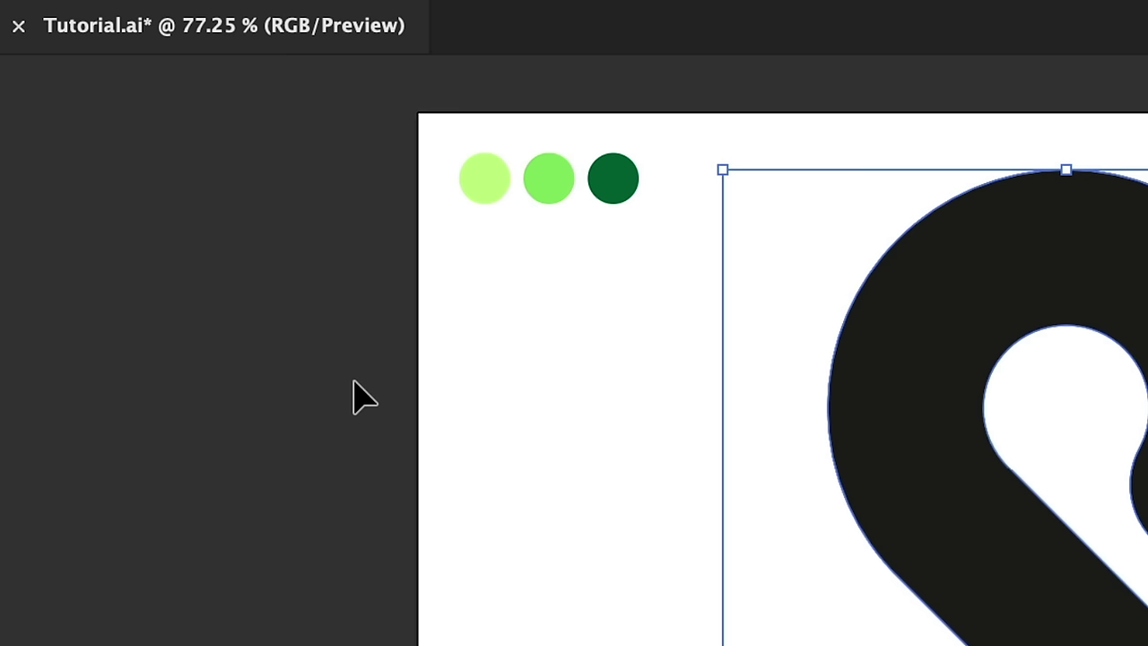
{"action": "key", "text": "i"}
{"action": "left_click", "coordinate": [250, 119]}
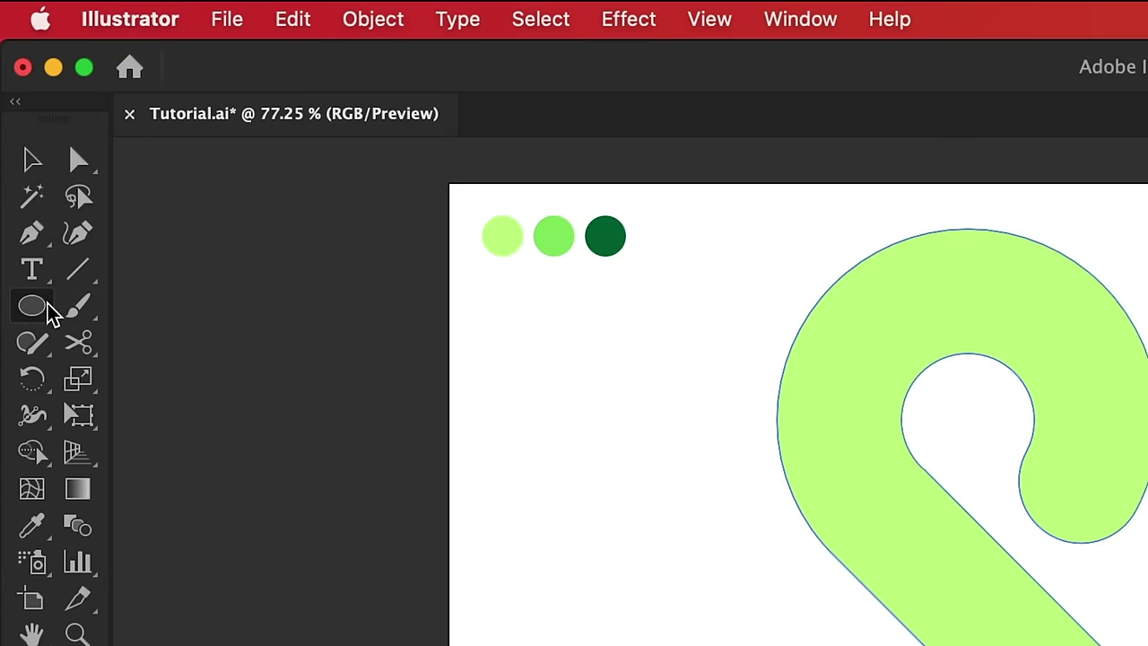
Step: Draw a circle over the S and give it no fill and a dark green stroke sampled from the swatch
{"action": "left_click_drag", "start_coordinate": [277, 190], "coordinate": [518, 414]}
{"action": "key", "text": "v"}
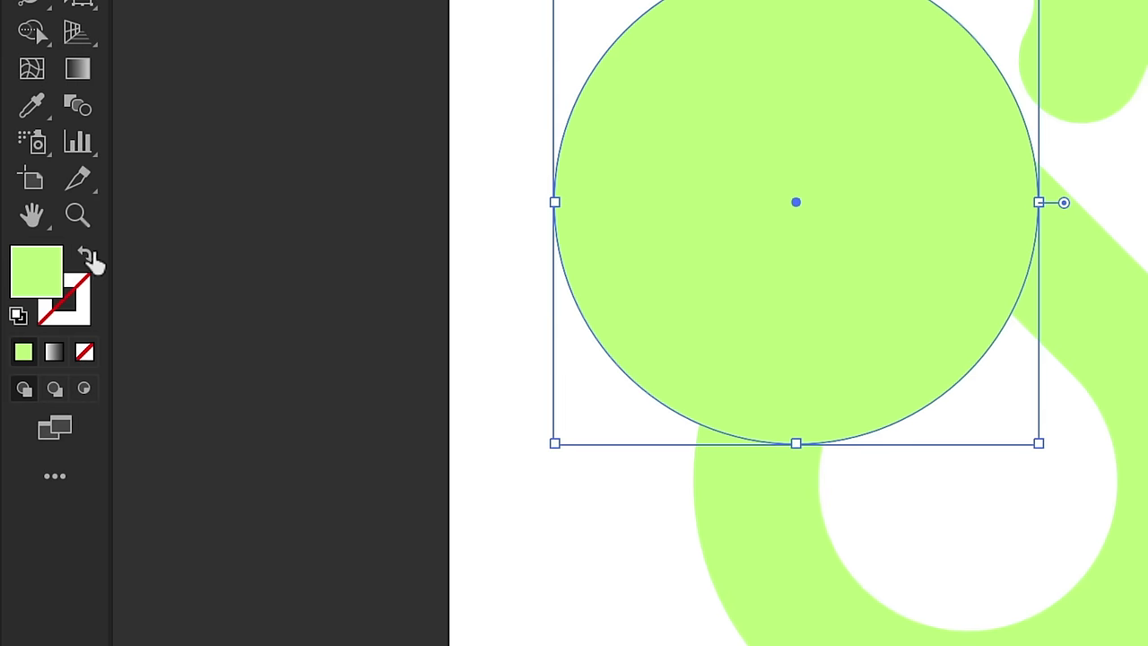
{"action": "left_click", "coordinate": [42, 337]}
{"action": "key", "text": "i"}
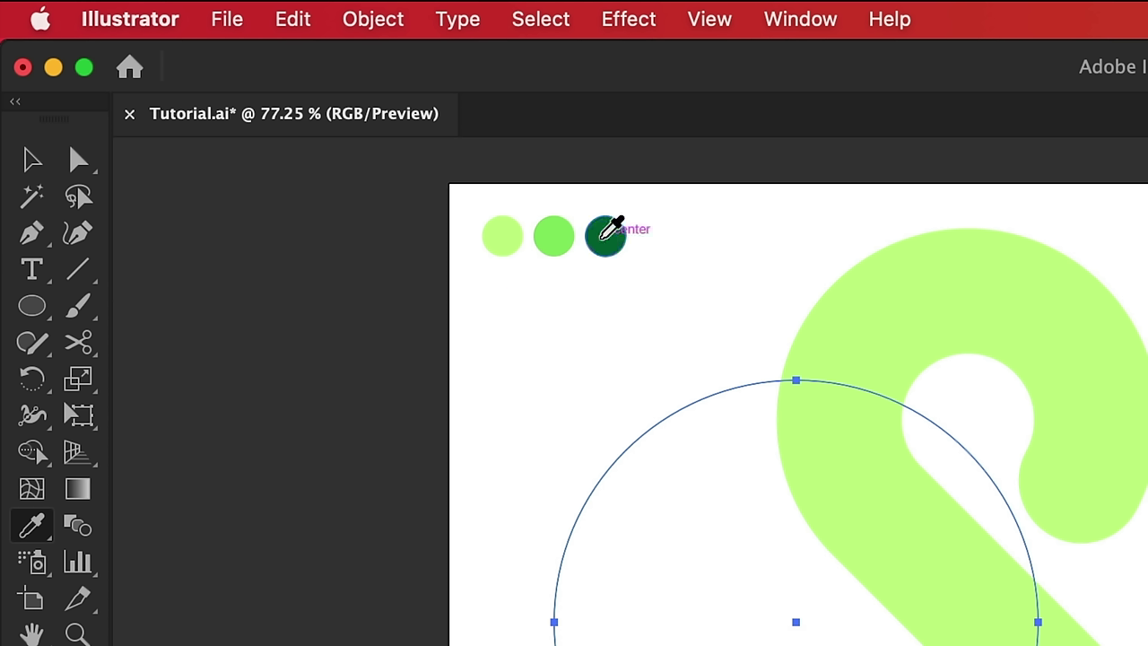
{"action": "left_click", "coordinate": [602, 239], "text": "shift"}
Step: Scale the circle down to about 266 px wide and place it over the S's upper hook
{"action": "key", "text": "v"}
{"action": "left_click_drag", "start_coordinate": [554, 380], "coordinate": [697, 487]}
{"action": "mouse_move", "coordinate": [755, 553]}
{"action": "left_mouse_down"}
{"action": "mouse_move", "coordinate": [992, 250]}
{"action": "mouse_move", "coordinate": [941, 216]}
{"action": "left_mouse_up"}
{"action": "left_click_drag", "start_coordinate": [548, 217], "coordinate": [548, 217]}
{"action": "left_click_drag", "start_coordinate": [829, 183], "coordinate": [768, 243]}
{"action": "left_click_drag", "start_coordinate": [725, 283], "coordinate": [730, 258]}
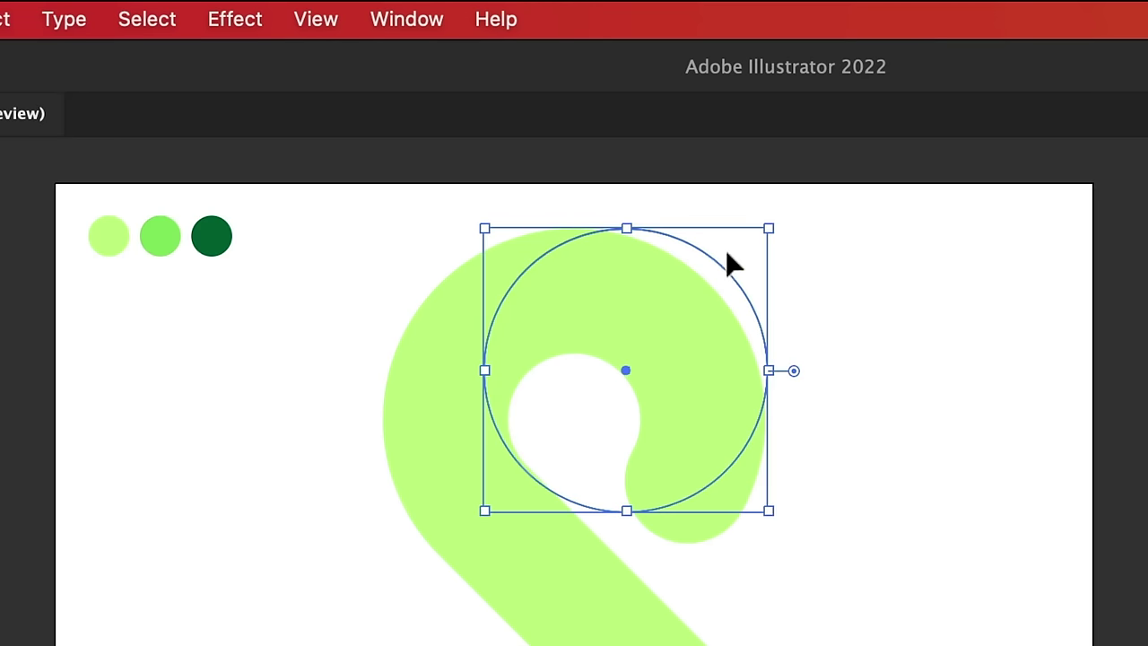
{"action": "left_click_drag", "start_coordinate": [768, 225], "coordinate": [758, 234]}
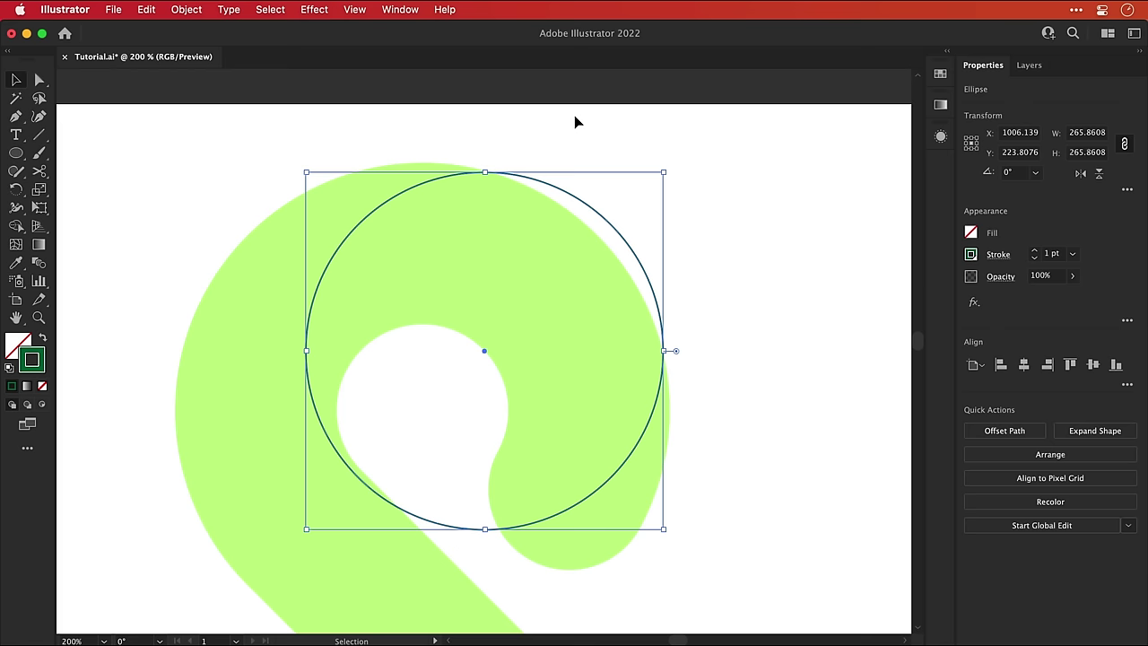
Step: Fine-tune the circle's position in Outline view until its edge is tangent to the upper hook's inner curve
{"action": "key", "text": "ctrl+y"}
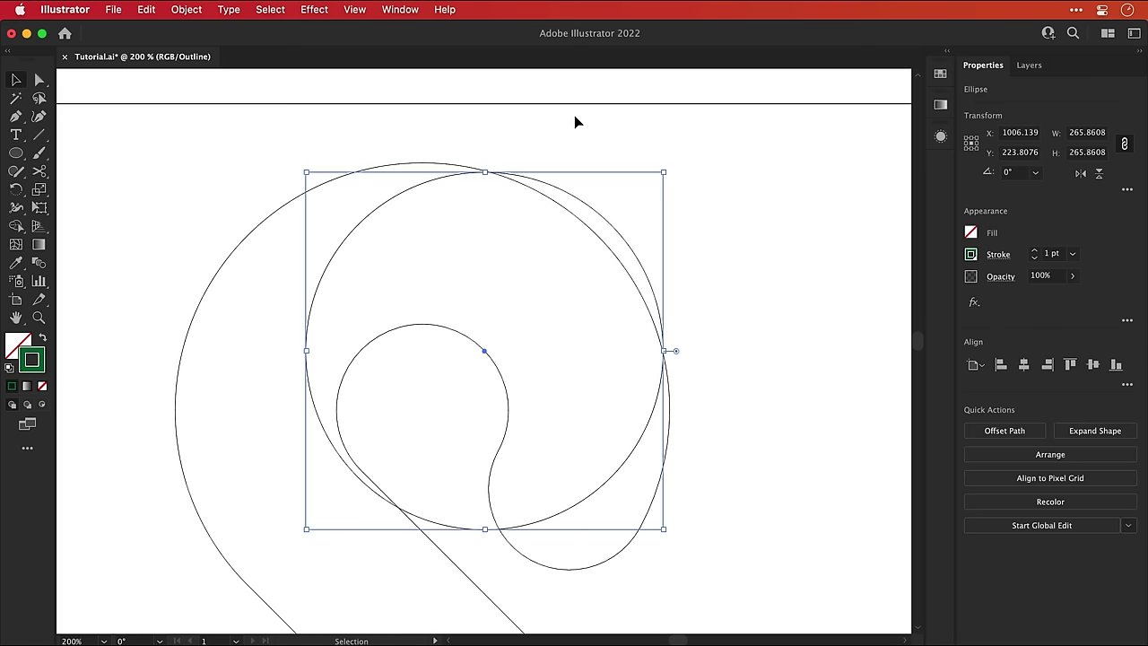
{"action": "key", "text": "Right"}
{"action": "key", "text": "Right"}
{"action": "key", "text": "Right"}
{"action": "key", "text": "Right"}
{"action": "key", "text": "Right"}
{"action": "key", "text": "Right"}
{"action": "left_click_drag", "start_coordinate": [288, 389], "coordinate": [284, 404]}
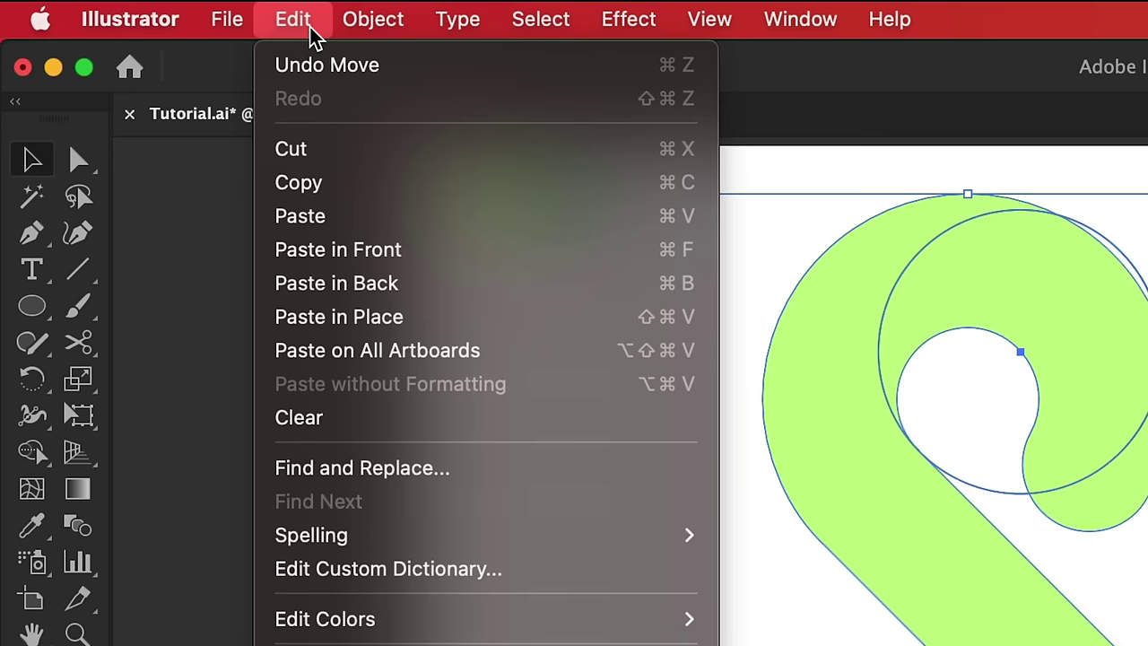
Step: Copy the S shape with its circle, paste the pair in place, and move the copy right until it clears the original
{"action": "left_click", "coordinate": [310, 184]}
{"action": "left_click", "coordinate": [307, 24]}
{"action": "left_click", "coordinate": [315, 320]}
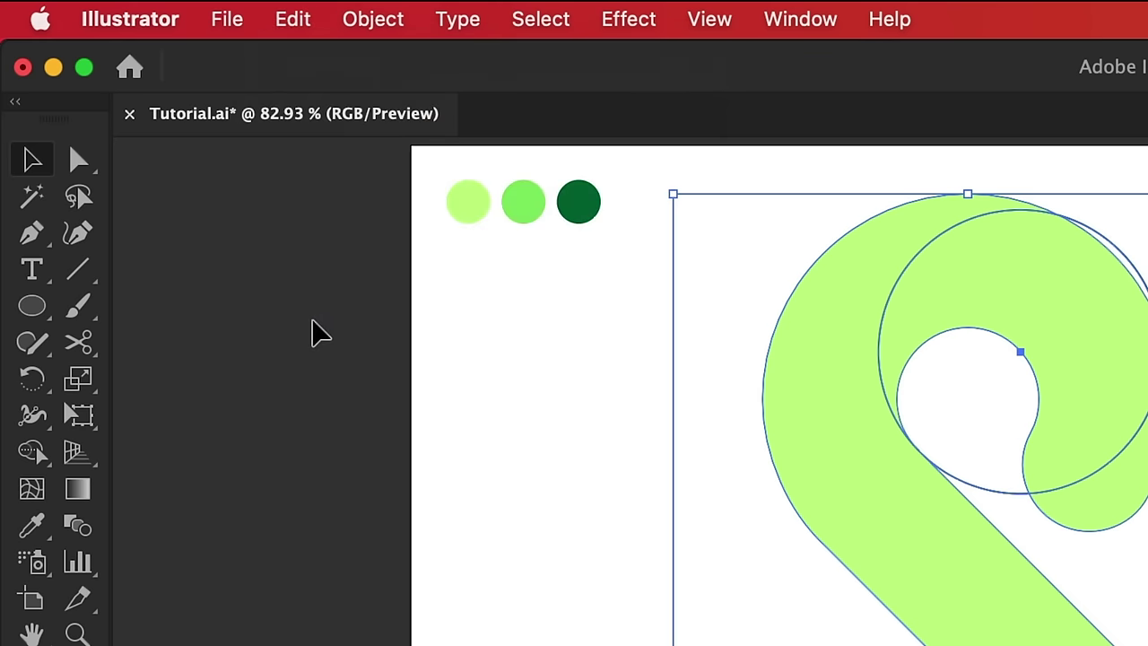
{"action": "key", "text": "shift+Right"}
{"action": "key", "text": "shift+Right"}
{"action": "key", "text": "shift+Right"}
{"action": "key", "text": "shift+Right"}
{"action": "key", "text": "shift+Right"}
{"action": "key", "text": "shift+Right"}
{"action": "key", "text": "shift+Right"}
{"action": "key", "text": "shift+Right"}
{"action": "key", "text": "shift+Right"}
{"action": "key", "text": "shift+Right"}
{"action": "key", "text": "shift+Right"}
{"action": "key", "text": "shift+Right"}
{"action": "key", "text": "shift+Right"}
{"action": "key", "text": "shift+Right"}
{"action": "key", "text": "shift+Right"}
{"action": "key", "text": "shift+Right"}
{"action": "key", "text": "shift+Right"}
{"action": "key", "text": "shift+Right"}
{"action": "key", "text": "shift+Right"}
{"action": "key", "text": "shift+Right"}
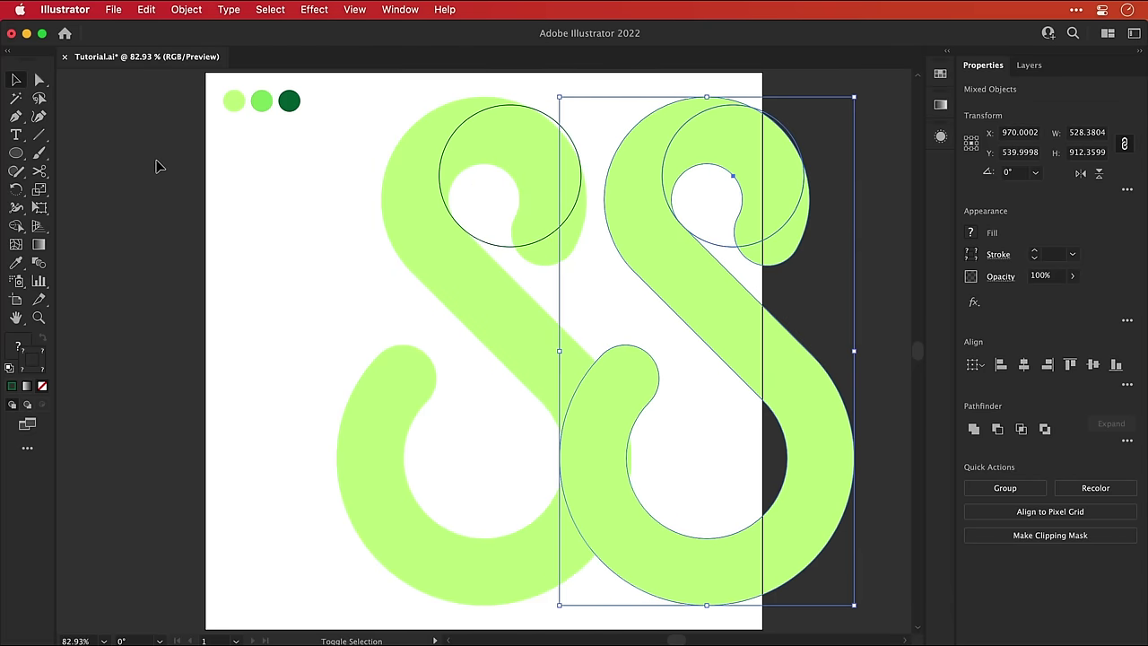
{"action": "key", "text": "shift+Right"}
{"action": "key", "text": "shift+Right"}
{"action": "key", "text": "shift+Right"}
{"action": "key", "text": "shift+Right"}
{"action": "key", "text": "super+minus"}
{"action": "left_click", "coordinate": [373, 183]}
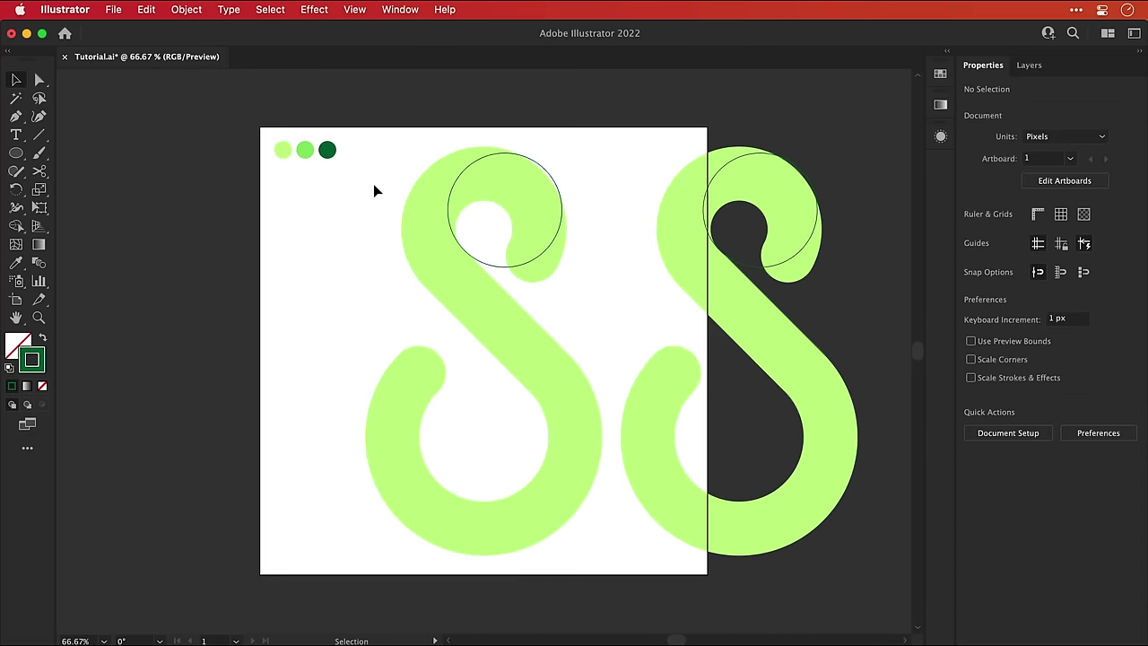
Step: Select the original S with its circle and remove the hook regions with the Shape Builder tool, leaving a tapered upper curve
{"action": "left_click_drag", "start_coordinate": [373, 184], "coordinate": [579, 303]}
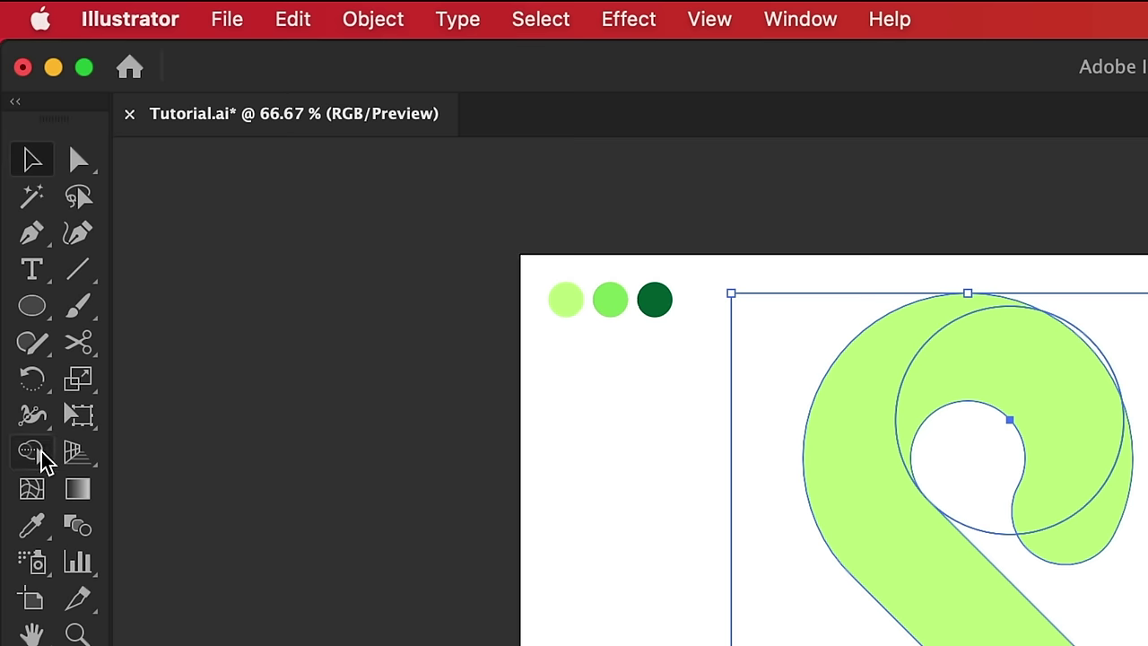
{"action": "left_click", "coordinate": [40, 450]}
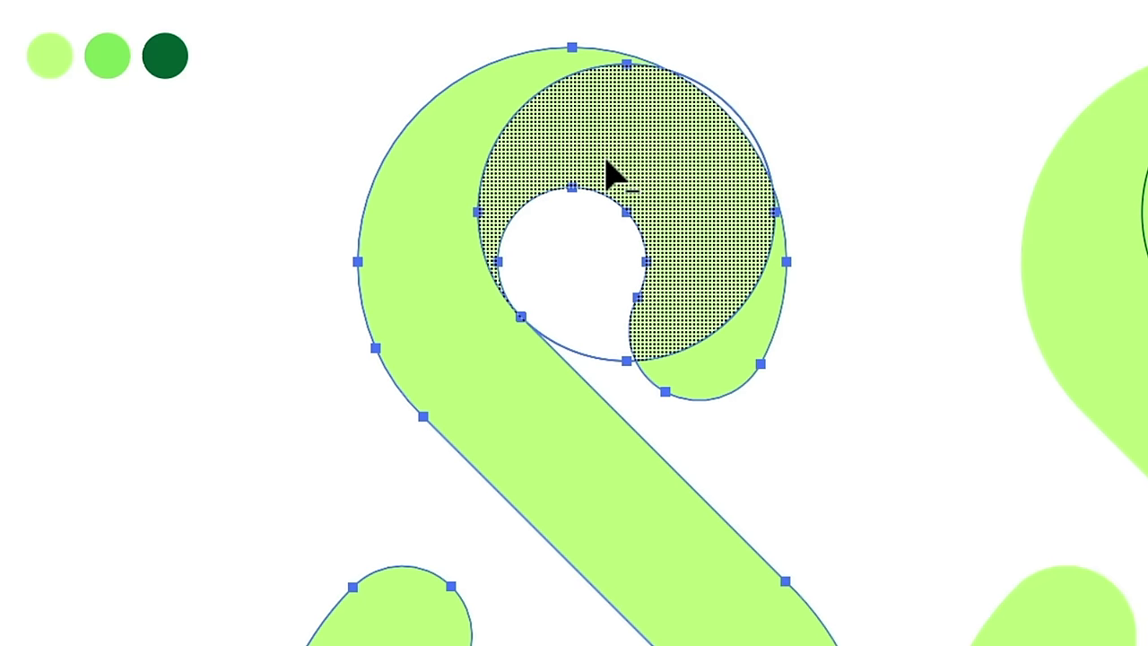
{"action": "mouse_move", "coordinate": [610, 175]}
{"action": "left_mouse_down"}
{"action": "mouse_move", "coordinate": [591, 257]}
{"action": "mouse_move", "coordinate": [599, 334]}
{"action": "mouse_move", "coordinate": [660, 397]}
{"action": "mouse_move", "coordinate": [737, 336]}
{"action": "mouse_move", "coordinate": [725, 161]}
{"action": "mouse_move", "coordinate": [746, 63]}
{"action": "mouse_move", "coordinate": [773, 50]}
{"action": "left_mouse_up"}
{"action": "key", "text": "v"}
{"action": "left_click", "coordinate": [990, 61]}
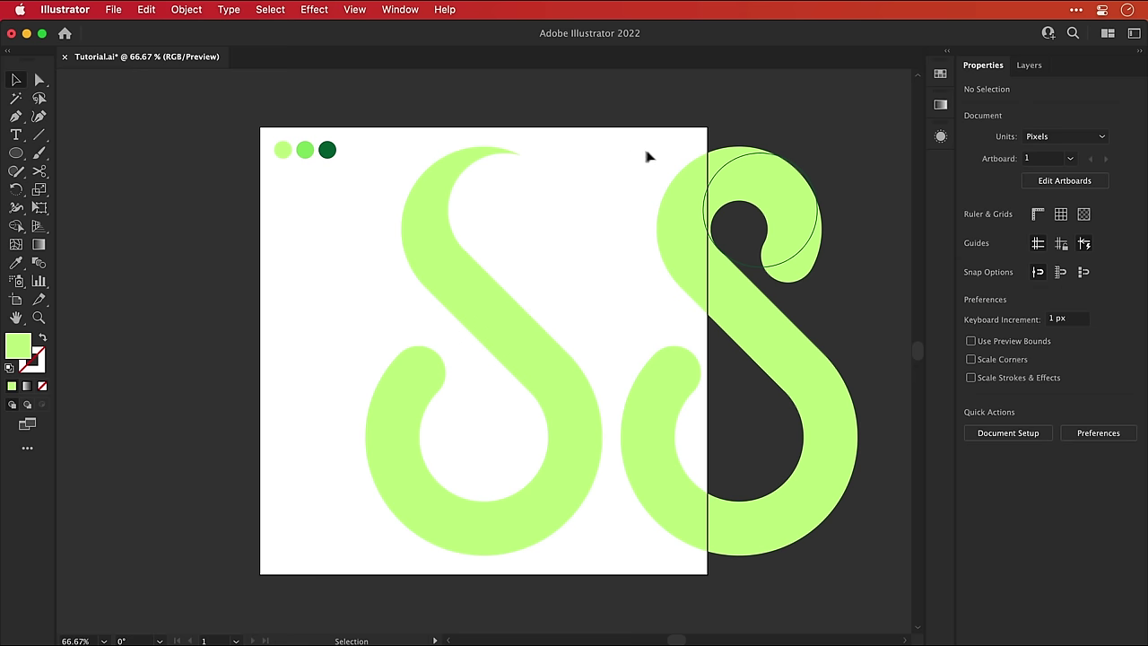
Step: Reduce the copied pair to its upper hook by removing the S body and stray regions and merging the hook with the Shape Builder tool
{"action": "left_click", "coordinate": [760, 260]}
{"action": "key", "text": "shift+m"}
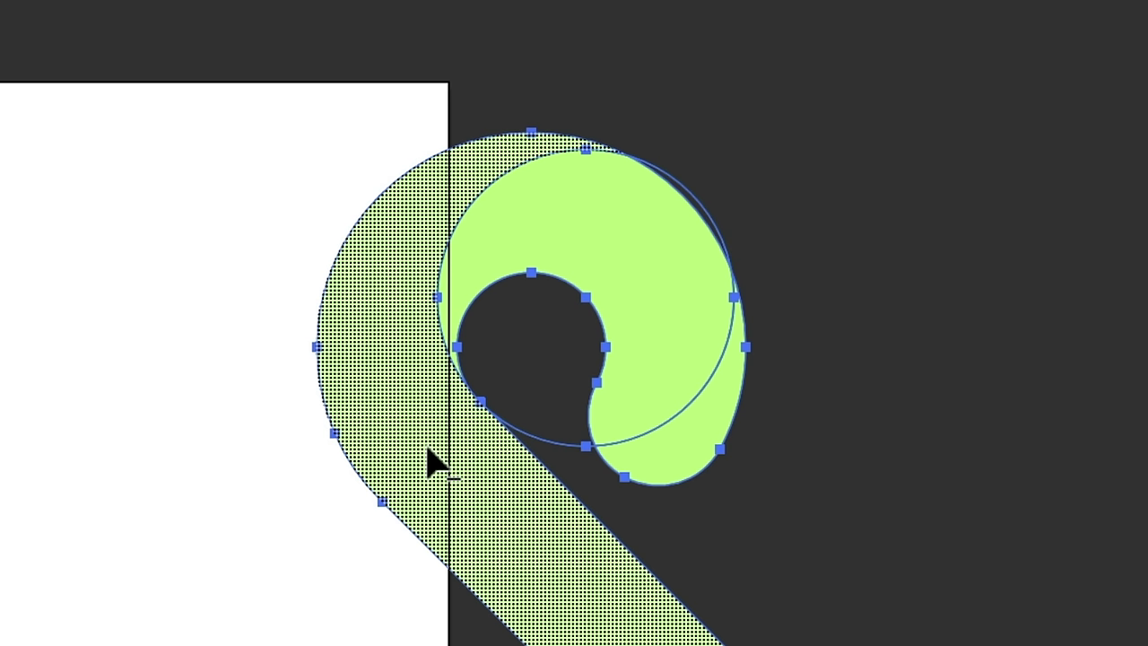
{"action": "left_click", "coordinate": [428, 452], "text": "alt"}
{"action": "mouse_move", "coordinate": [425, 448]}
{"action": "left_mouse_down"}
{"action": "mouse_move", "coordinate": [492, 433]}
{"action": "mouse_move", "coordinate": [539, 395]}
{"action": "left_mouse_up"}
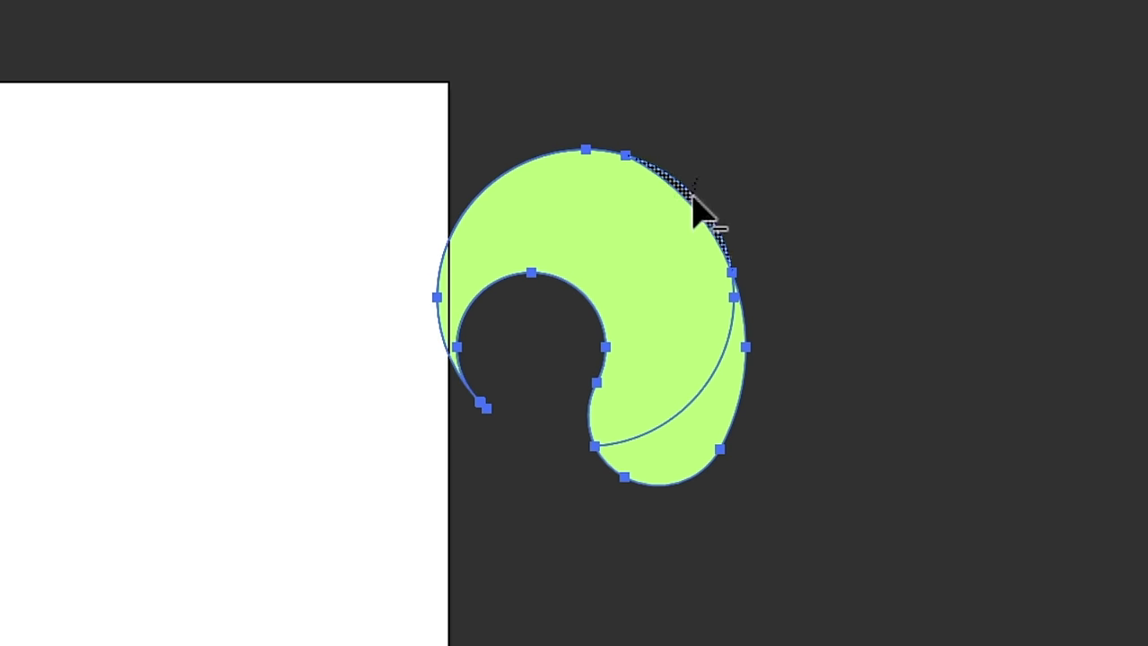
{"action": "left_click_drag", "start_coordinate": [660, 259], "coordinate": [660, 447]}
Step: Move the separated hook piece left until it lines up with the tapered top of the original S
{"action": "key", "text": "shift+Left"}
{"action": "key", "text": "shift+Left"}
{"action": "key", "text": "shift+Left"}
{"action": "key", "text": "shift+Left"}
{"action": "key", "text": "shift+Left"}
{"action": "key", "text": "shift+Left"}
{"action": "key", "text": "shift+Left"}
{"action": "key", "text": "shift+Left"}
{"action": "key", "text": "shift+Left"}
{"action": "key", "text": "shift+Left"}
{"action": "key", "text": "shift+Left"}
{"action": "key", "text": "shift+Left"}
{"action": "key", "text": "shift+Left"}
{"action": "key", "text": "shift+Left"}
{"action": "key", "text": "shift+Left"}
{"action": "key", "text": "shift+Left"}
{"action": "key", "text": "shift+Left"}
{"action": "key", "text": "shift+Left"}
{"action": "key", "text": "shift+Left"}
{"action": "key", "text": "shift+Left"}
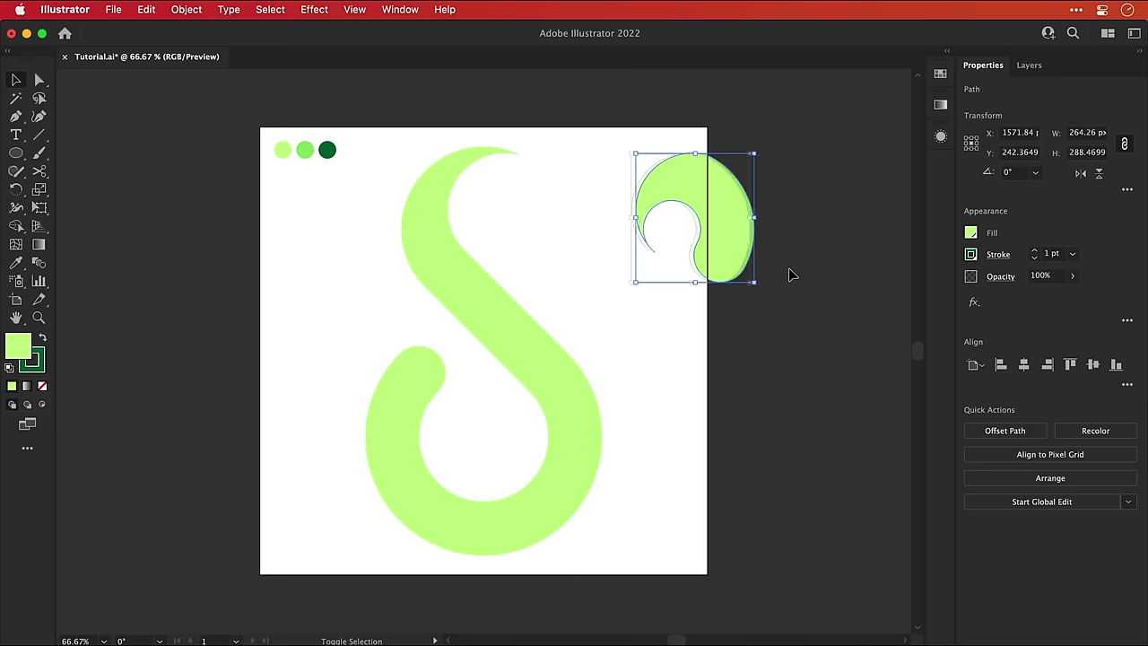
{"action": "key", "text": "shift+Left"}
{"action": "key", "text": "shift+Left"}
{"action": "key", "text": "shift+Left"}
{"action": "key", "text": "shift+Left"}
{"action": "key", "text": "shift+Left"}
{"action": "key", "text": "shift+Left"}
{"action": "key", "text": "shift+Left"}
{"action": "key", "text": "shift+Left"}
{"action": "key", "text": "shift+Left"}
{"action": "key", "text": "shift+Left"}
{"action": "key", "text": "shift+Left"}
{"action": "key", "text": "shift+Left"}
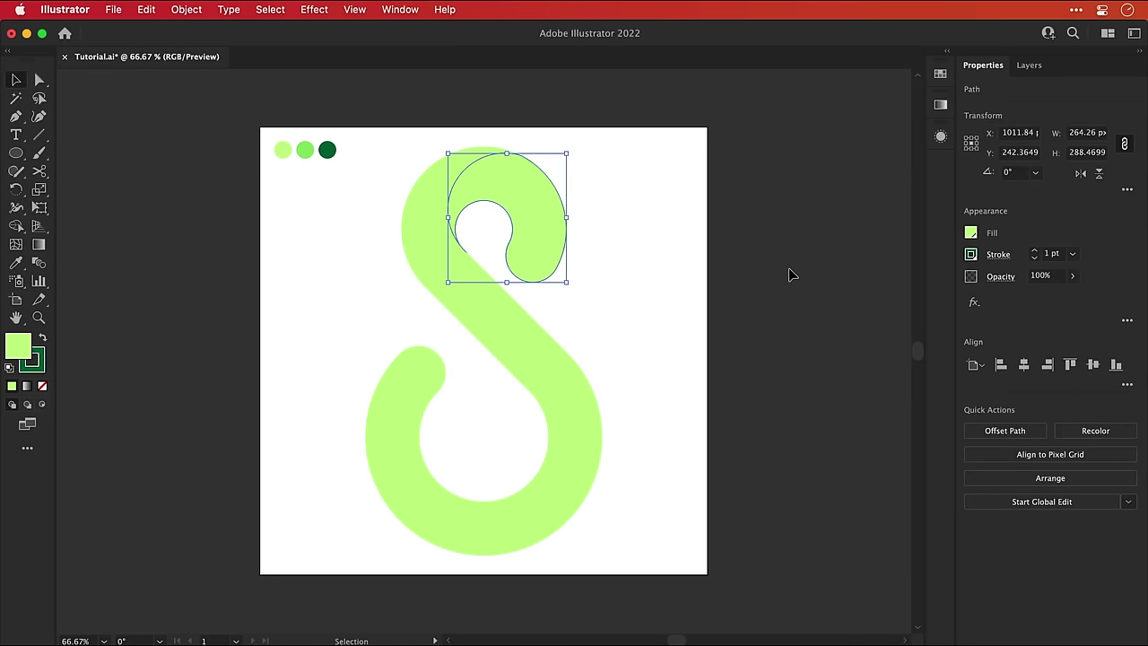
Step: Color the upper hook piece with the dark green swatch and deselect it
{"action": "key", "text": "i"}
{"action": "left_click", "coordinate": [330, 149]}
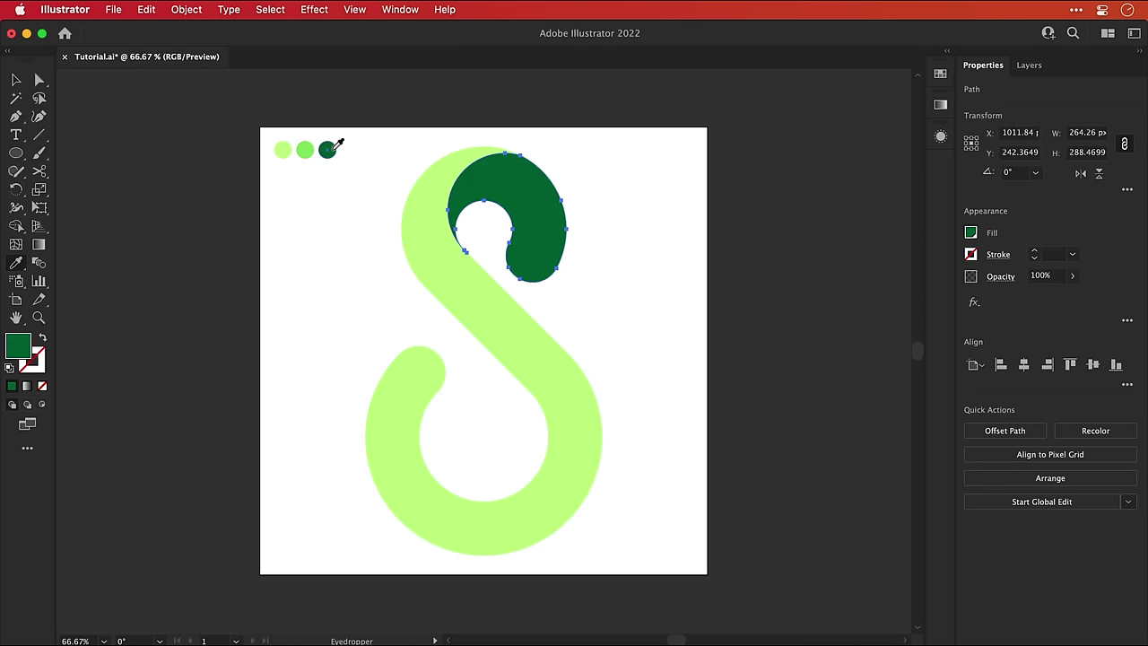
{"action": "key", "text": "v"}
{"action": "left_click", "coordinate": [202, 155]}
Step: Draw an unfilled circle with a dark green stroke, about 401 px wide, over the S's lower bowl
{"action": "left_click", "coordinate": [16, 153]}
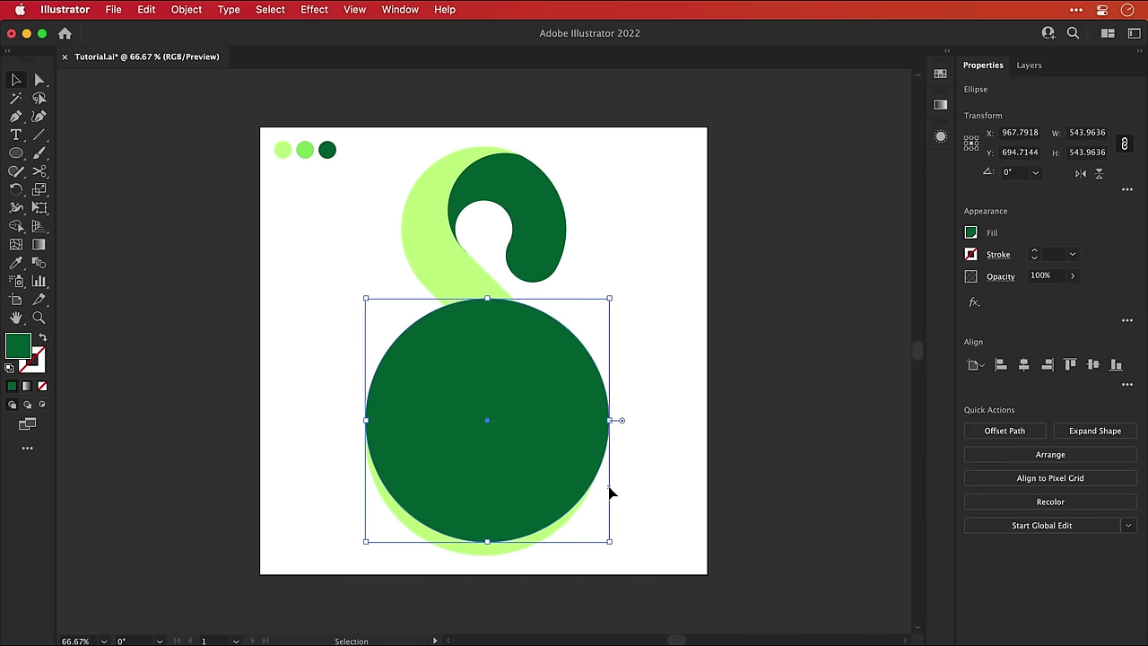
{"action": "key", "text": "shift+x"}
{"action": "left_click_drag", "start_coordinate": [366, 298], "coordinate": [369, 302]}
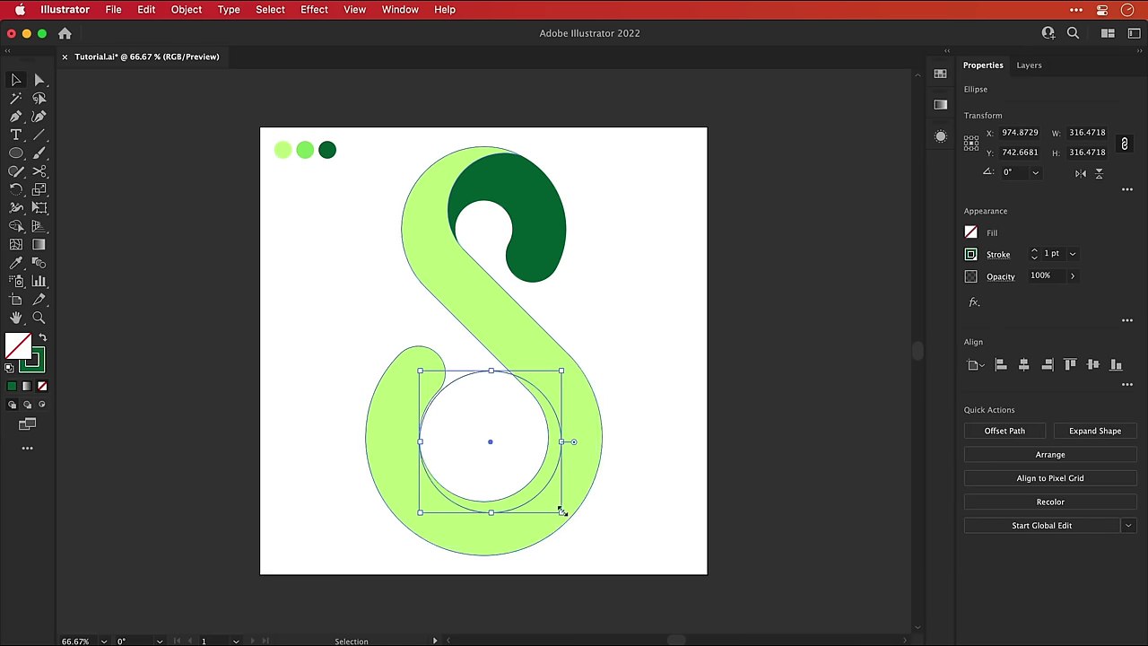
{"action": "left_click_drag", "start_coordinate": [562, 512], "coordinate": [594, 546]}
{"action": "left_click_drag", "start_coordinate": [419, 371], "coordinate": [417, 367]}
{"action": "key", "text": "super+shift+a"}
{"action": "left_click_drag", "start_coordinate": [549, 533], "coordinate": [557, 526]}
{"action": "left_click_drag", "start_coordinate": [476, 470], "coordinate": [574, 470]}
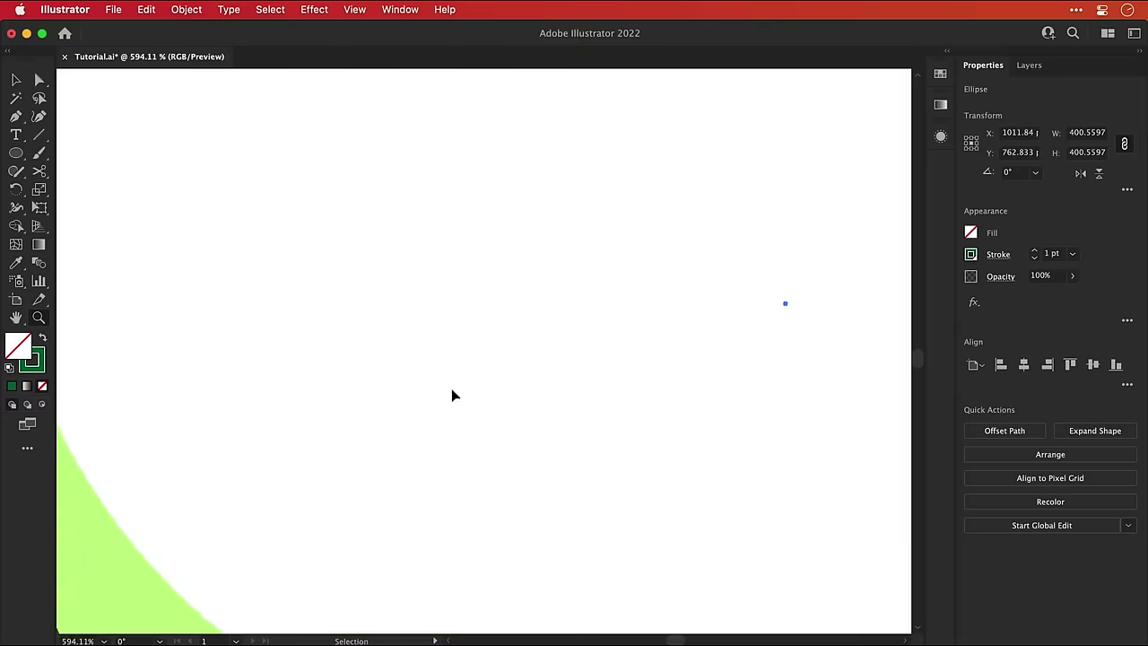
Step: Fit the circle in Outline view at about 408 px wide, touching the lower bowl's inner left and outer right edges
{"action": "key", "text": "super+minus"}
{"action": "key", "text": "super+minus"}
{"action": "key", "text": "super+minus"}
{"action": "key", "text": "super+y"}
{"action": "left_click_drag", "start_coordinate": [457, 419], "coordinate": [464, 513]}
{"action": "left_click_drag", "start_coordinate": [229, 170], "coordinate": [212, 154]}
{"action": "left_click_drag", "start_coordinate": [212, 450], "coordinate": [225, 436]}
{"action": "left_click_drag", "start_coordinate": [807, 256], "coordinate": [684, 182]}
{"action": "left_click_drag", "start_coordinate": [644, 97], "coordinate": [638, 102]}
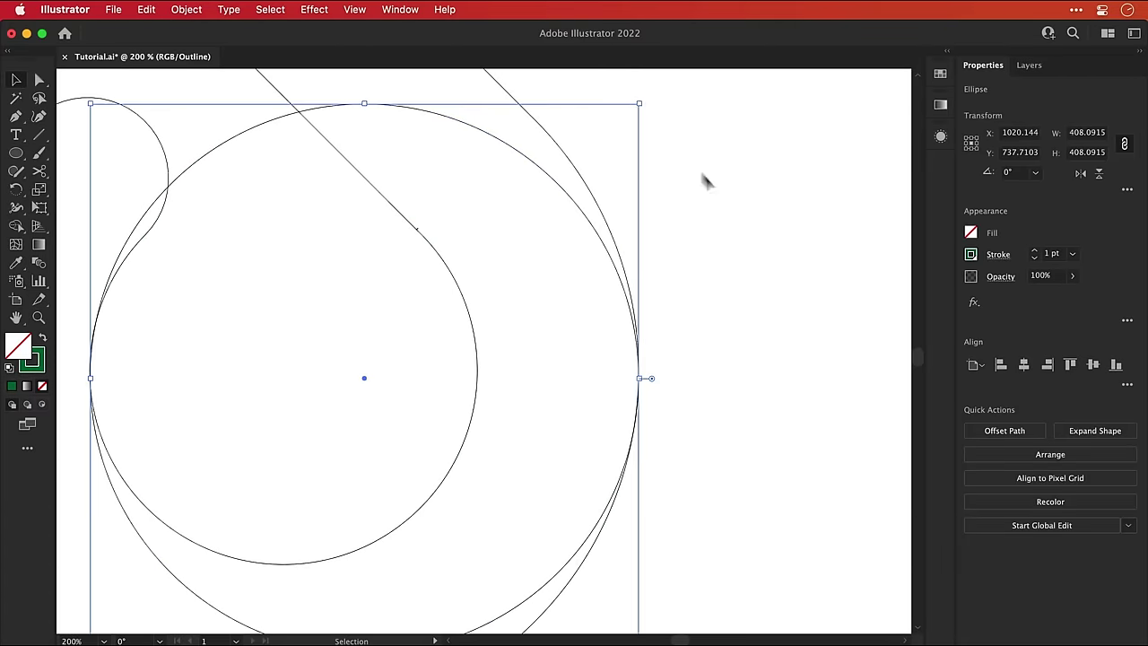
{"action": "left_click", "coordinate": [705, 179]}
Step: Return to Preview view and duplicate the S body with its lower circle horizontally to the right of the original
{"action": "key", "text": "super+0"}
{"action": "key", "text": "super+y"}
{"action": "left_click_drag", "start_coordinate": [480, 449], "coordinate": [395, 473]}
{"action": "left_click_drag", "start_coordinate": [393, 473], "coordinate": [716, 473], "text": "alt+shift"}
{"action": "key", "text": "super+shift+a"}
{"action": "key", "text": "super+minus"}
{"action": "key", "text": "super+minus"}
Step: Select the original S with its lower circle and remove the lower hook regions with the Shape Builder tool, leaving a tapered lower curve
{"action": "left_click_drag", "start_coordinate": [492, 453], "coordinate": [554, 505]}
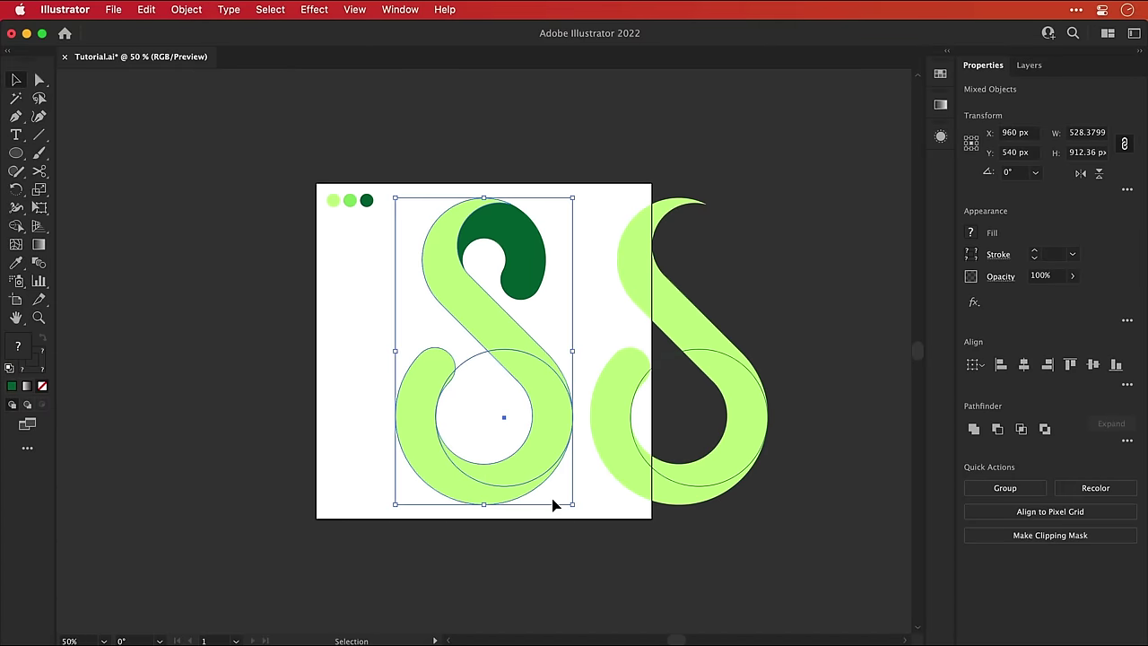
{"action": "left_click", "coordinate": [16, 226]}
{"action": "mouse_move", "coordinate": [461, 432]}
{"action": "left_mouse_down", "text": "alt"}
{"action": "mouse_move", "coordinate": [462, 352]}
{"action": "mouse_move", "coordinate": [518, 364]}
{"action": "left_mouse_up", "text": "alt"}
{"action": "left_click", "coordinate": [439, 367], "text": "alt"}
{"action": "left_click", "coordinate": [449, 385], "text": "alt"}
Step: Remove the diagonal body and upper curve from the copied pair with the Shape Builder tool, keeping the lower hook
{"action": "key", "text": "i"}
{"action": "left_click", "coordinate": [638, 296]}
{"action": "key", "text": "v"}
{"action": "key", "text": "shift+m"}
{"action": "mouse_move", "coordinate": [586, 328]}
{"action": "left_mouse_down"}
{"action": "mouse_move", "coordinate": [686, 422]}
{"action": "mouse_move", "coordinate": [682, 305]}
{"action": "left_mouse_up"}
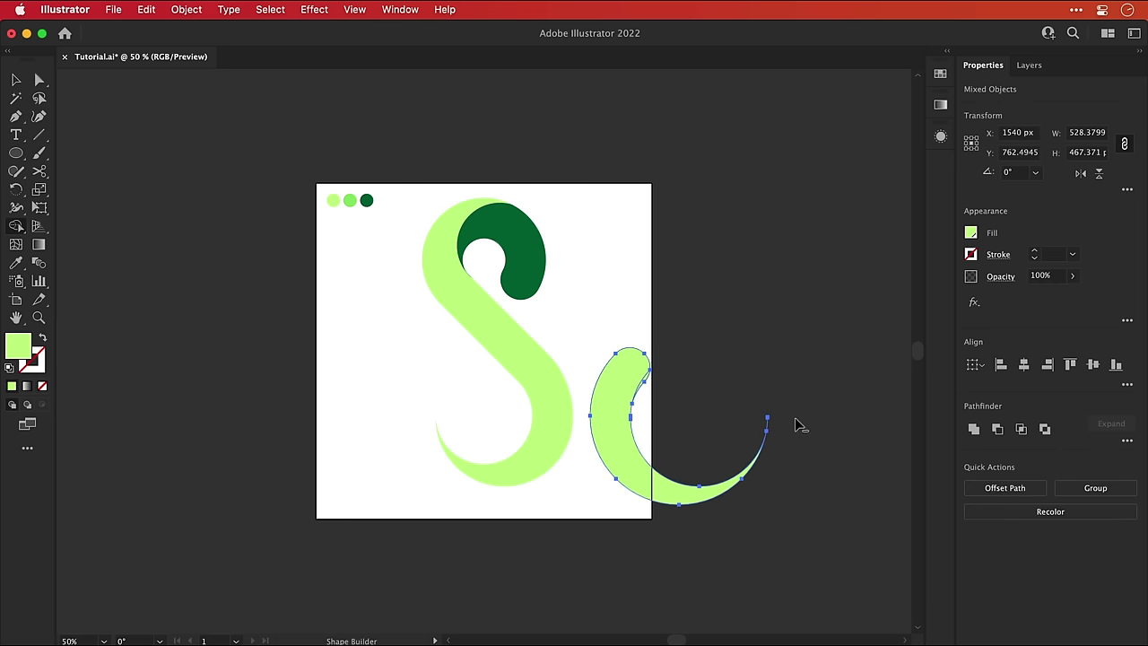
Step: Group the separated lower hook, move it left onto the S body, and fill it with the upper hook's dark green
{"action": "key", "text": "v"}
{"action": "key", "text": "super+g"}
{"action": "key", "text": "shift+Left"}
{"action": "key", "text": "shift+Left"}
{"action": "key", "text": "shift+Left"}
{"action": "key", "text": "shift+Left"}
{"action": "key", "text": "shift+Left"}
{"action": "key", "text": "shift+Left"}
{"action": "key", "text": "shift+Left"}
{"action": "key", "text": "shift+Left"}
{"action": "key", "text": "shift+Left"}
{"action": "key", "text": "shift+Left"}
{"action": "key", "text": "shift+Left"}
{"action": "key", "text": "shift+Left"}
{"action": "key", "text": "shift+Left"}
{"action": "key", "text": "shift+Left"}
{"action": "key", "text": "shift+Left"}
{"action": "key", "text": "shift+Left"}
{"action": "key", "text": "shift+Left"}
{"action": "key", "text": "shift+Left"}
{"action": "key", "text": "shift+Left"}
{"action": "key", "text": "shift+Left"}
{"action": "key", "text": "i"}
{"action": "left_click", "coordinate": [526, 269]}
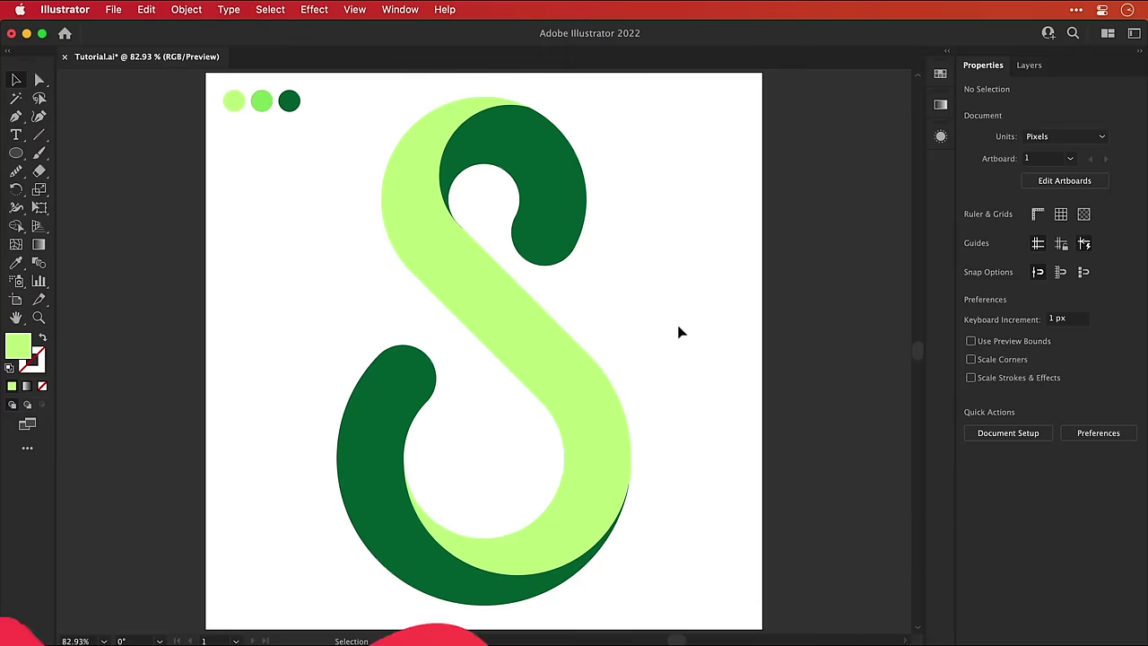
Step: Apply a linear gradient to the S body and set its end stop to the dark green swatch
{"action": "left_click", "coordinate": [529, 332]}
{"action": "left_click", "coordinate": [939, 104]}
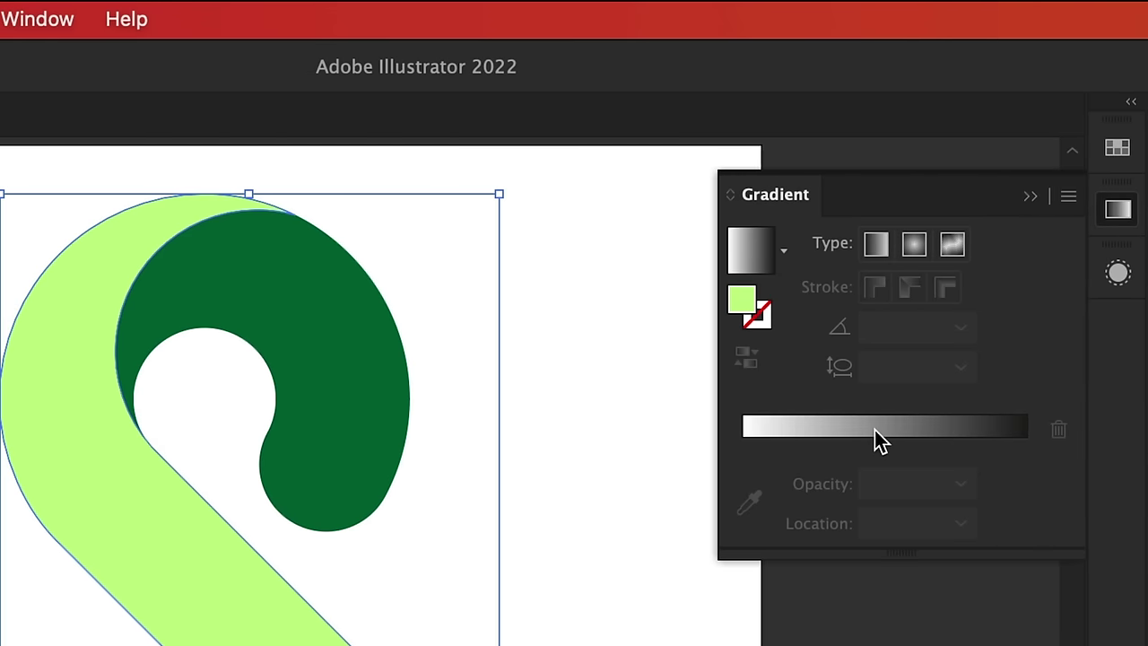
{"action": "left_click", "coordinate": [878, 440]}
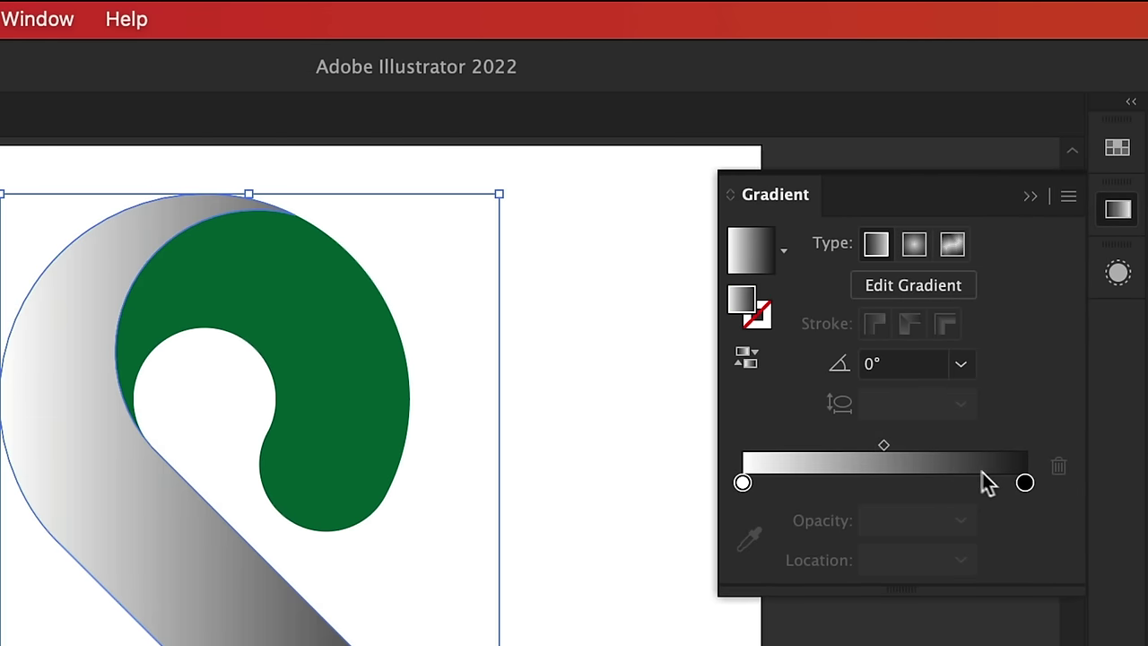
{"action": "left_click", "coordinate": [1024, 484]}
{"action": "double_click", "coordinate": [1024, 483]}
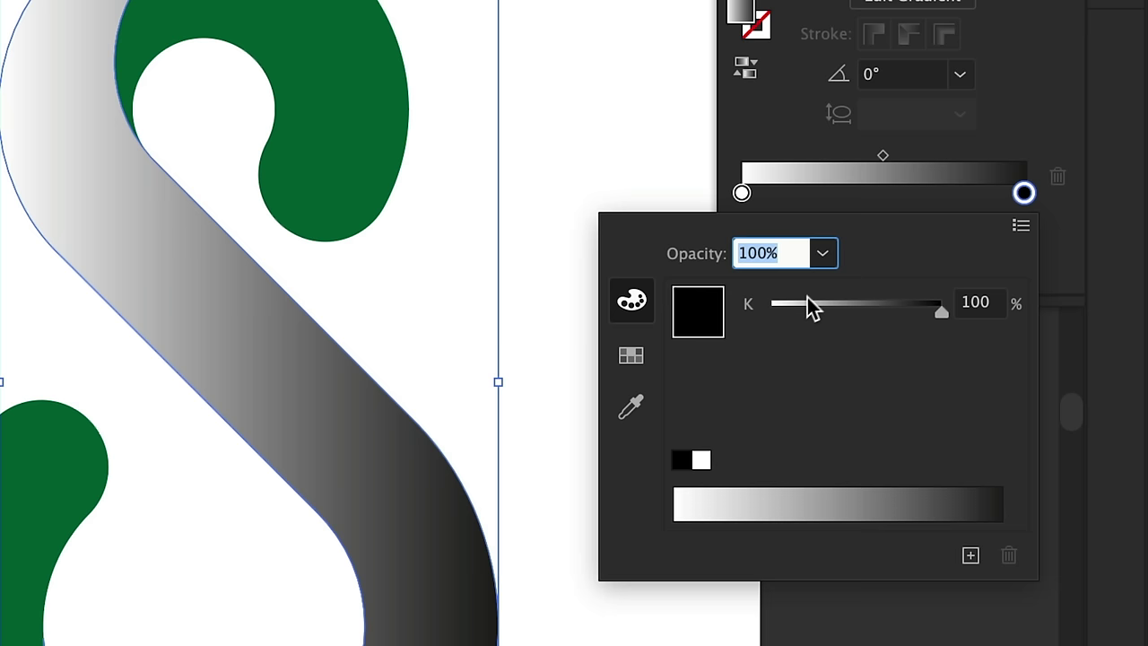
{"action": "left_click", "coordinate": [645, 360]}
{"action": "left_click", "coordinate": [846, 332]}
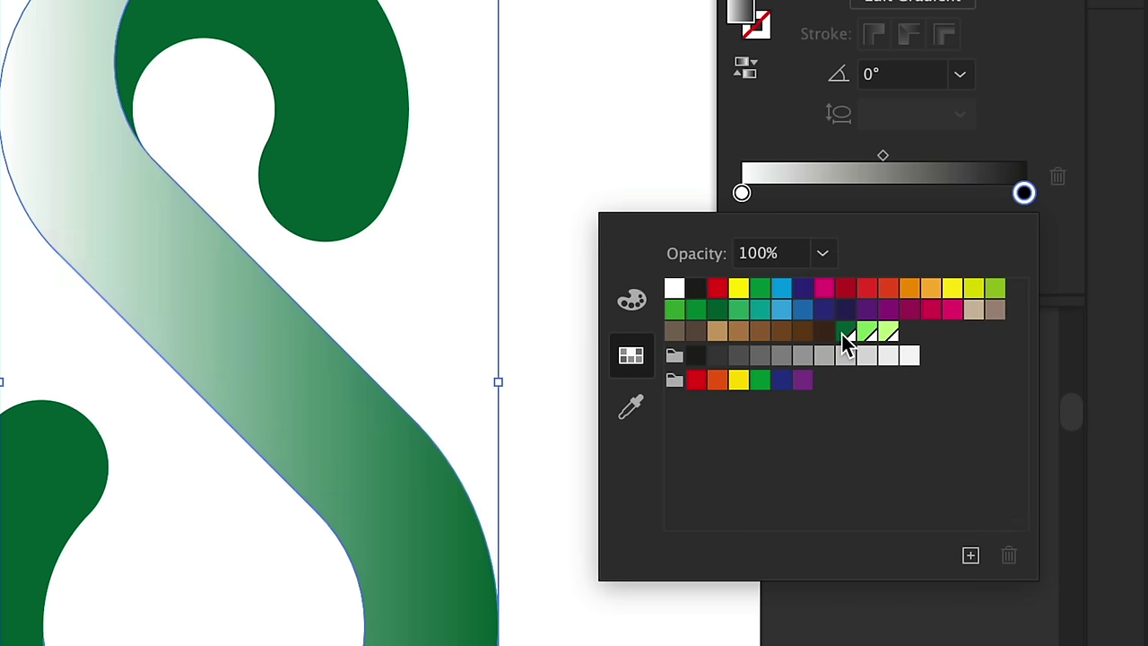
Step: Add a middle gradient stop in medium green and set the starting stop to light green on the S body
{"action": "left_click", "coordinate": [874, 208]}
{"action": "left_click", "coordinate": [872, 197]}
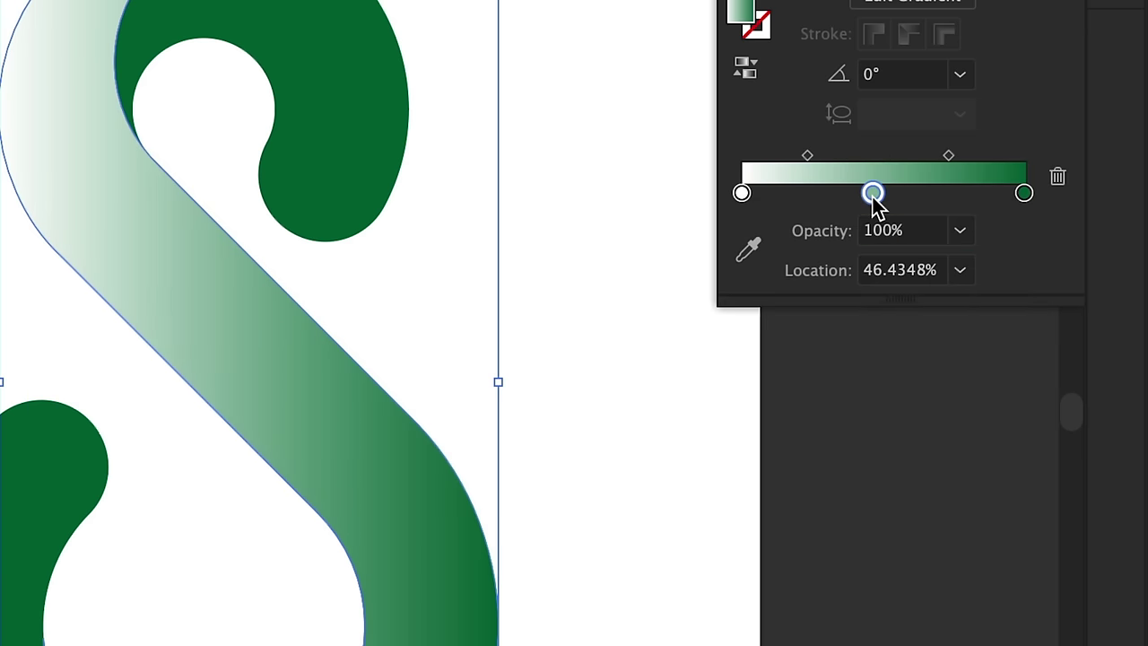
{"action": "double_click", "coordinate": [872, 194]}
{"action": "left_click", "coordinate": [868, 332]}
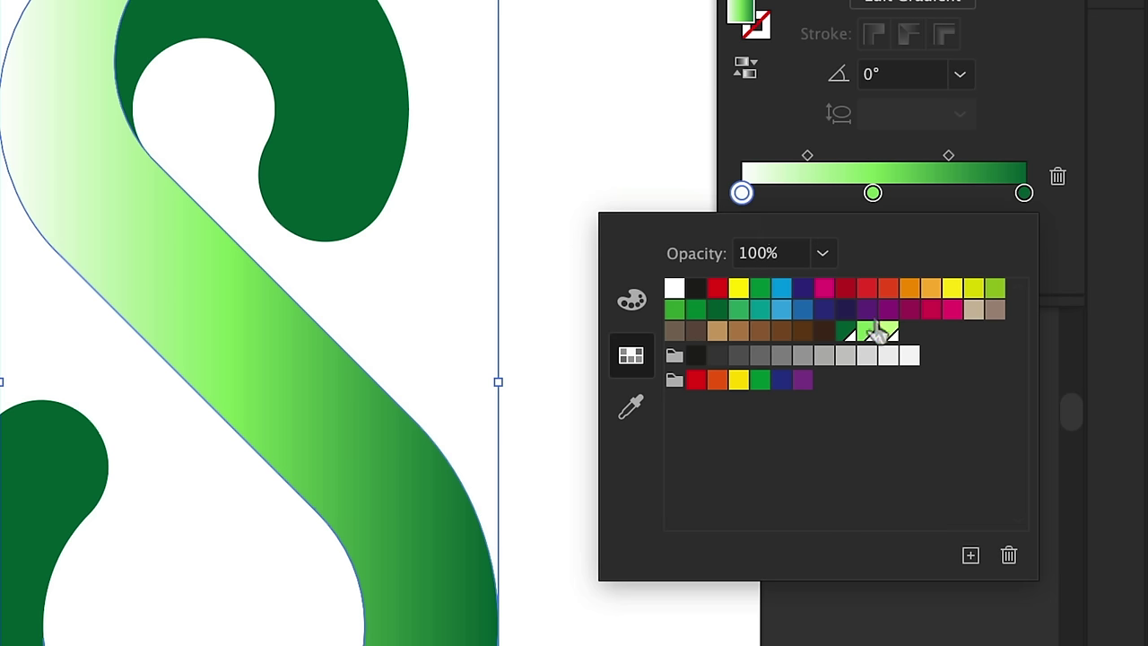
{"action": "left_click", "coordinate": [889, 332]}
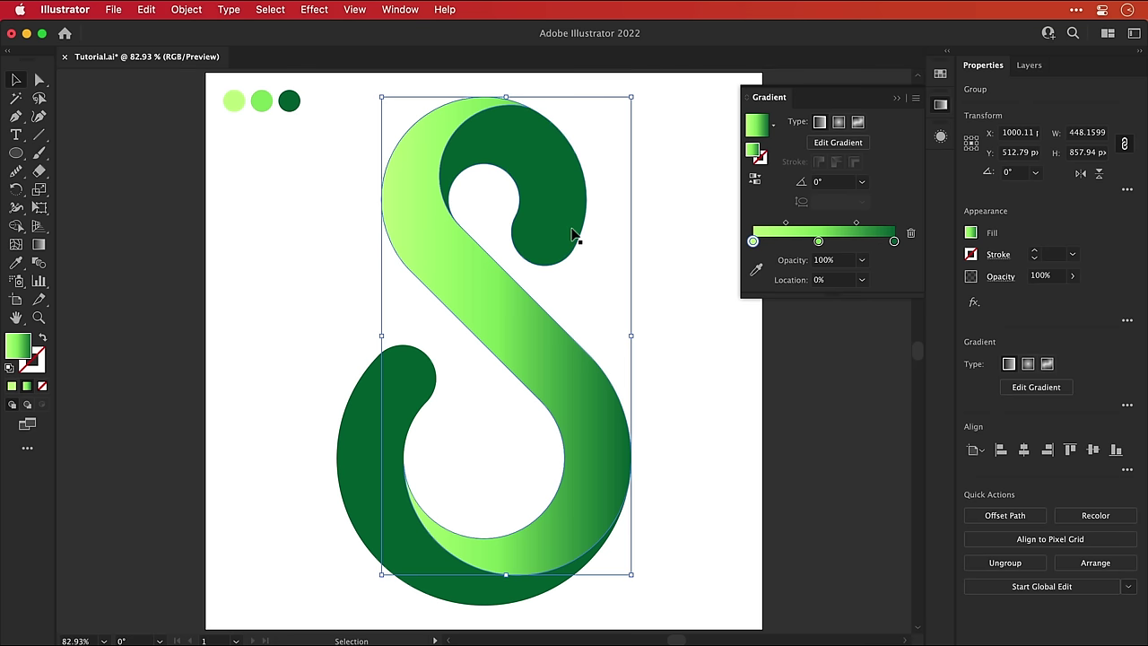
Step: Apply the green gradient to both hooks and orient it so their dark ends sit at the folds
{"action": "left_click", "coordinate": [574, 235]}
{"action": "left_click", "coordinate": [425, 392], "text": "shift"}
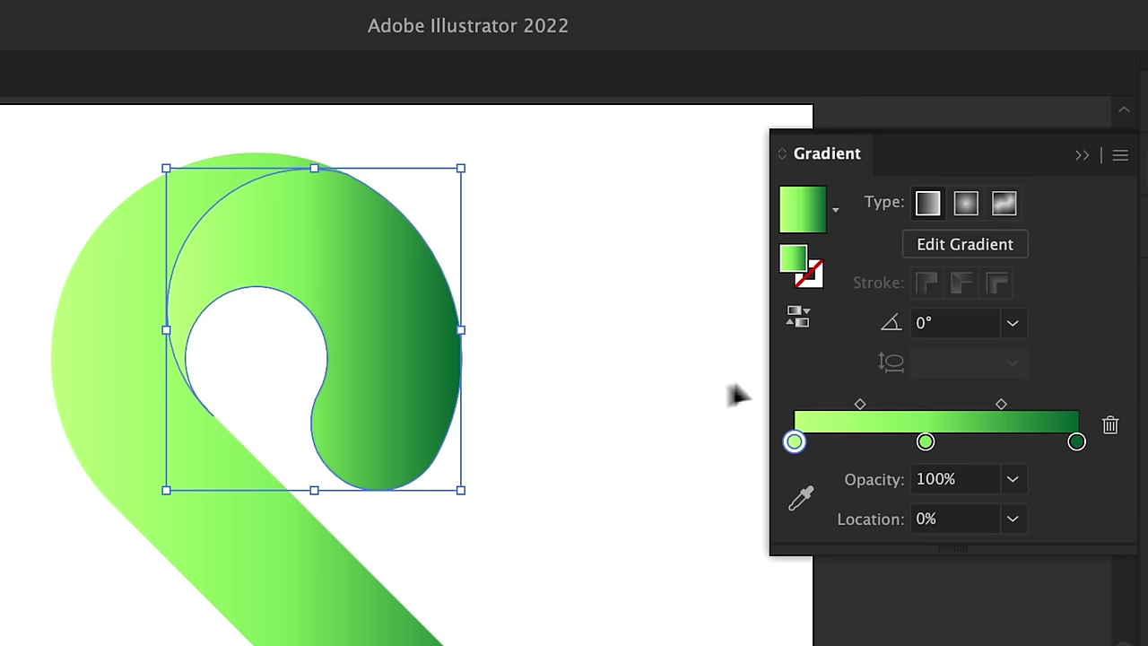
{"action": "left_click", "coordinate": [835, 180]}
{"action": "scroll", "coordinate": [964, 327], "scroll_direction": "down", "scroll_amount": 17}
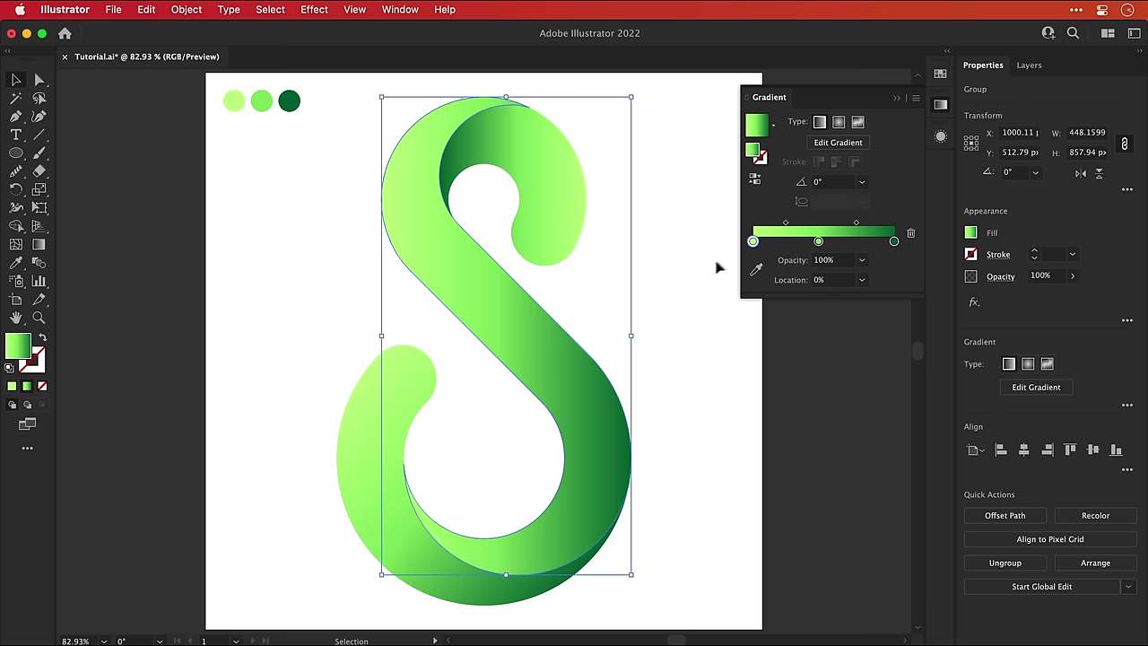
Step: Add a light green middle stop to the S body's gradient and rotate the gradient so the dark green falls on the lower tail
{"action": "left_click_drag", "start_coordinate": [818, 242], "coordinate": [751, 244]}
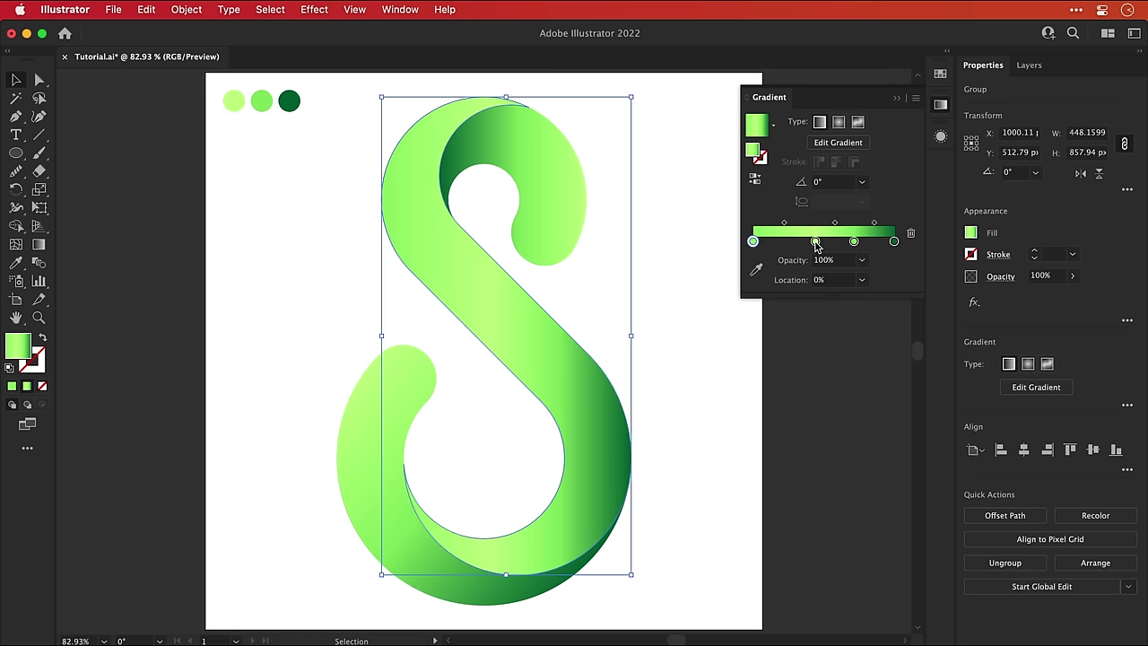
{"action": "left_click_drag", "start_coordinate": [851, 242], "coordinate": [847, 242]}
{"action": "left_click", "coordinate": [841, 185]}
{"action": "key", "text": "shift+Down"}
{"action": "key", "text": "shift+Down"}
{"action": "key", "text": "shift+Down"}
{"action": "key", "text": "shift+Down"}
{"action": "key", "text": "shift+Down"}
{"action": "key", "text": "shift+Down"}
{"action": "key", "text": "shift+Down"}
{"action": "key", "text": "shift+Down"}
{"action": "key", "text": "shift+Down"}
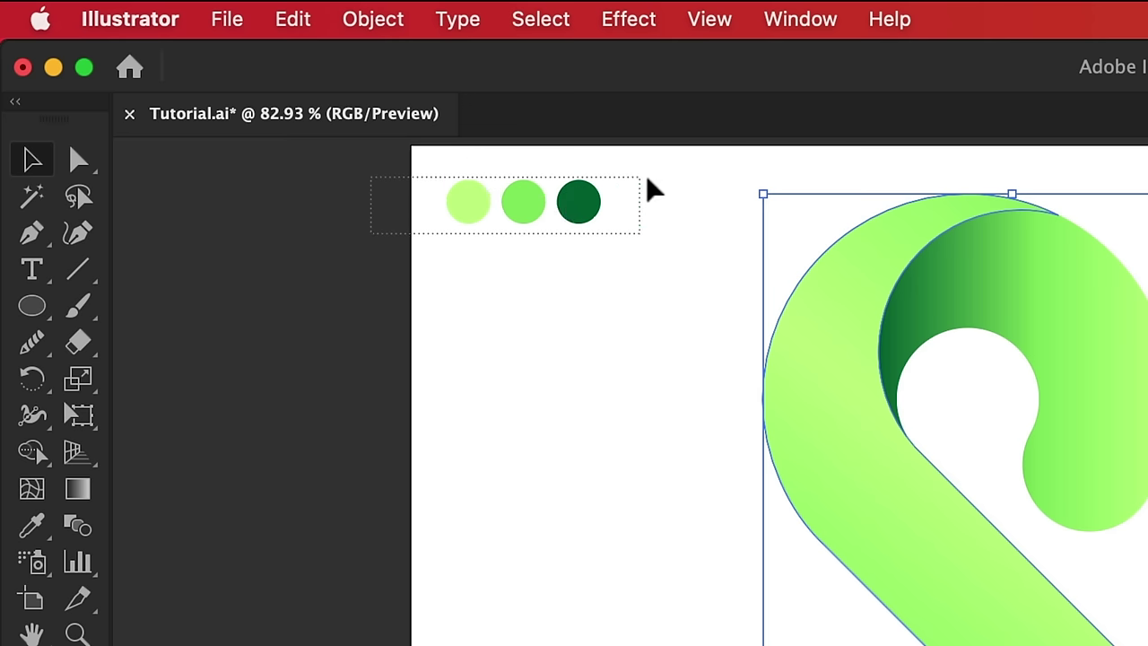
Step: Delete the three reference color circles from the artboard's upper-left corner
{"action": "left_click_drag", "start_coordinate": [648, 179], "coordinate": [655, 177]}
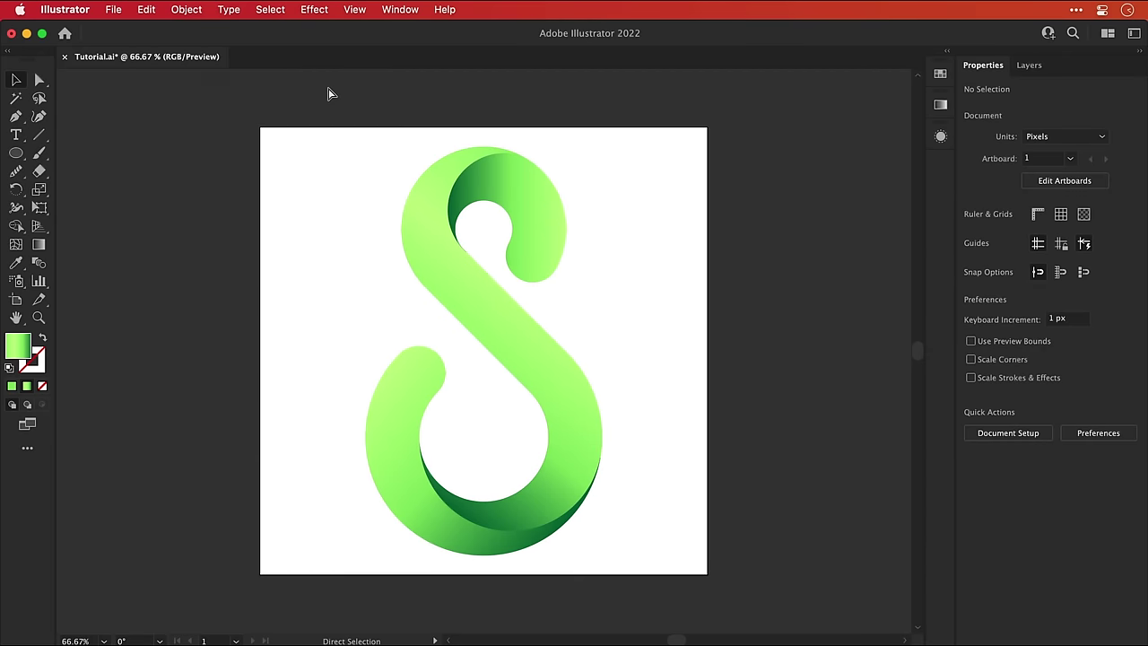
{"action": "key", "text": "super+minus"}
Step: Duplicate the S body horizontally to the left, partly off the artboard
{"action": "left_click", "coordinate": [435, 269]}
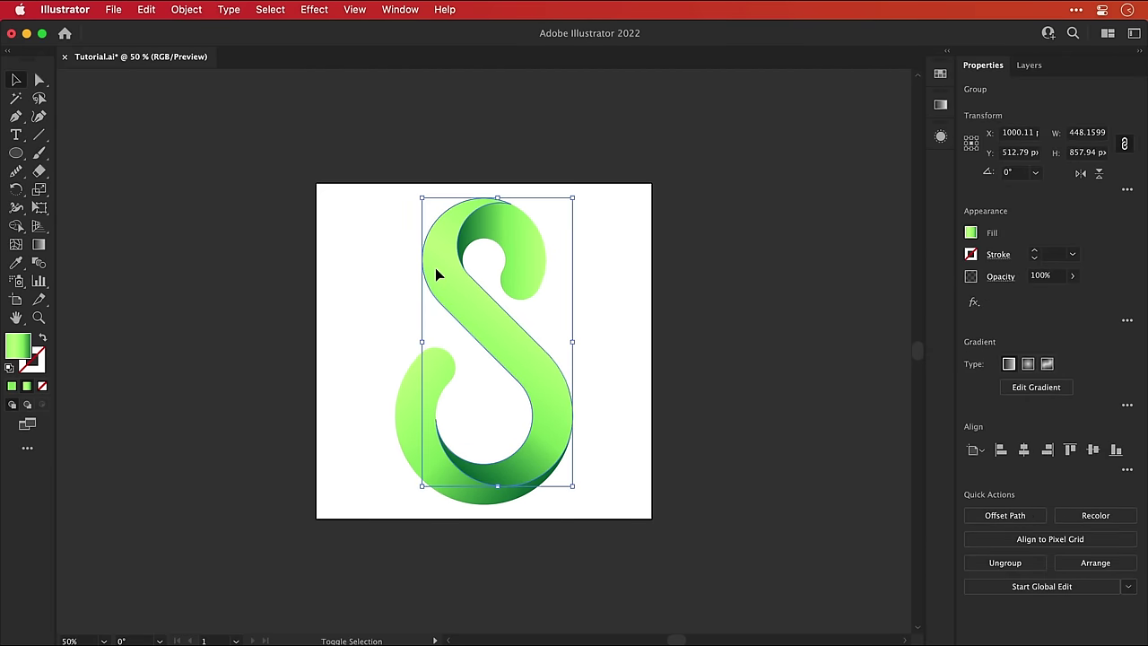
{"action": "key", "text": "shift+Left"}
{"action": "key", "text": "shift+Left"}
{"action": "key", "text": "shift+Left"}
{"action": "key", "text": "shift+Left"}
{"action": "key", "text": "shift+Left"}
{"action": "key", "text": "shift+Left"}
{"action": "key", "text": "shift+Left"}
{"action": "key", "text": "shift+Left"}
{"action": "key", "text": "shift+Left"}
{"action": "key", "text": "shift+Left"}
{"action": "key", "text": "shift+Left"}
{"action": "key", "text": "shift+Left"}
{"action": "key", "text": "shift+Left"}
{"action": "key", "text": "shift+Left"}
{"action": "key", "text": "shift+Left"}
{"action": "key", "text": "shift+Left"}
{"action": "key", "text": "shift+Left"}
{"action": "key", "text": "shift+Left"}
{"action": "key", "text": "shift+Left"}
{"action": "key", "text": "shift+Left"}
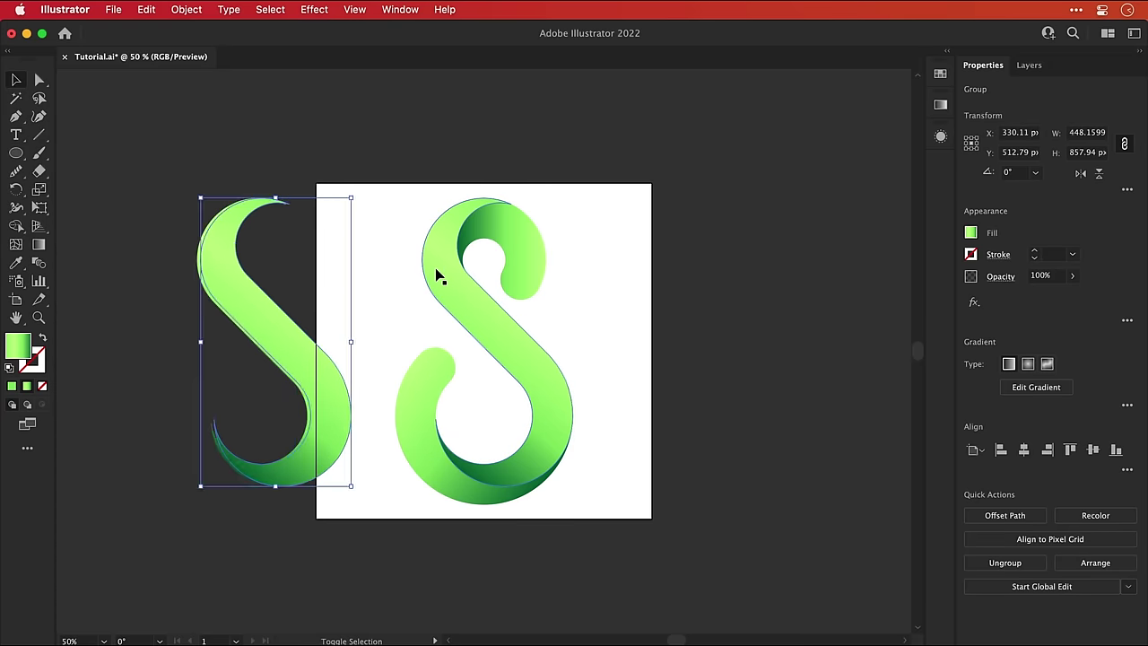
Step: Place a second duplicate of the S body horizontally to the right of the original
{"action": "key", "text": "shift+Right"}
{"action": "key", "text": "shift+Right"}
{"action": "key", "text": "shift+Right"}
{"action": "key", "text": "shift+Right"}
{"action": "key", "text": "shift+Right"}
{"action": "key", "text": "shift+Right"}
{"action": "key", "text": "shift+Right"}
{"action": "key", "text": "shift+Right"}
{"action": "key", "text": "shift+Right"}
{"action": "key", "text": "shift+Right"}
{"action": "key", "text": "shift+Right"}
{"action": "key", "text": "shift+Right"}
{"action": "key", "text": "shift+Right"}
{"action": "key", "text": "shift+Right"}
{"action": "key", "text": "shift+Right"}
{"action": "key", "text": "shift+Right"}
{"action": "key", "text": "shift+Right"}
{"action": "key", "text": "shift+Right"}
{"action": "key", "text": "shift+Right"}
{"action": "key", "text": "shift+Right"}
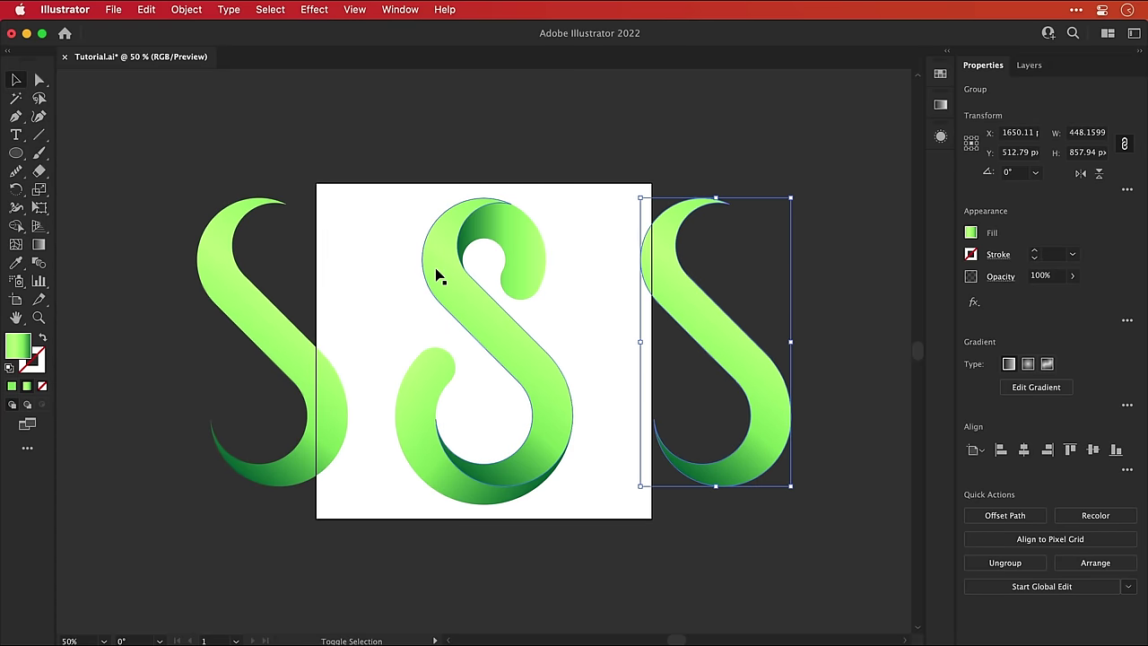
Step: Turn both S body copies into outlines with no fill and a 1 pt magenta stroke
{"action": "left_click", "coordinate": [236, 278], "text": "shift"}
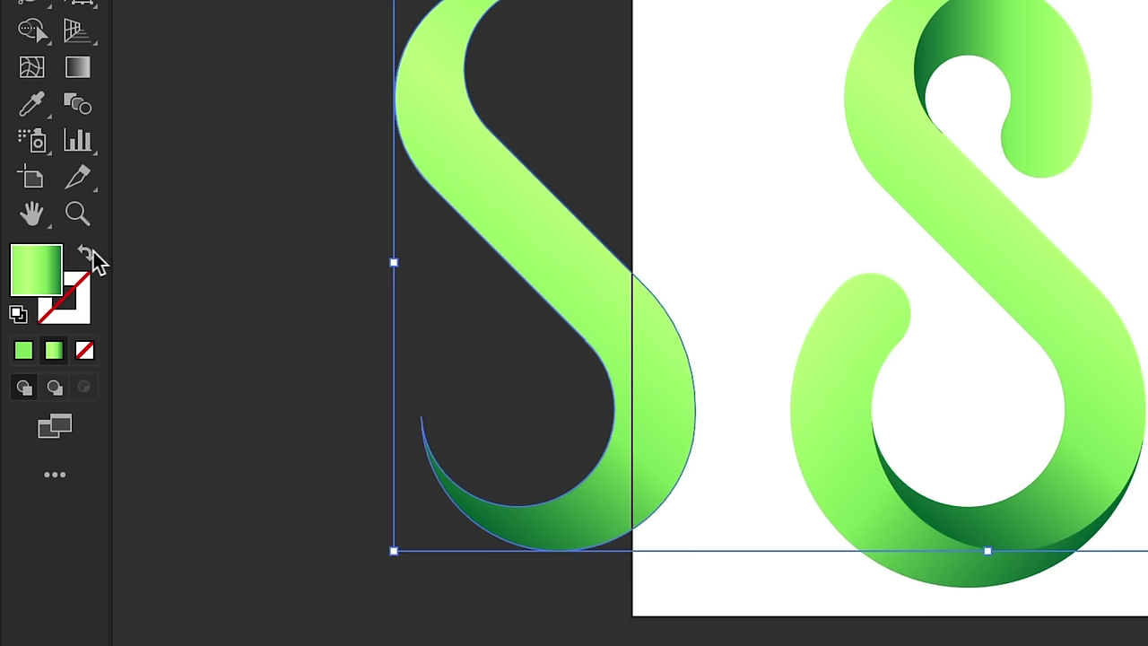
{"action": "left_click", "coordinate": [87, 257]}
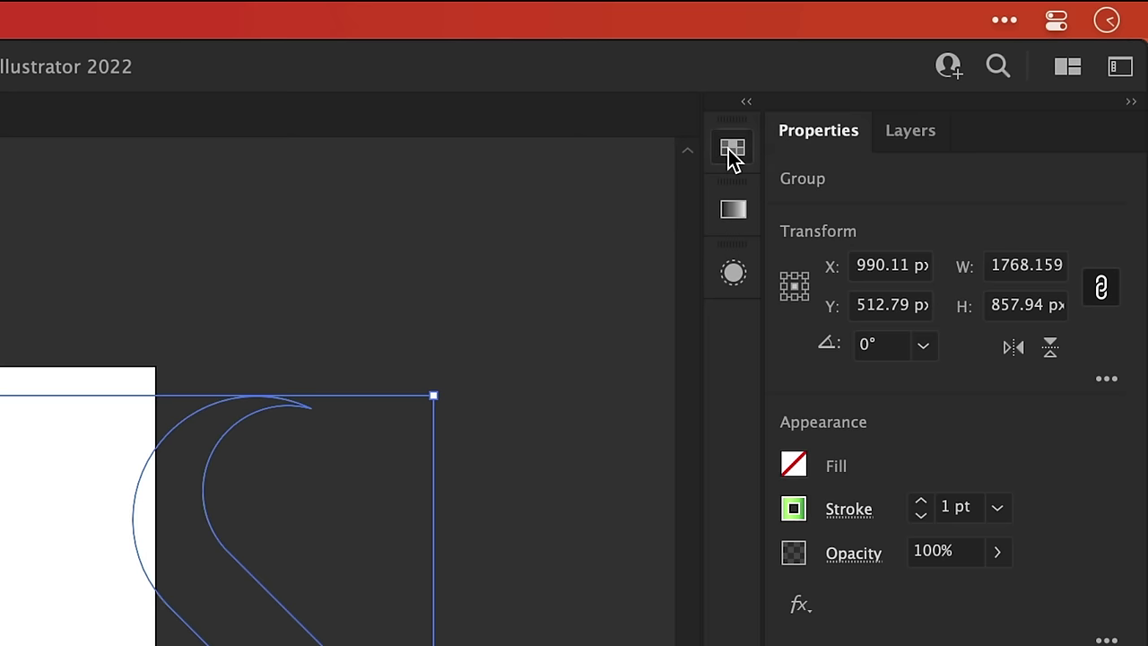
{"action": "left_click", "coordinate": [733, 148]}
{"action": "left_click", "coordinate": [546, 232]}
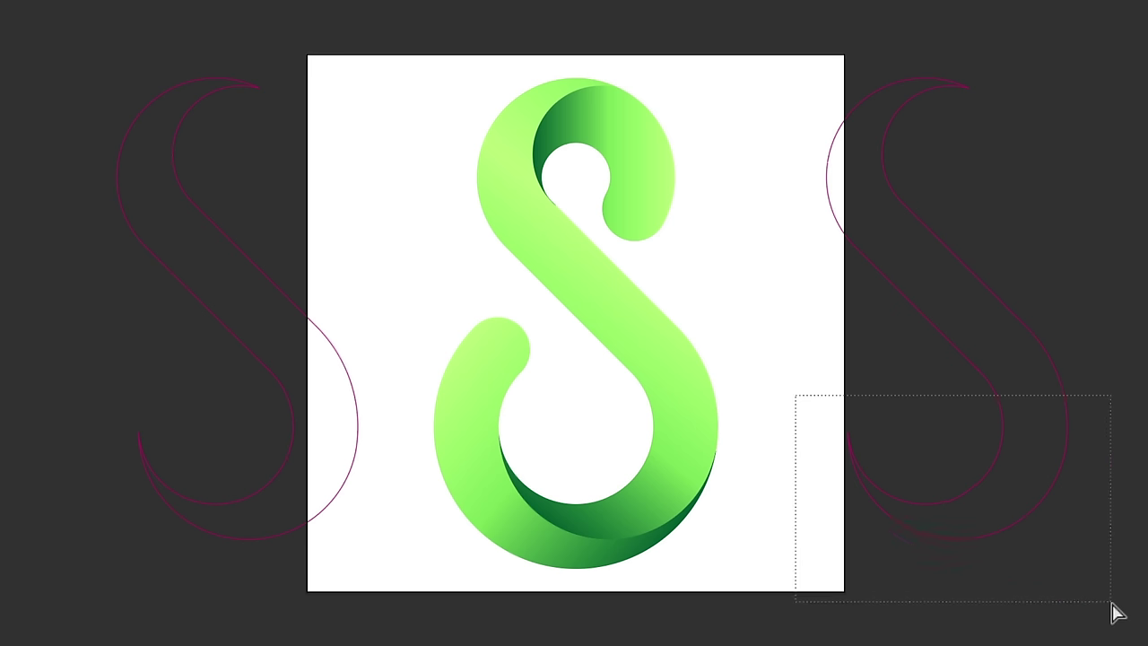
Step: Delete the lower curve and outer edge of the outlined copy to the right of the artboard
{"action": "left_click_drag", "start_coordinate": [1111, 601], "coordinate": [1112, 606]}
{"action": "key", "text": "Delete"}
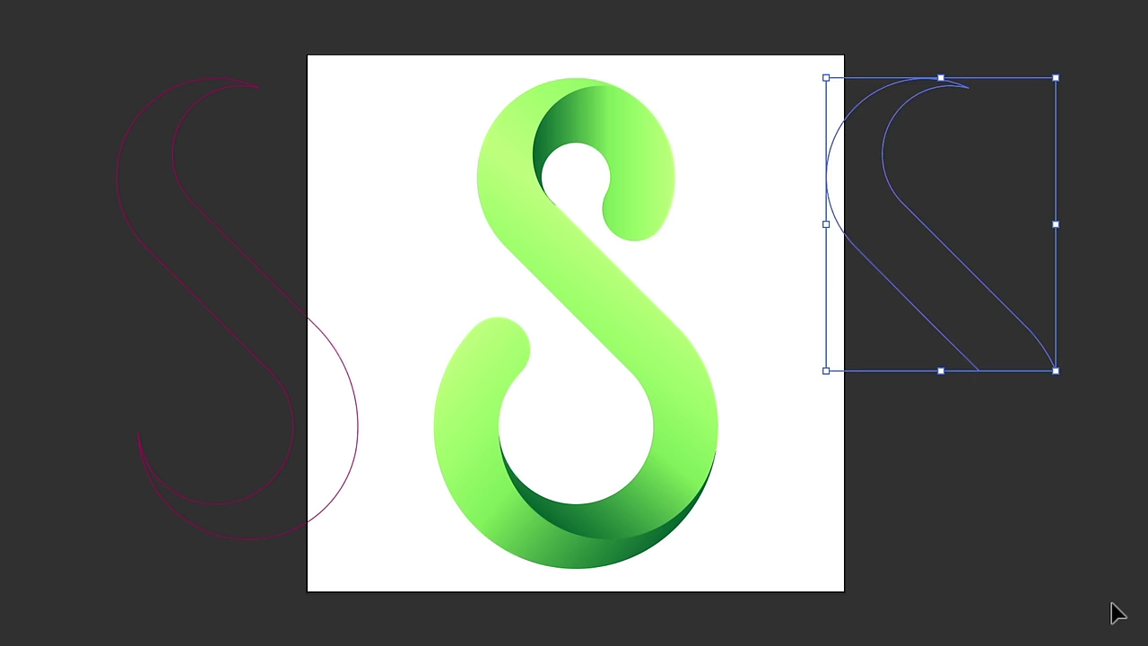
{"action": "left_click_drag", "start_coordinate": [995, 419], "coordinate": [884, 313]}
{"action": "key", "text": "Delete"}
{"action": "left_click_drag", "start_coordinate": [445, 445], "coordinate": [366, 167]}
{"action": "key", "text": "Delete"}
{"action": "key", "text": "Delete"}
{"action": "key", "text": "v"}
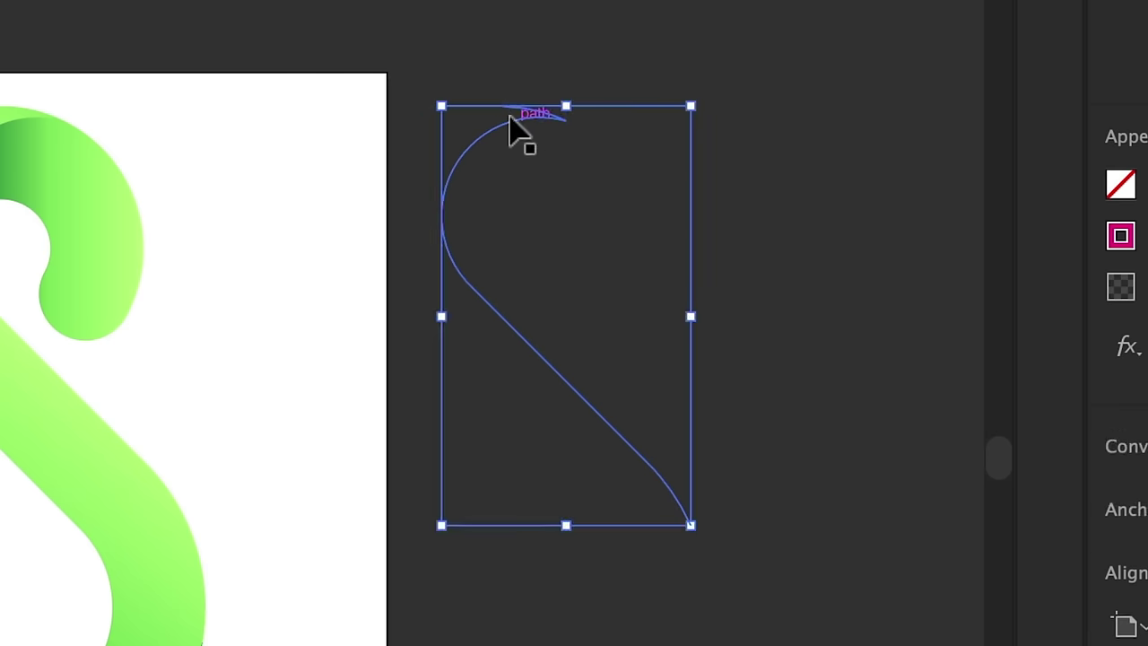
Step: Delete the leftover tip and diagonal segments of that outline, keeping only the inner upper arc
{"action": "key", "text": "a"}
{"action": "left_click", "coordinate": [503, 108]}
{"action": "key", "text": "Delete"}
{"action": "left_click_drag", "start_coordinate": [737, 558], "coordinate": [759, 597]}
{"action": "key", "text": "v"}
{"action": "key", "text": "a"}
{"action": "key", "text": "Delete"}
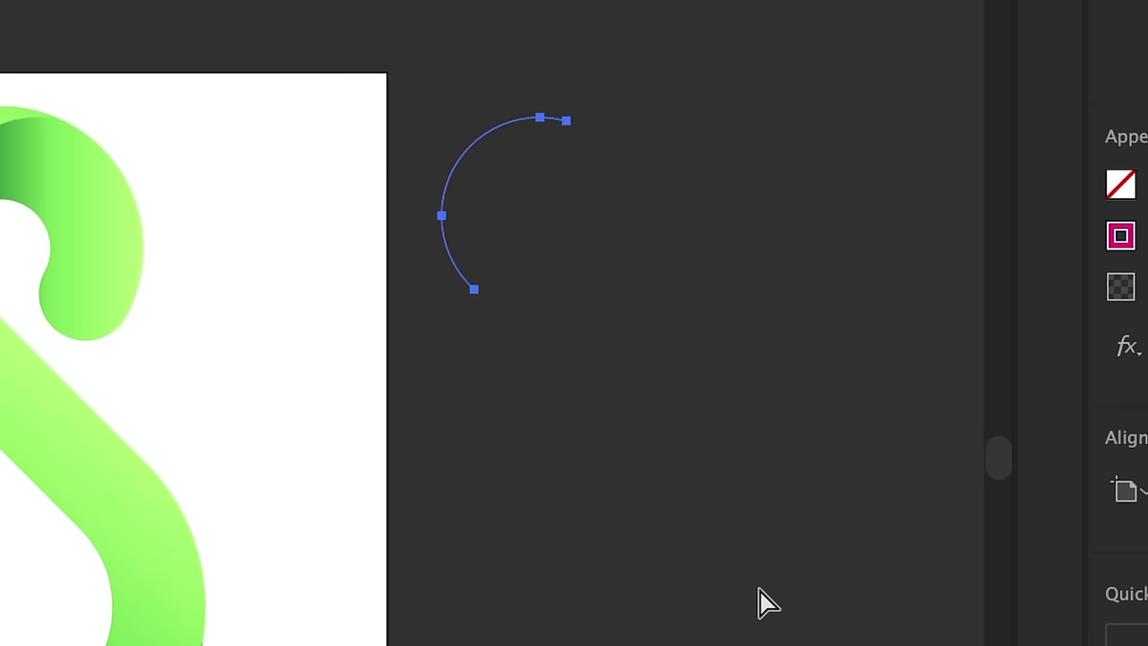
Step: Move the arc left onto the S so it lines up with the upper hook's inner fold edge
{"action": "key", "text": "v"}
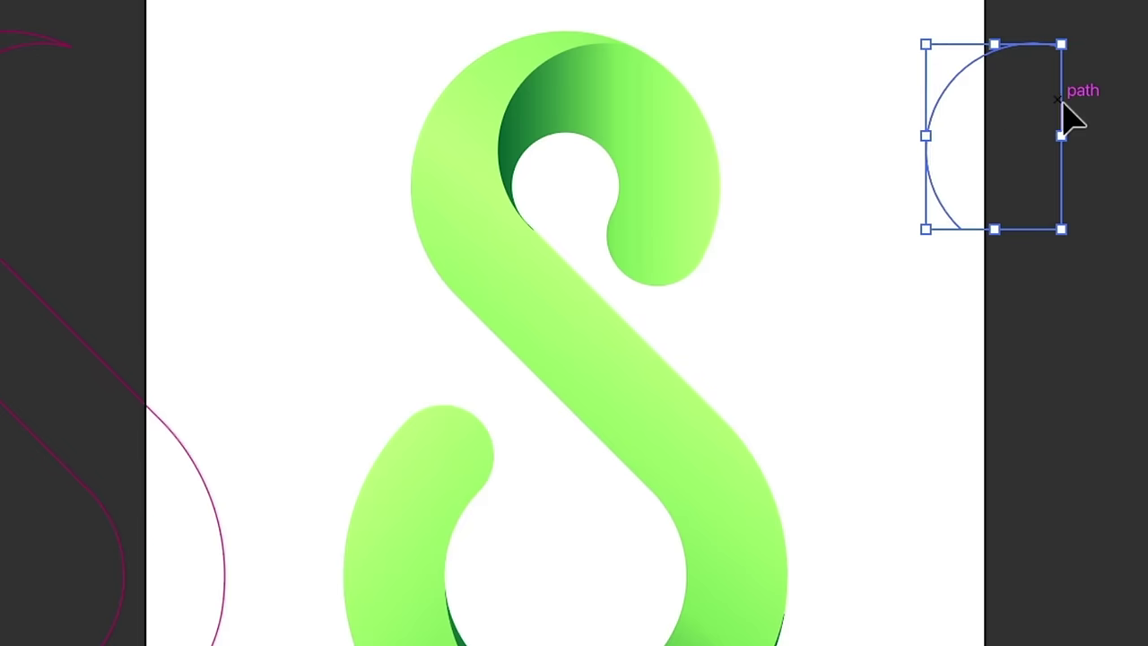
{"action": "key", "text": "shift+Left"}
{"action": "key", "text": "shift+Left"}
{"action": "key", "text": "shift+Left"}
{"action": "key", "text": "shift+Left"}
{"action": "key", "text": "shift+Left"}
{"action": "key", "text": "shift+Left"}
{"action": "key", "text": "shift+Left"}
{"action": "key", "text": "shift+Left"}
{"action": "key", "text": "shift+Left"}
{"action": "key", "text": "shift+Left"}
{"action": "key", "text": "shift+Left"}
{"action": "key", "text": "shift+Left"}
{"action": "key", "text": "shift+Left"}
{"action": "key", "text": "shift+Left"}
{"action": "key", "text": "shift+Left"}
{"action": "key", "text": "shift+Left"}
{"action": "key", "text": "shift+Left"}
{"action": "key", "text": "shift+Left"}
{"action": "key", "text": "shift+Left"}
{"action": "key", "text": "shift+Left"}
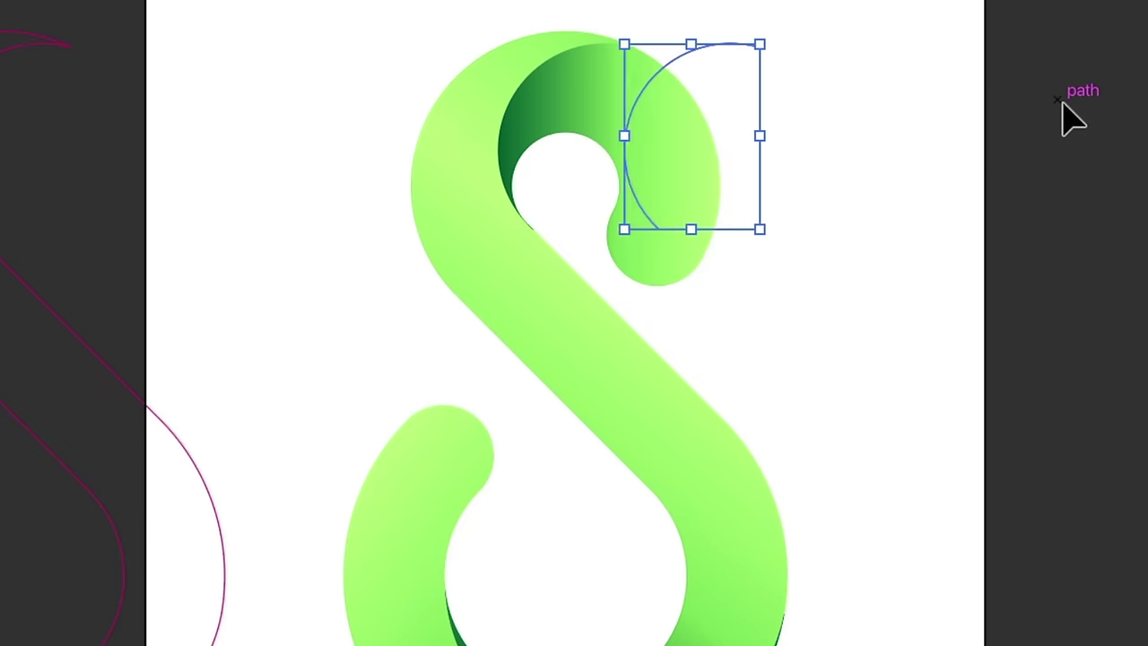
{"action": "key", "text": "Left"}
{"action": "key", "text": "Left"}
{"action": "key", "text": "Left"}
{"action": "left_click", "coordinate": [1063, 103]}
Step: Nudge the upper hook slightly to the right, away from the magenta arc along the fold
{"action": "key", "text": "z"}
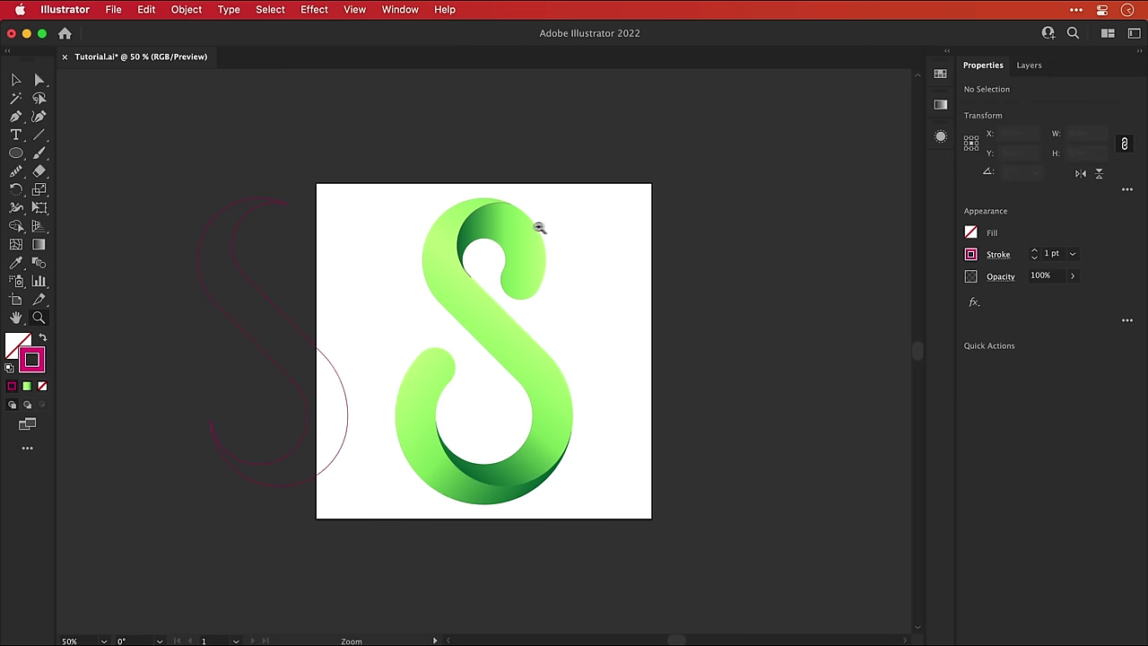
{"action": "left_click_drag", "start_coordinate": [475, 227], "coordinate": [751, 351]}
{"action": "key", "text": "v"}
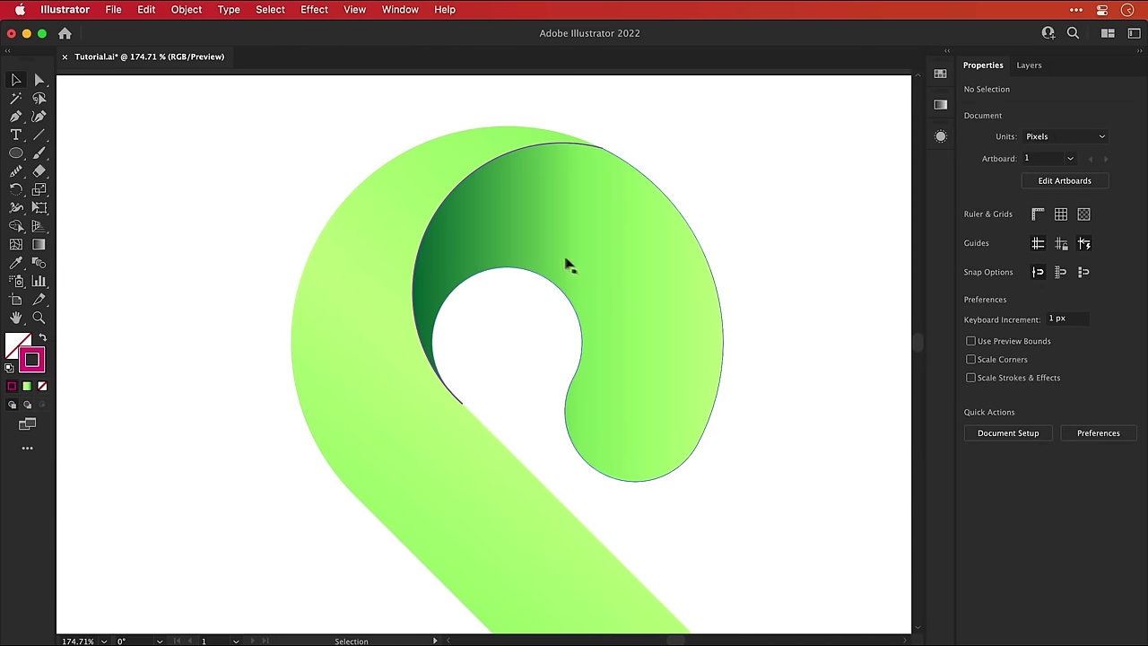
{"action": "left_click", "coordinate": [451, 196]}
{"action": "key", "text": "Right"}
{"action": "key", "text": "Right"}
{"action": "key", "text": "Right"}
{"action": "key", "text": "Right"}
{"action": "key", "text": "Right"}
{"action": "key", "text": "Right"}
{"action": "key", "text": "Right"}
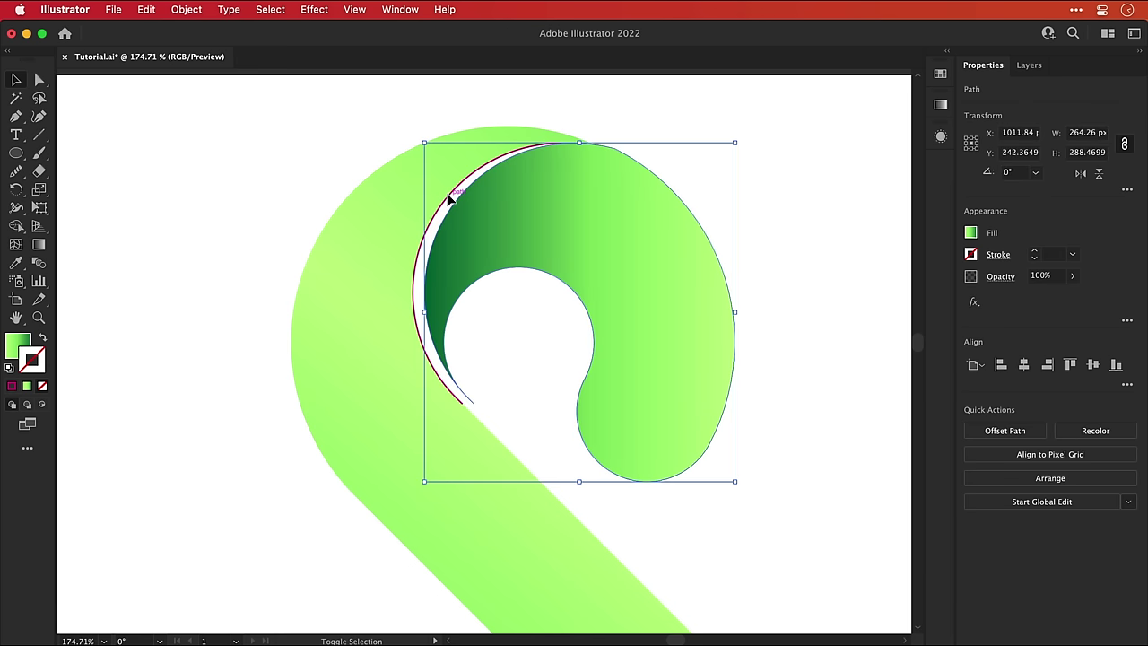
Step: Select the magenta arc along the fold and bring it to the front
{"action": "key", "text": "super+shift+a"}
{"action": "left_click", "coordinate": [450, 198]}
{"action": "right_click", "coordinate": [450, 199]}
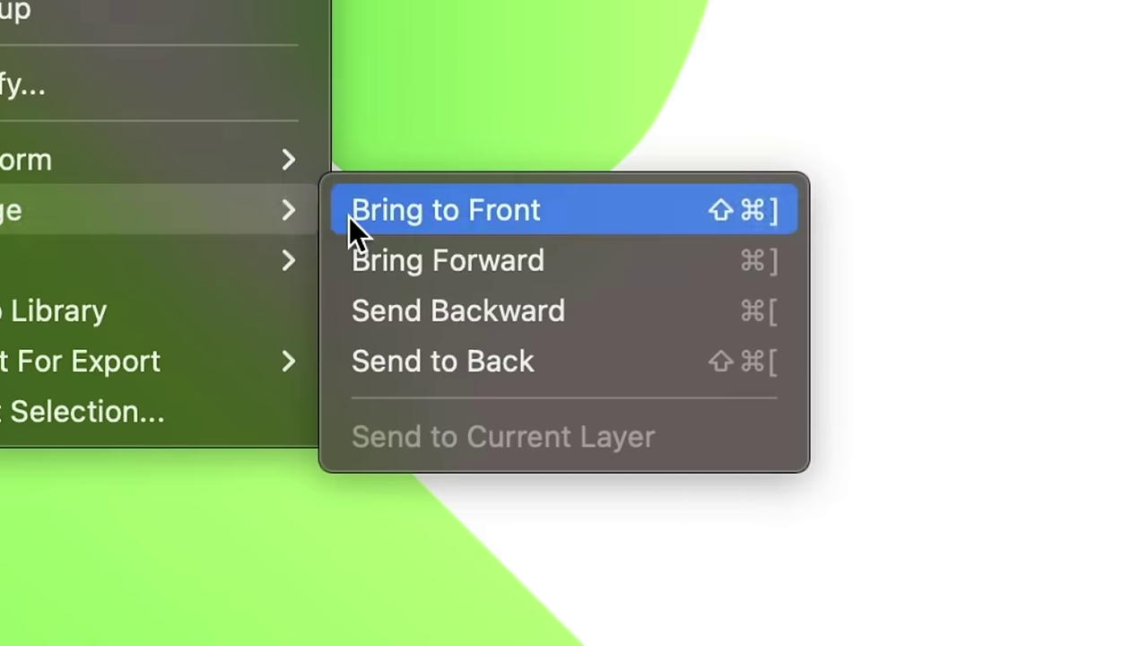
{"action": "left_click", "coordinate": [674, 477]}
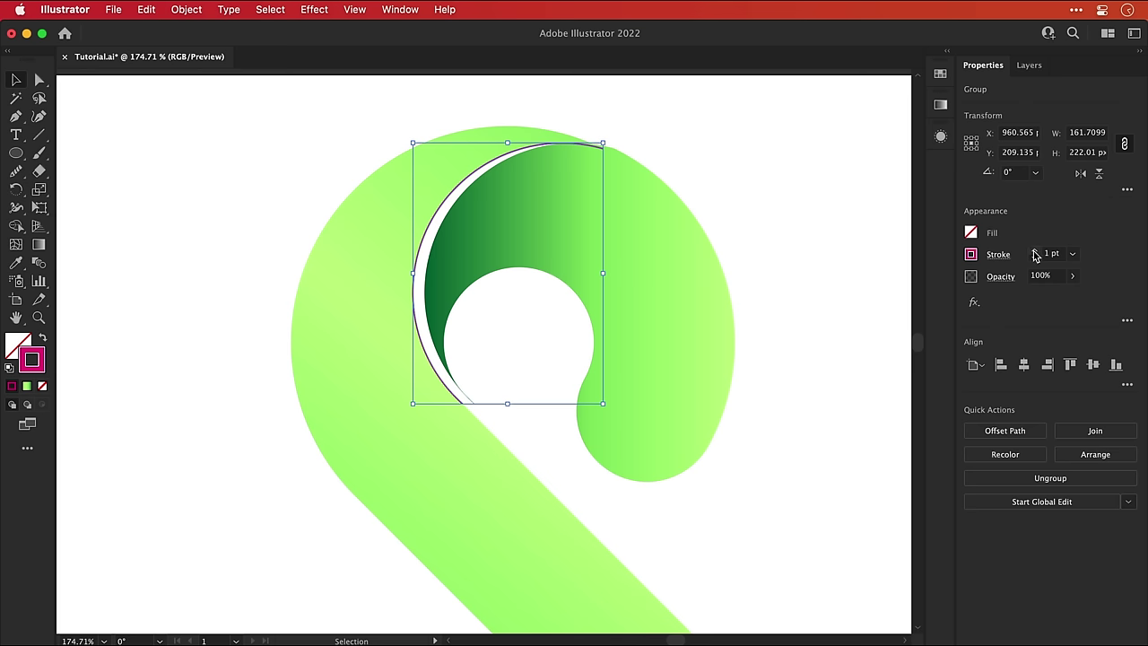
Step: Set the arc's stroke weight to 5 pt and give it a width profile tapered at both ends
{"action": "left_click", "coordinate": [1034, 252]}
{"action": "left_click", "coordinate": [1035, 252]}
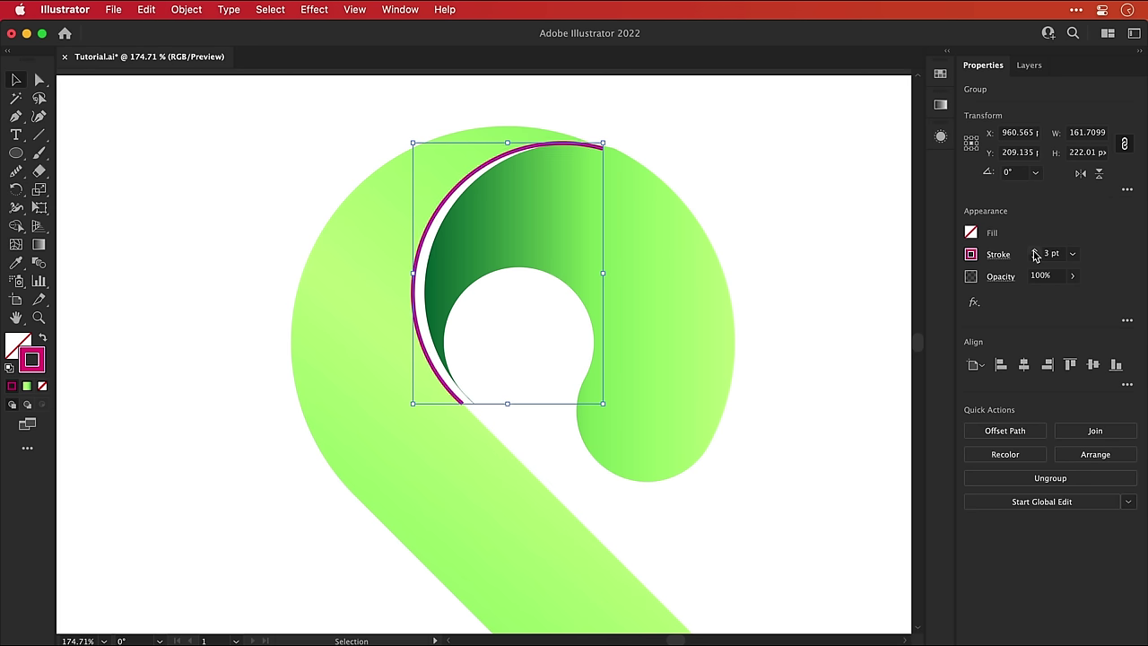
{"action": "left_click", "coordinate": [1034, 252]}
{"action": "left_click", "coordinate": [1035, 252]}
{"action": "left_click", "coordinate": [1000, 255]}
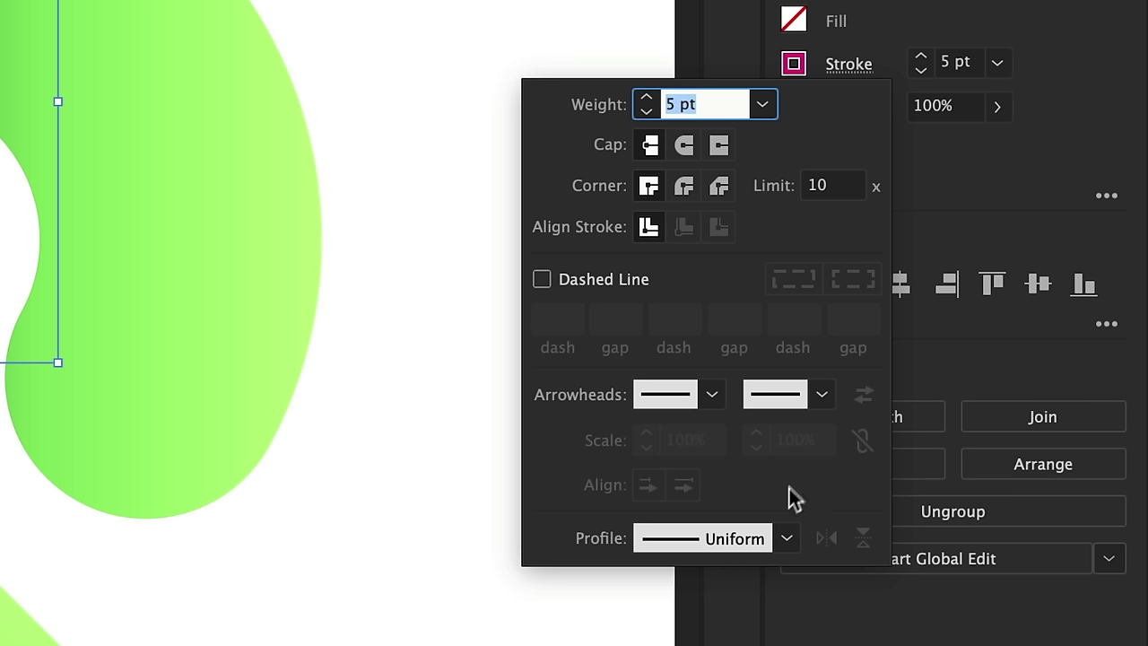
{"action": "left_click", "coordinate": [966, 491]}
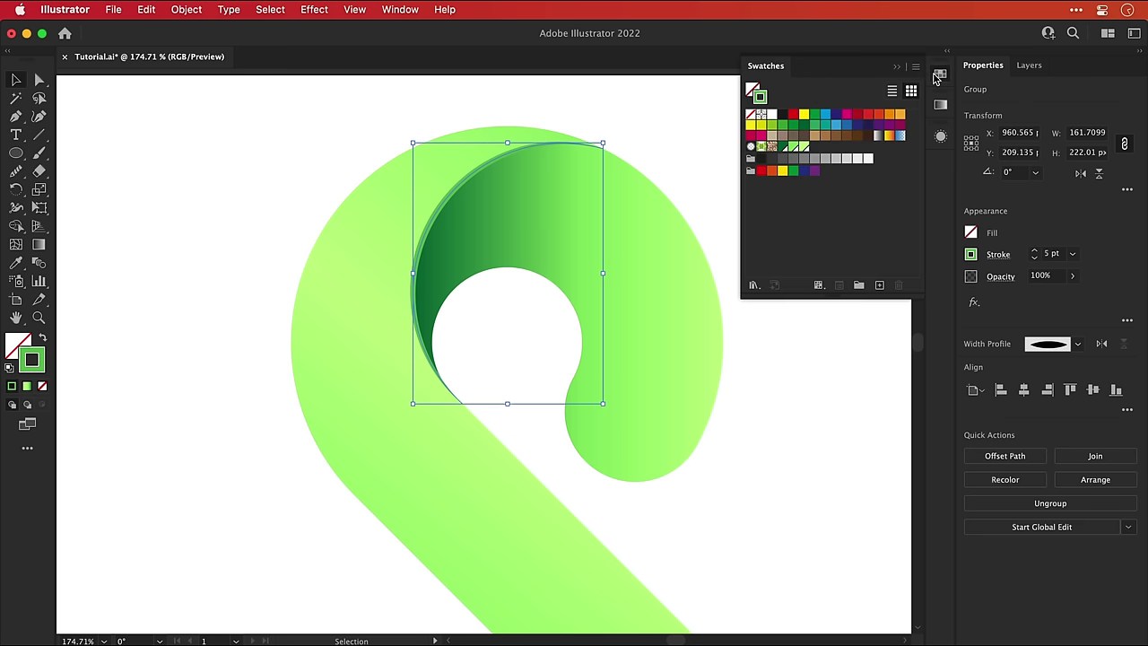
Step: Recolor the upper fold's tapered arc stroke white and expand its appearance into a filled shape
{"action": "left_click", "coordinate": [772, 115]}
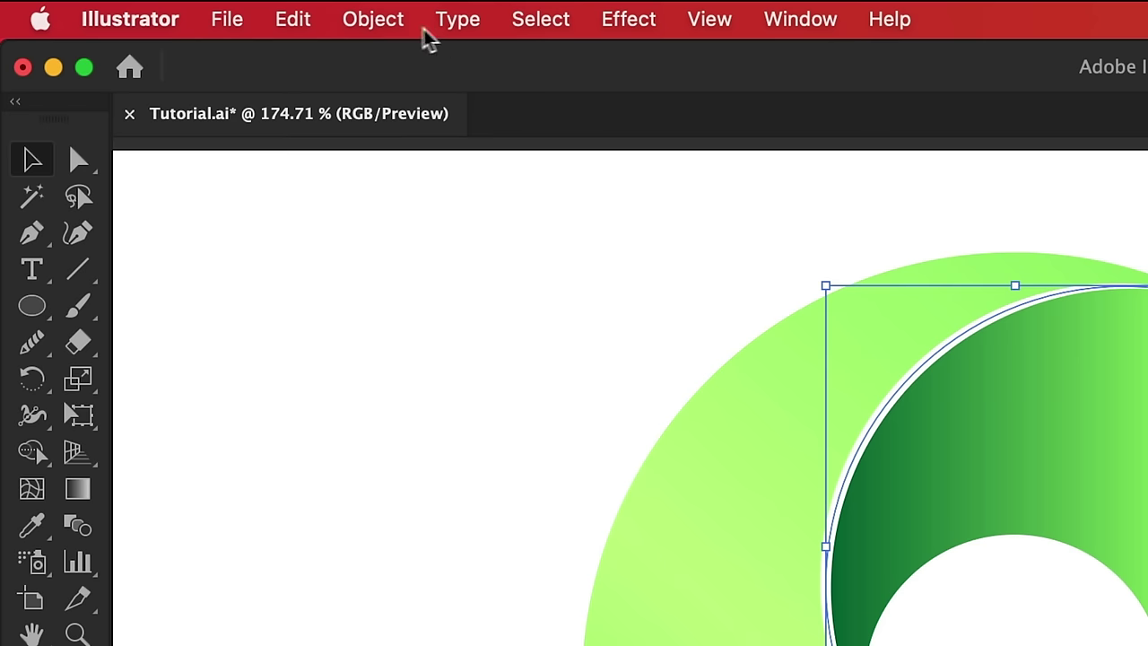
{"action": "left_click", "coordinate": [195, 12]}
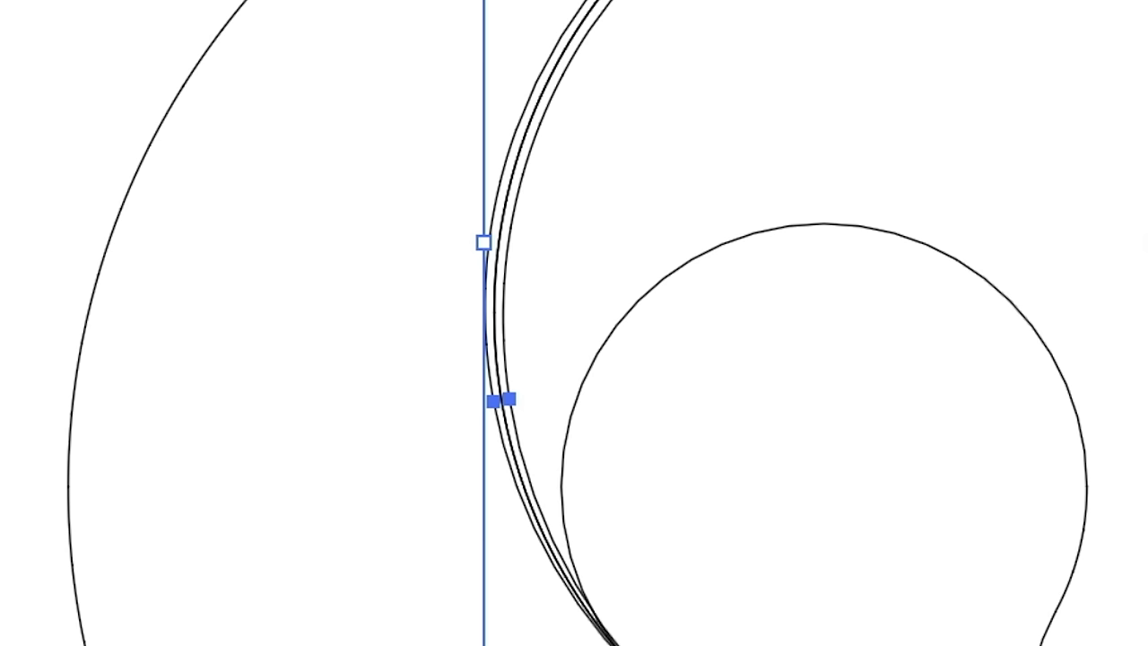
Step: Move copies of the upper hook and the expanded arc right, clear of the original S, and select both copies
{"action": "key", "text": "shift+Right"}
{"action": "key", "text": "shift+Right"}
{"action": "key", "text": "shift+Right"}
{"action": "key", "text": "shift+Right"}
{"action": "key", "text": "shift+Right"}
{"action": "key", "text": "shift+Right"}
{"action": "key", "text": "shift+Right"}
{"action": "key", "text": "shift+Right"}
{"action": "key", "text": "shift+Right"}
{"action": "key", "text": "shift+Right"}
{"action": "key", "text": "shift+Right"}
{"action": "key", "text": "shift+Right"}
{"action": "key", "text": "shift+Right"}
{"action": "key", "text": "shift+Right"}
{"action": "key", "text": "shift+Right"}
{"action": "key", "text": "shift+Right"}
{"action": "key", "text": "shift+Right"}
{"action": "key", "text": "shift+Right"}
{"action": "key", "text": "shift+Right"}
{"action": "key", "text": "shift+Right"}
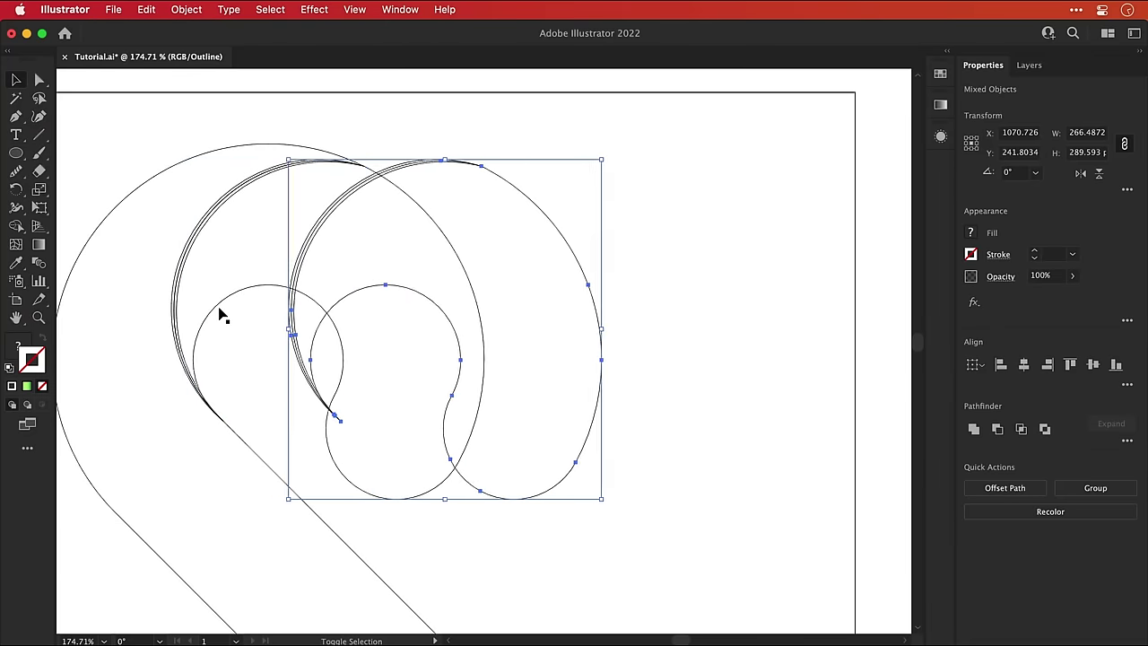
{"action": "key", "text": "shift+Right"}
{"action": "key", "text": "shift+Right"}
{"action": "key", "text": "super+shift+a"}
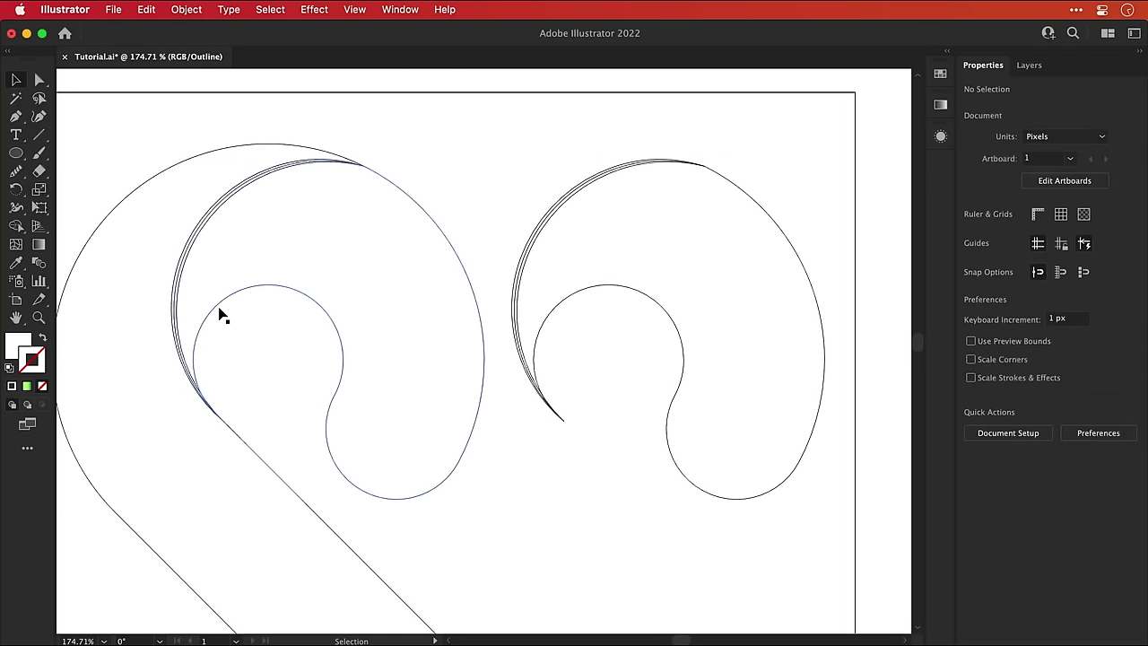
{"action": "left_click_drag", "start_coordinate": [490, 188], "coordinate": [617, 265]}
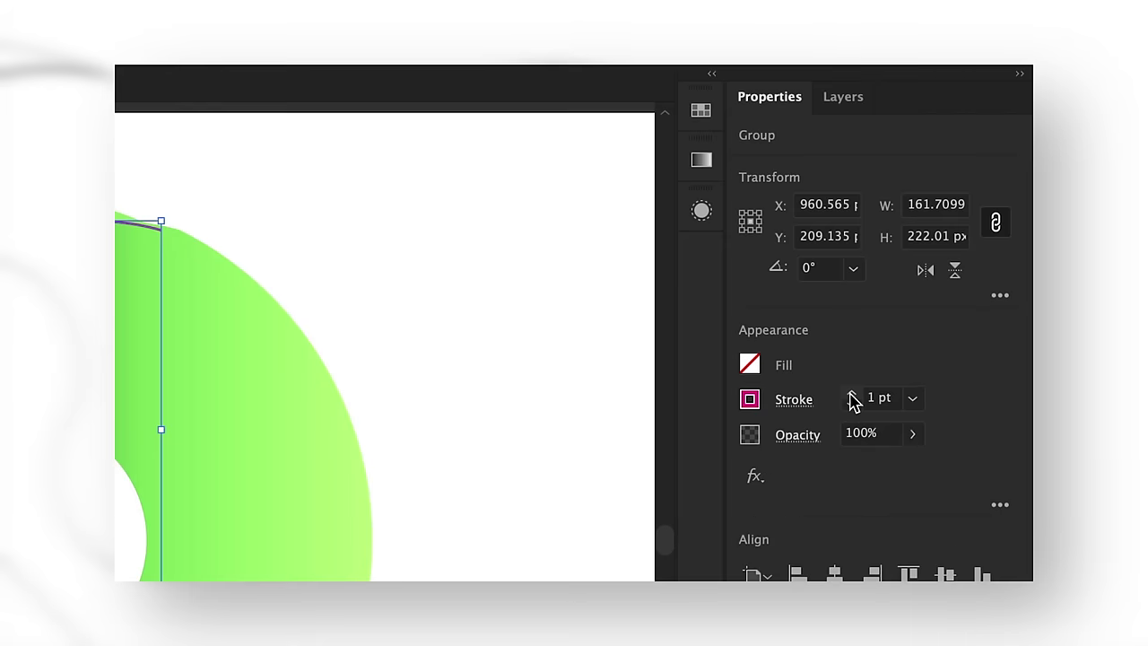
{"action": "left_click", "coordinate": [852, 397]}
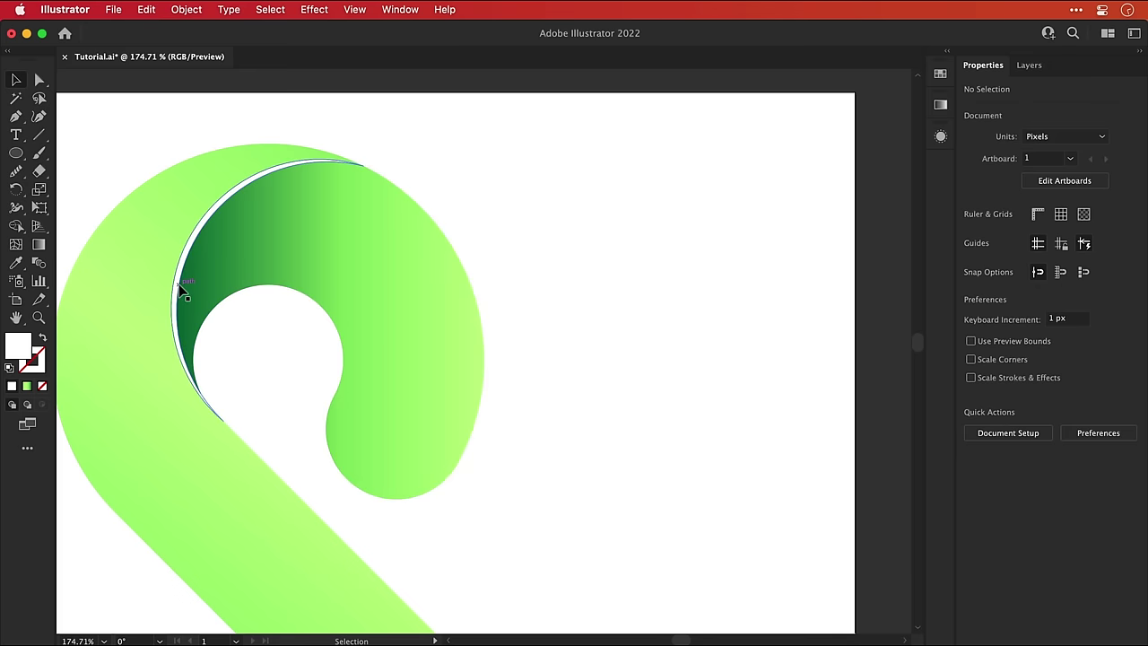
Step: Delete the original white arc from the upper fold and move its copy left into the same place
{"action": "left_click", "coordinate": [179, 291]}
{"action": "key", "text": "super+shift+a"}
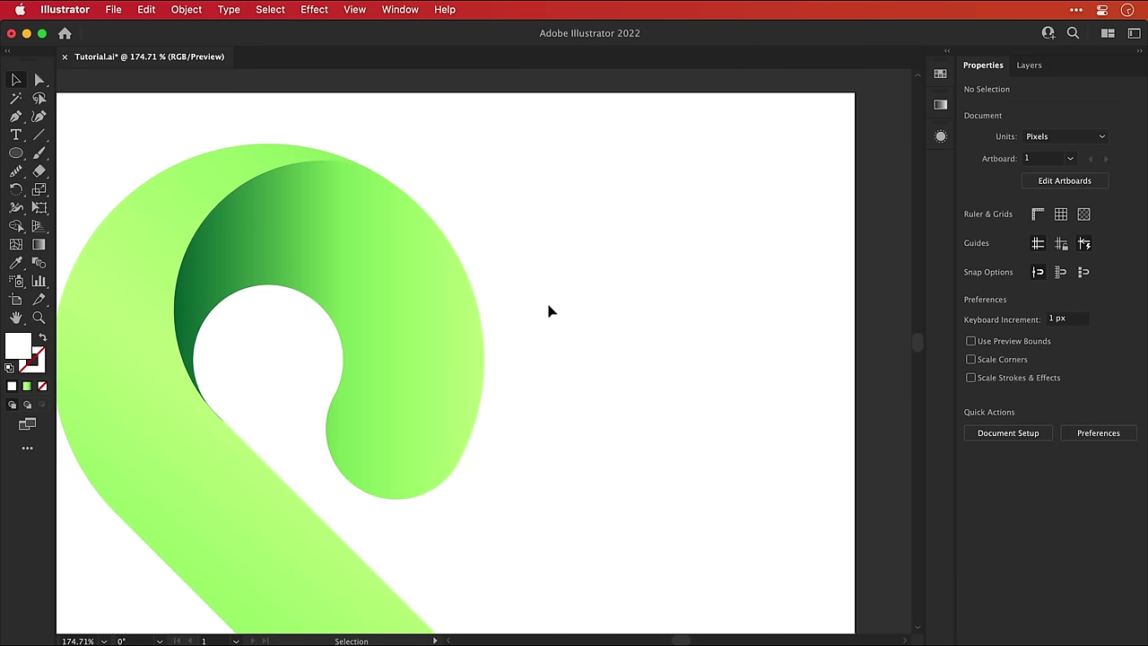
{"action": "left_click", "coordinate": [515, 308]}
{"action": "key", "text": "shift+Left"}
{"action": "key", "text": "shift+Left"}
{"action": "key", "text": "shift+Left"}
{"action": "key", "text": "shift+Left"}
{"action": "key", "text": "shift+Left"}
{"action": "key", "text": "shift+Left"}
{"action": "key", "text": "shift+Left"}
{"action": "key", "text": "shift+Left"}
{"action": "key", "text": "shift+Left"}
{"action": "key", "text": "shift+Left"}
{"action": "key", "text": "shift+Left"}
{"action": "key", "text": "shift+Left"}
{"action": "key", "text": "shift+Left"}
{"action": "key", "text": "shift+Left"}
{"action": "key", "text": "shift+Left"}
{"action": "key", "text": "shift+Left"}
{"action": "key", "text": "shift+Left"}
{"action": "key", "text": "shift+Left"}
{"action": "key", "text": "shift+Left"}
{"action": "key", "text": "shift+Left"}
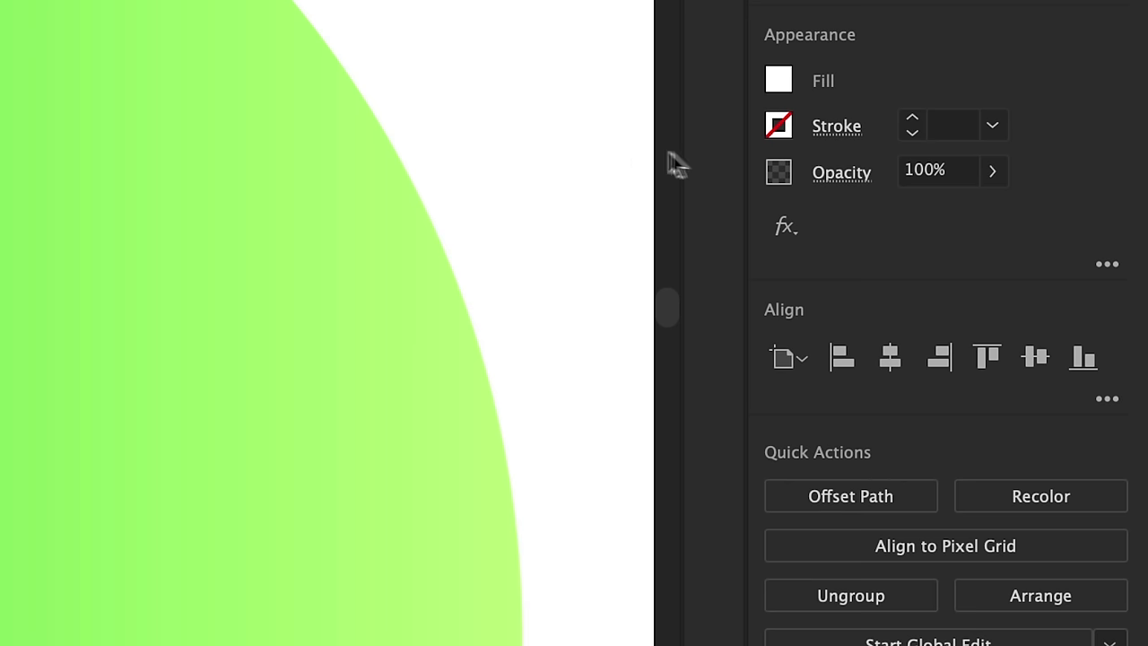
Step: Set the upper fold's white arc to the Soft Light blend mode
{"action": "left_click", "coordinate": [999, 277]}
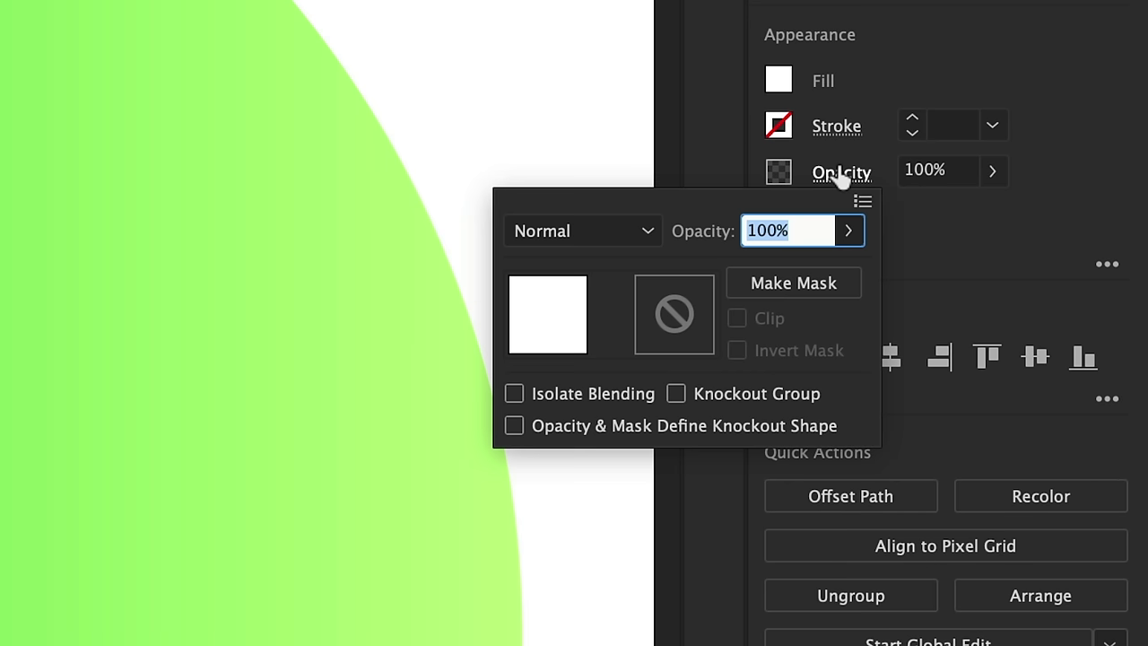
{"action": "left_click", "coordinate": [610, 230]}
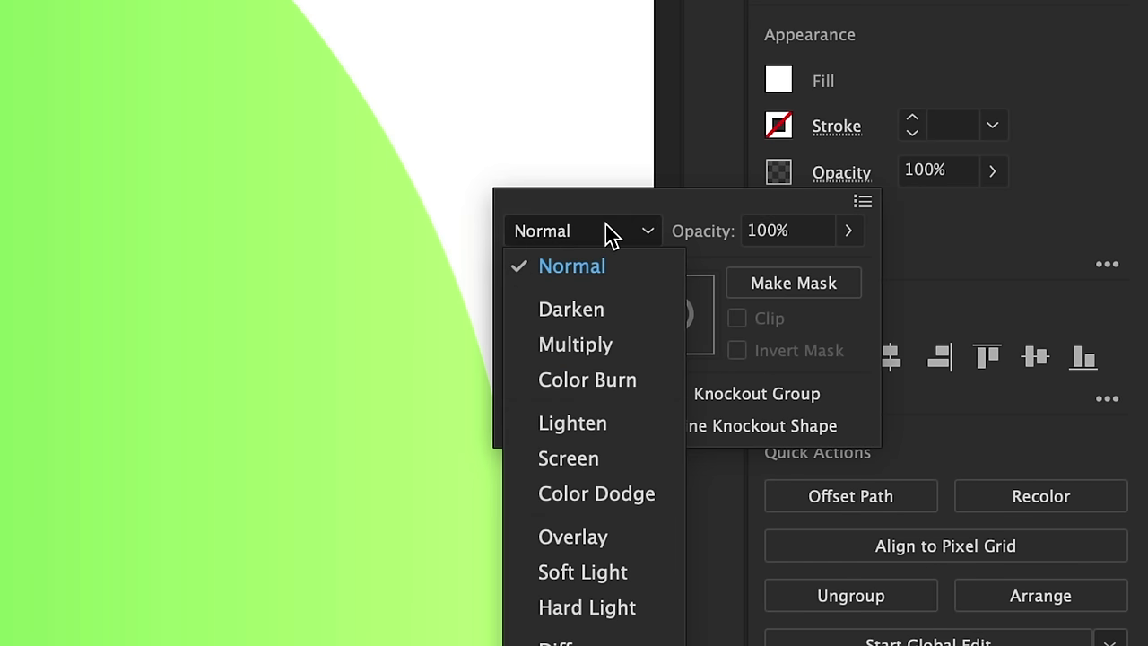
{"action": "left_click", "coordinate": [602, 579]}
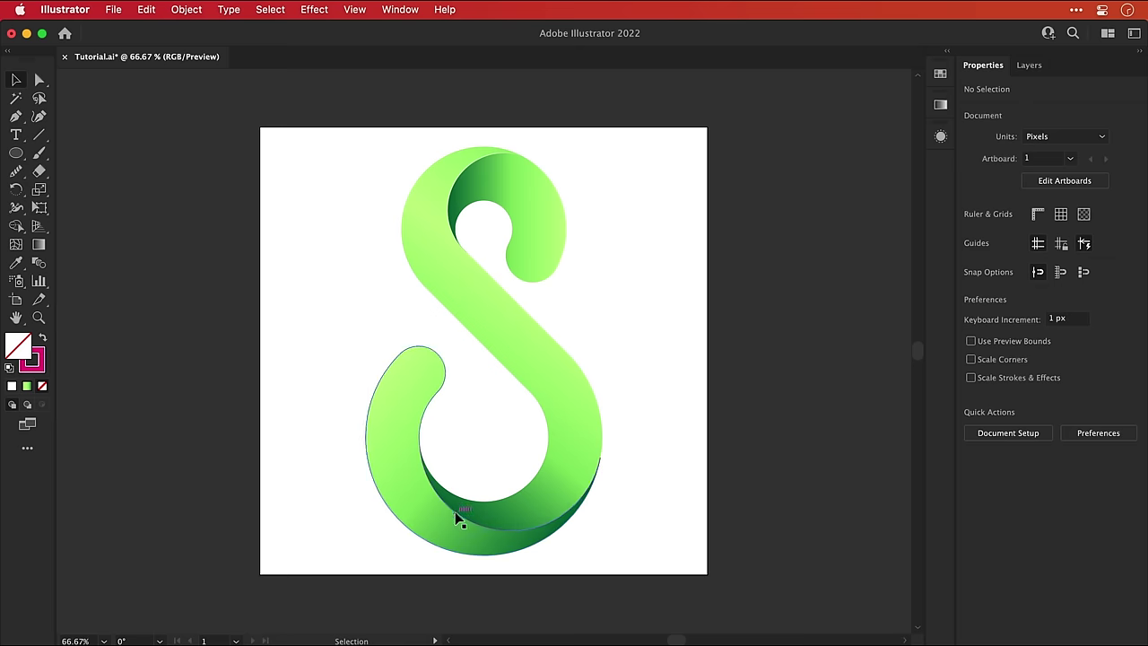
Step: Give the lower fold's arc a white 5 pt tapered stroke and expand its appearance into a filled shape
{"action": "left_click", "coordinate": [461, 512]}
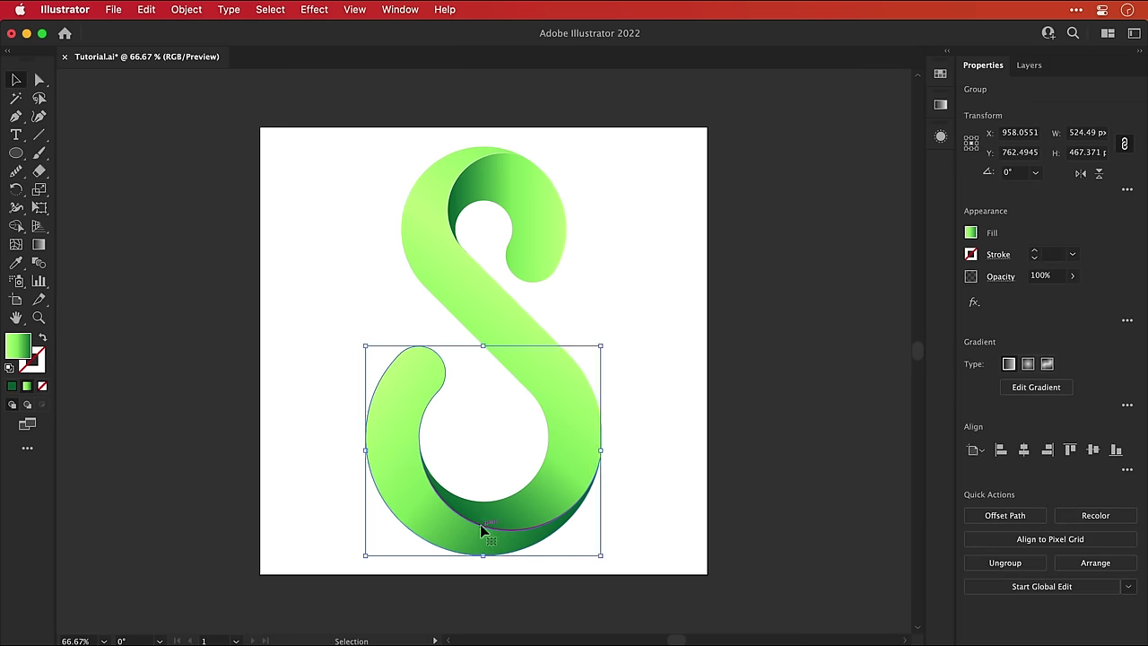
{"action": "right_click", "coordinate": [481, 530]}
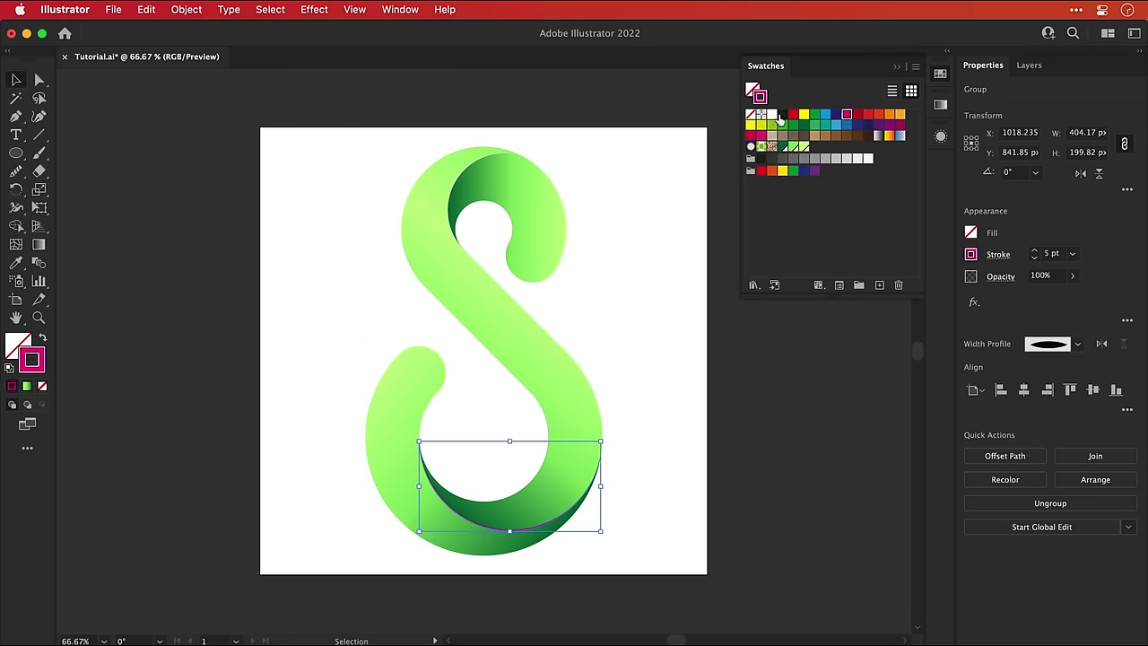
{"action": "left_click", "coordinate": [187, 9]}
{"action": "left_click", "coordinate": [187, 221]}
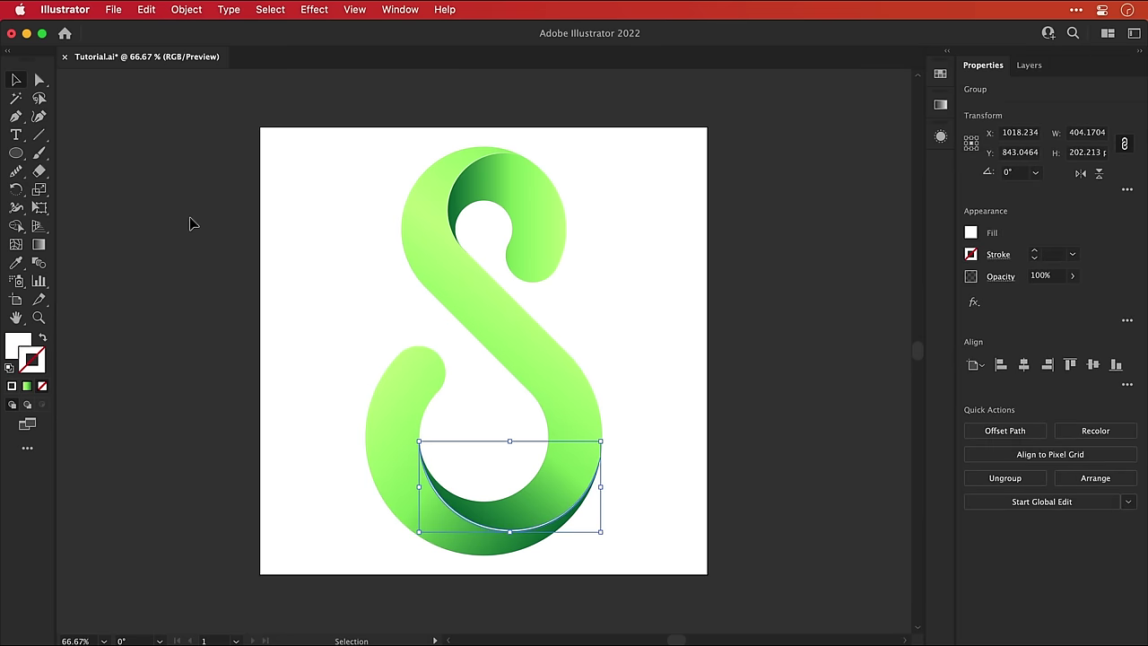
Step: Replace the lower fold's white arc with its copy from beside the S, moving the copy left toward the fold
{"action": "left_click", "coordinate": [538, 494]}
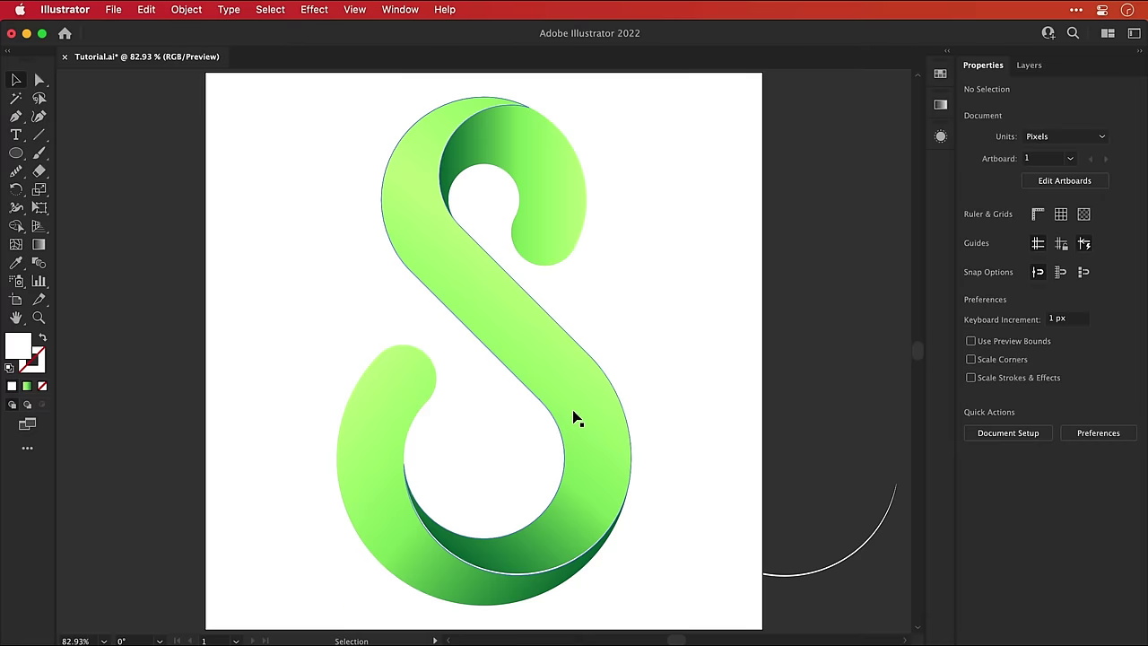
{"action": "right_click", "coordinate": [500, 529]}
{"action": "mouse_move", "coordinate": [638, 580]}
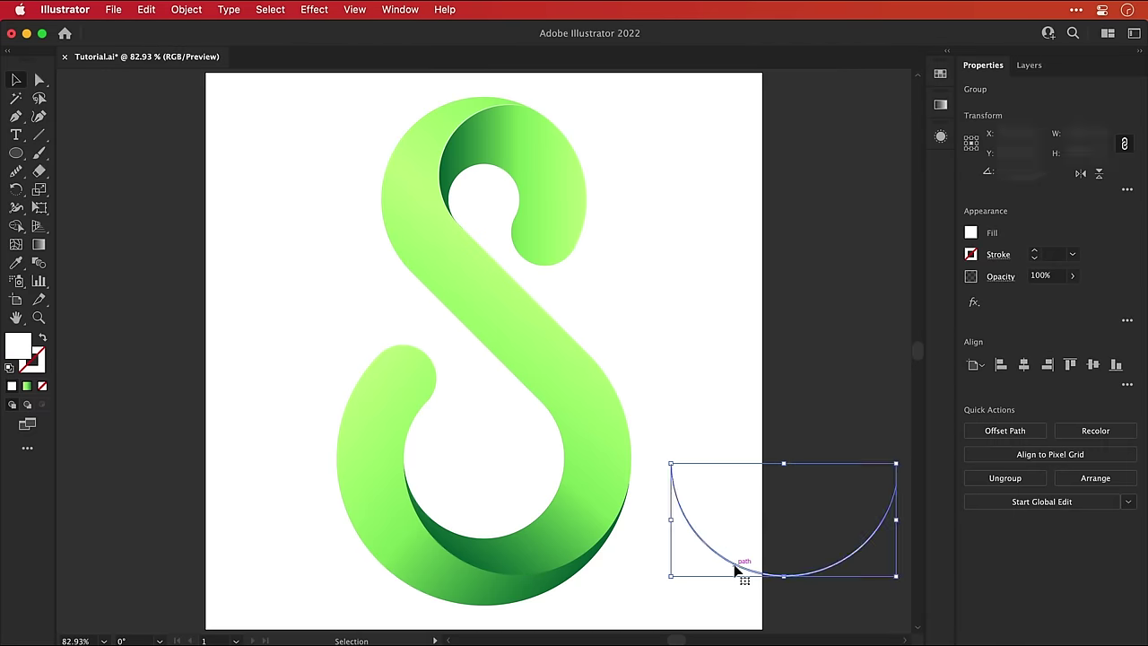
{"action": "left_click_drag", "start_coordinate": [738, 502], "coordinate": [736, 565]}
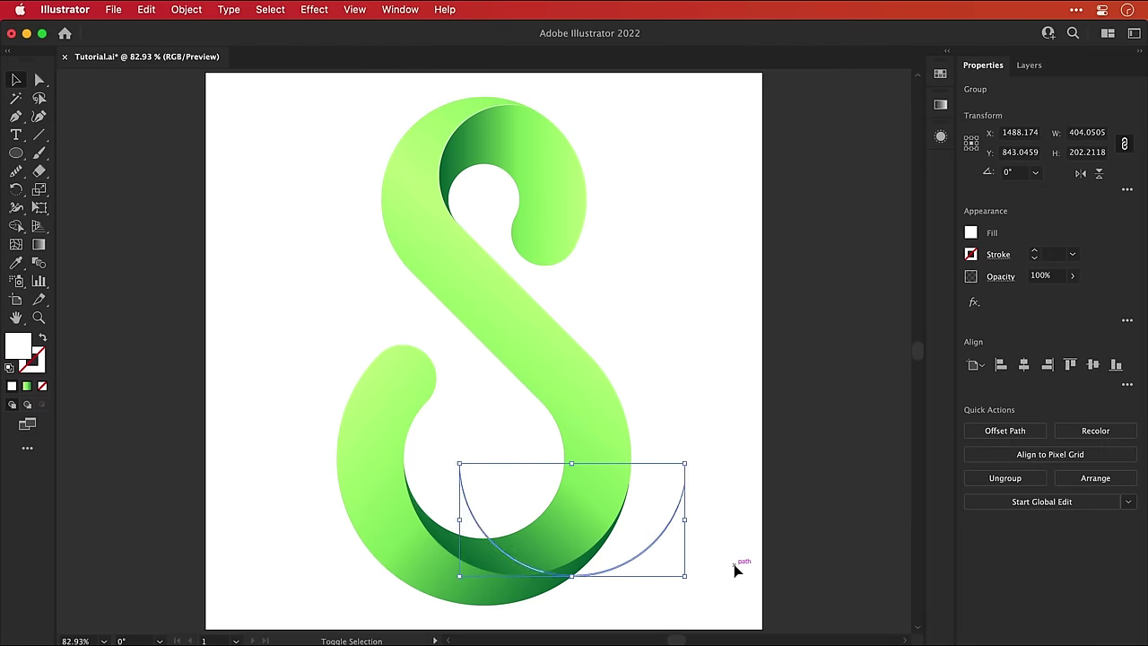